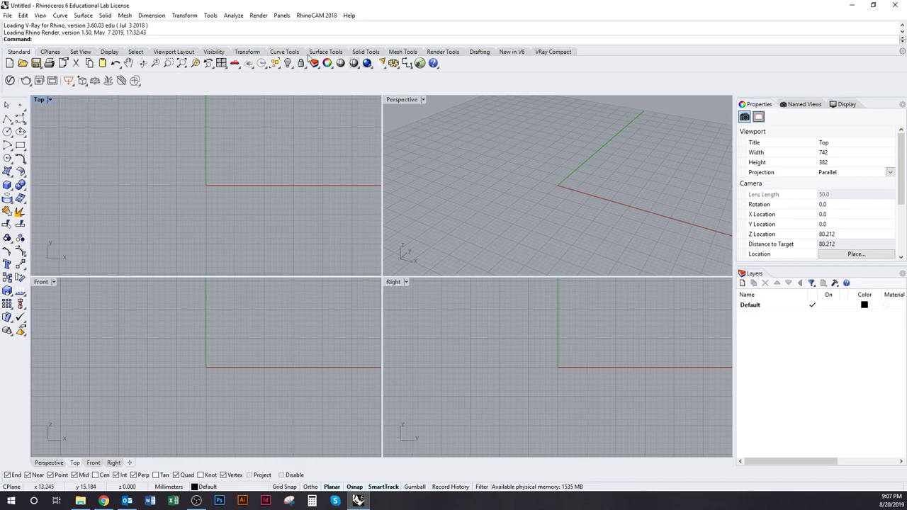
Set the document's model units to inches and dismiss the CAM plug-in message
type("Units")
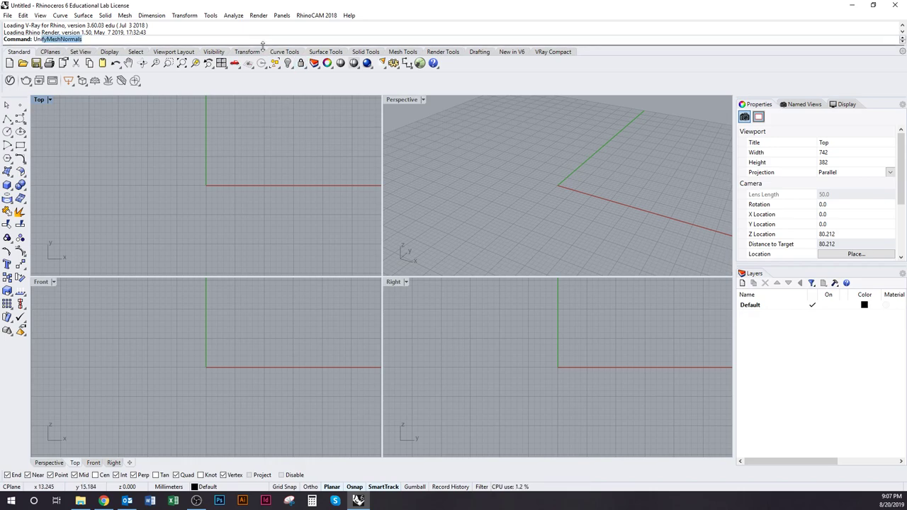
key("Return")
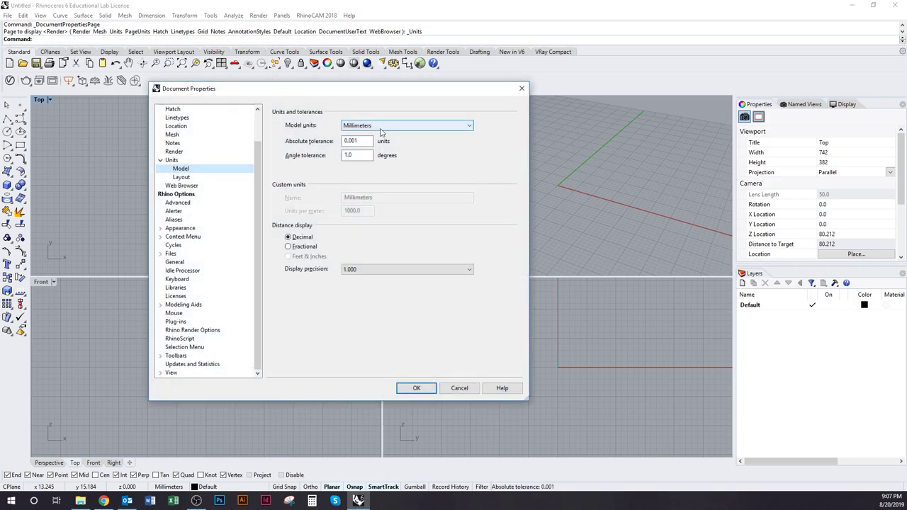
left_click(381, 128)
left_click(375, 184)
left_click(404, 387)
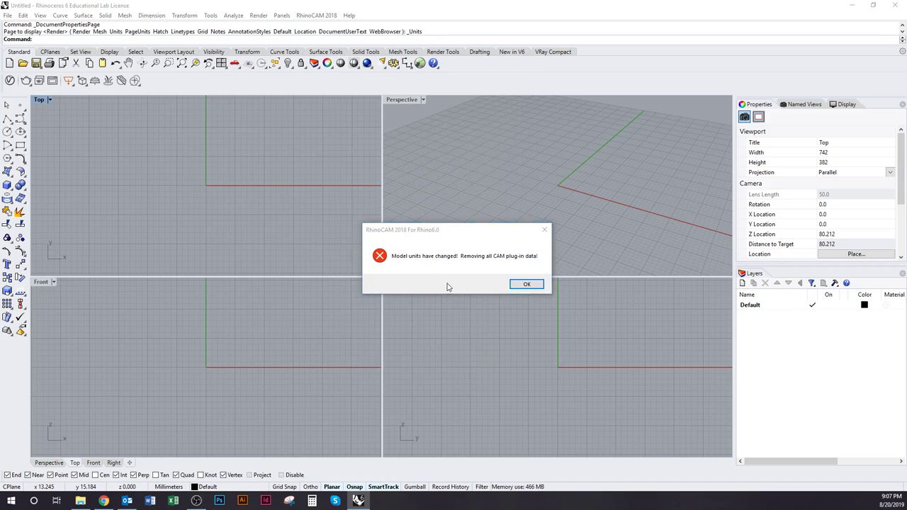
left_click(524, 284)
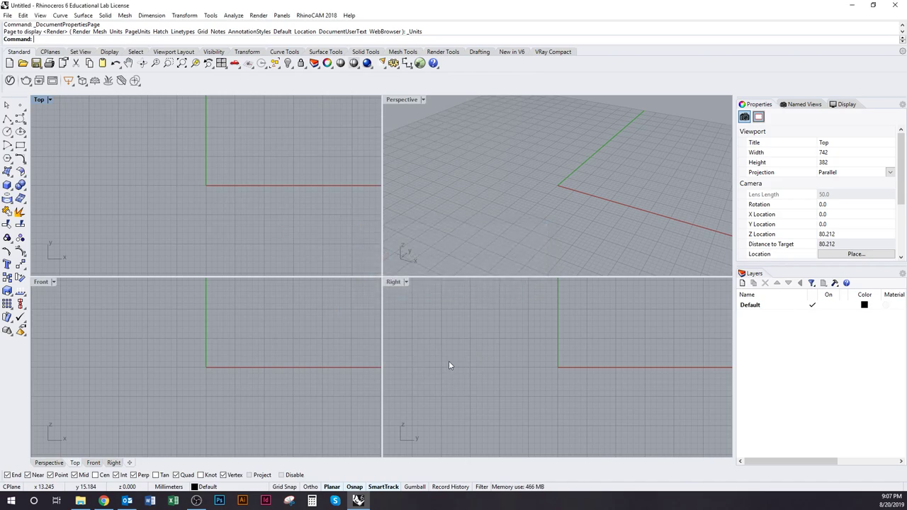
Maximize the Top viewport, tilt it into an angled view, and create a 2-inch cube with its first base corner at 0,0
double_click(44, 101)
right_click_drag(328, 320, 354, 329, "ctrl+shift")
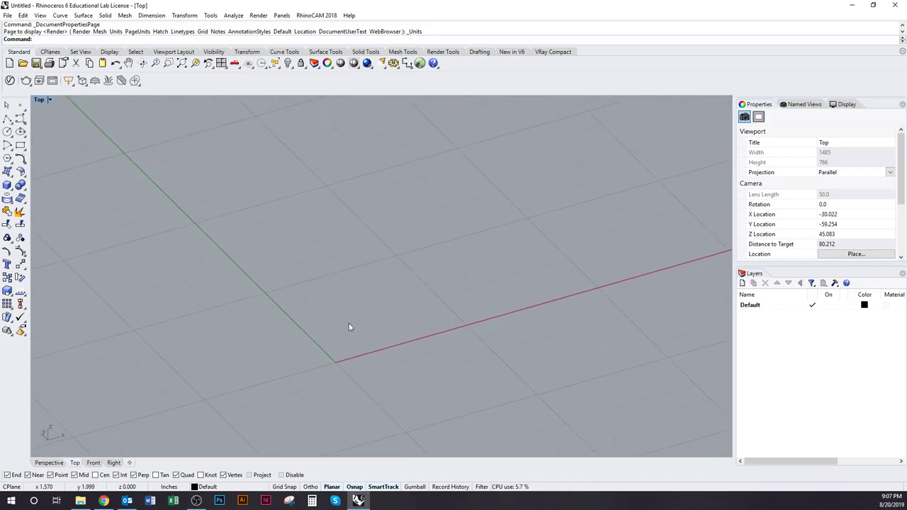
key("Up")
type("box")
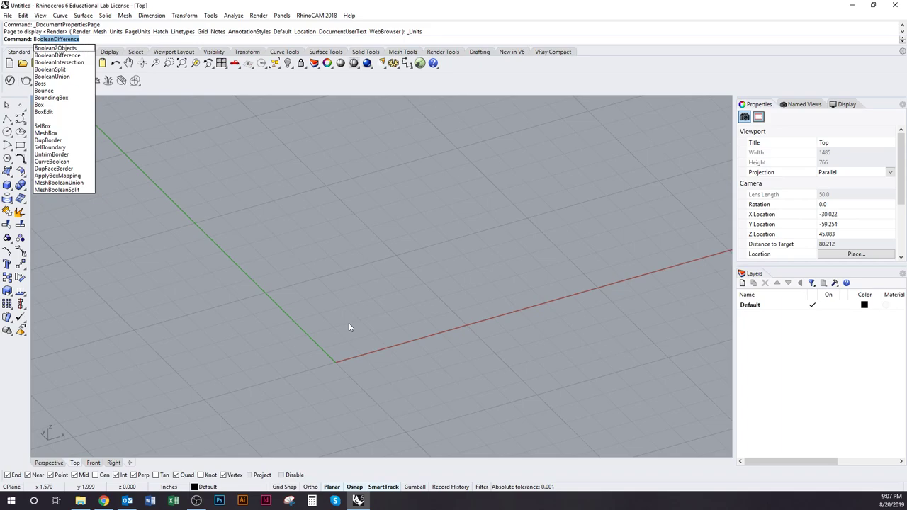
key("Return")
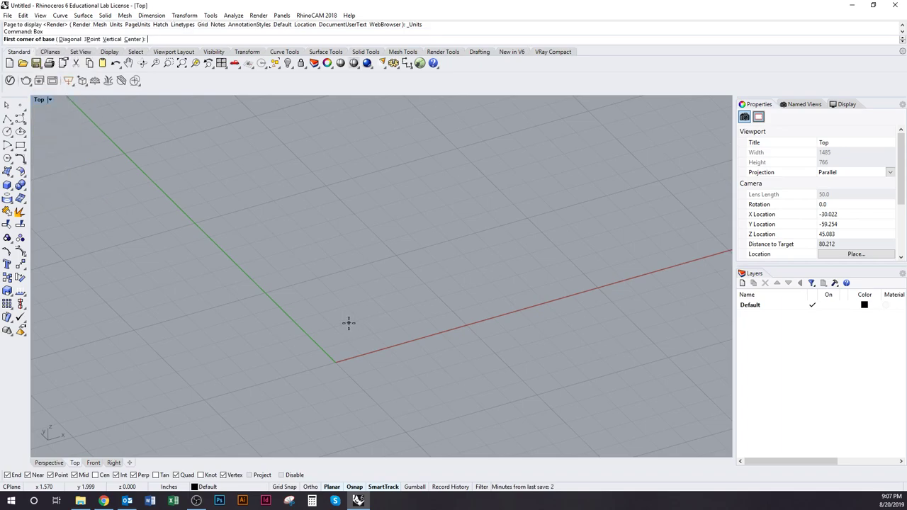
type("0")
key("Return")
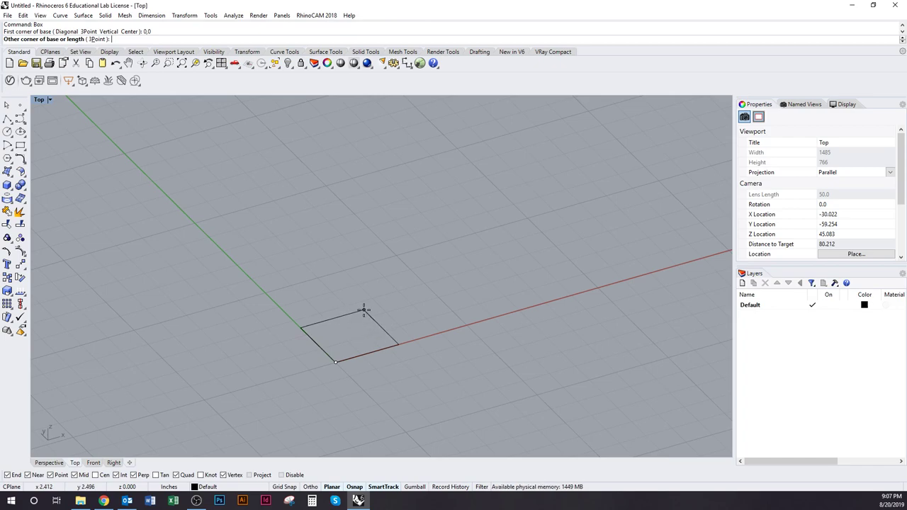
left_click(364, 310)
key("Return")
key("Return")
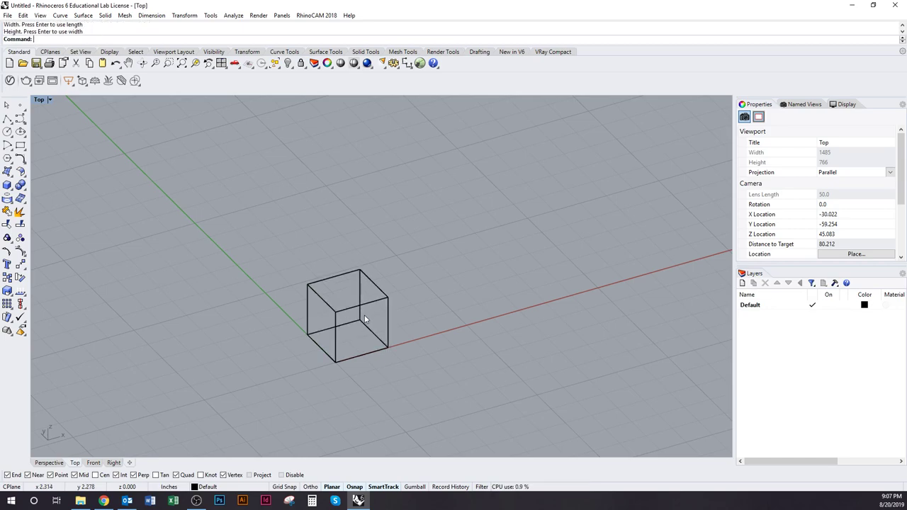
Switch the viewport's display mode to Shaded to show the cube's faces
right_click_drag(365, 313, 395, 298)
scroll(400, 322, "up", 3)
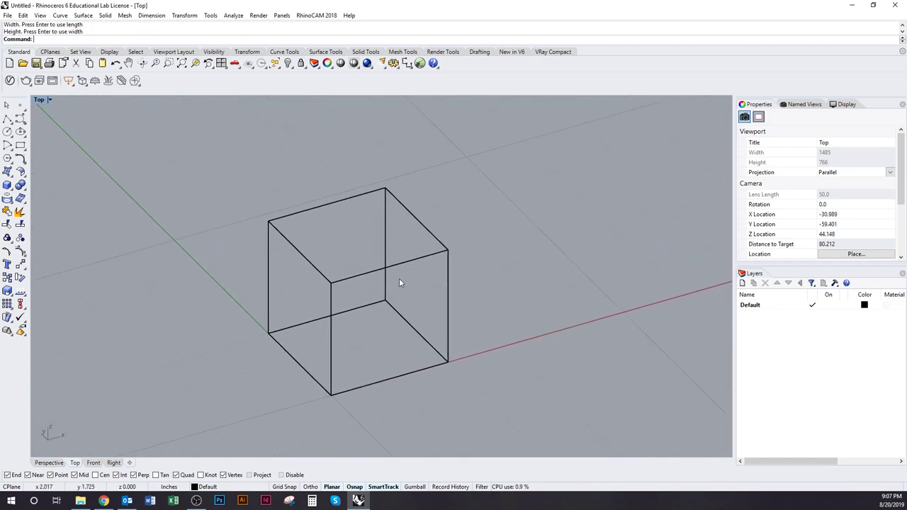
left_click(49, 100)
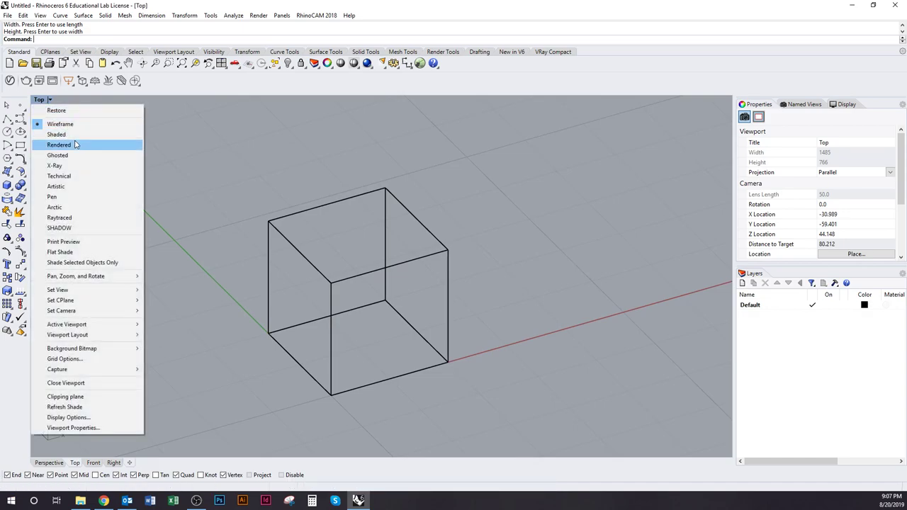
left_click(57, 134)
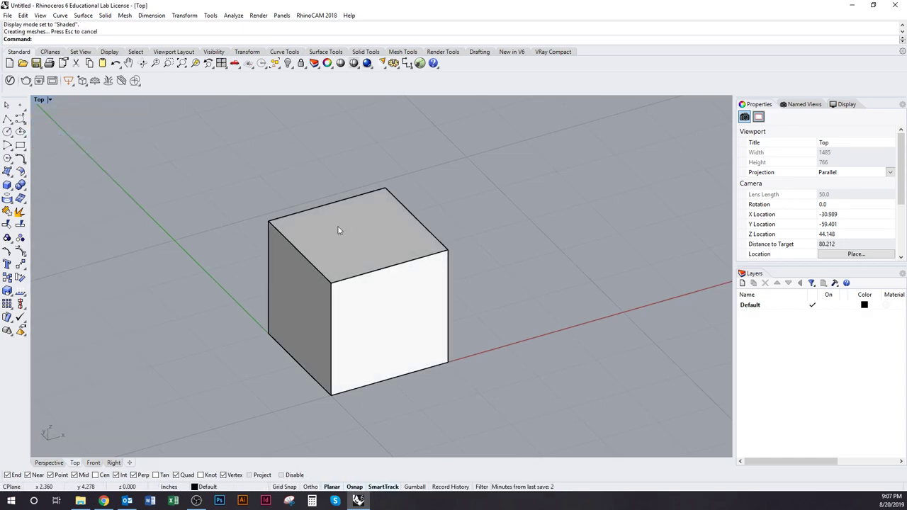
Extract the cube's edge curves with Silhouette and group the resulting curves
left_click(413, 307)
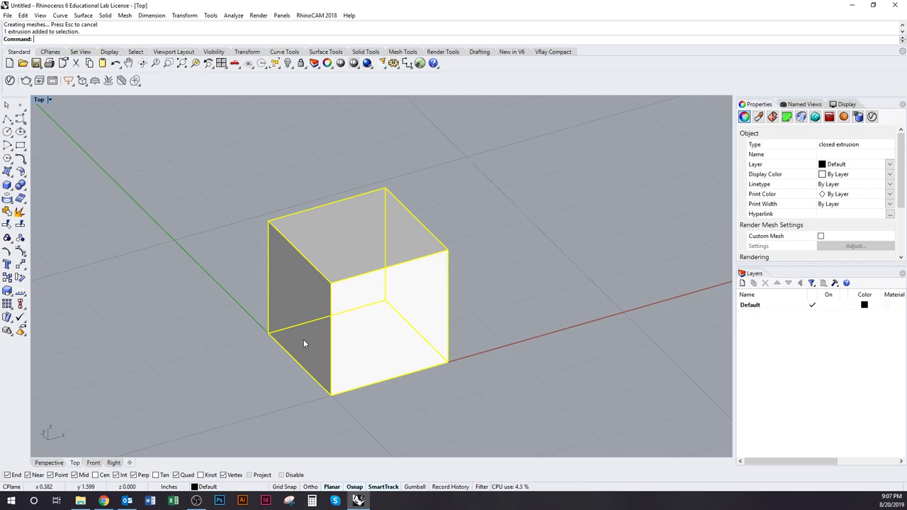
type("Silhouette")
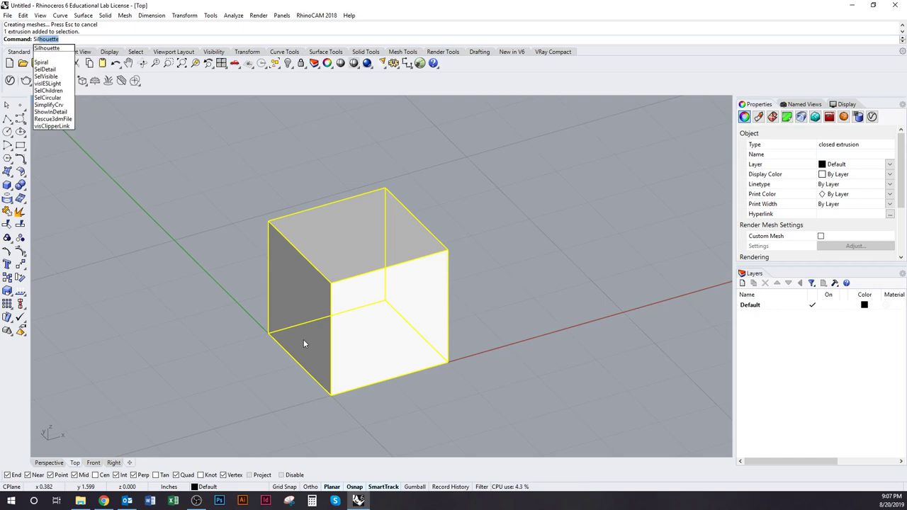
key("Return")
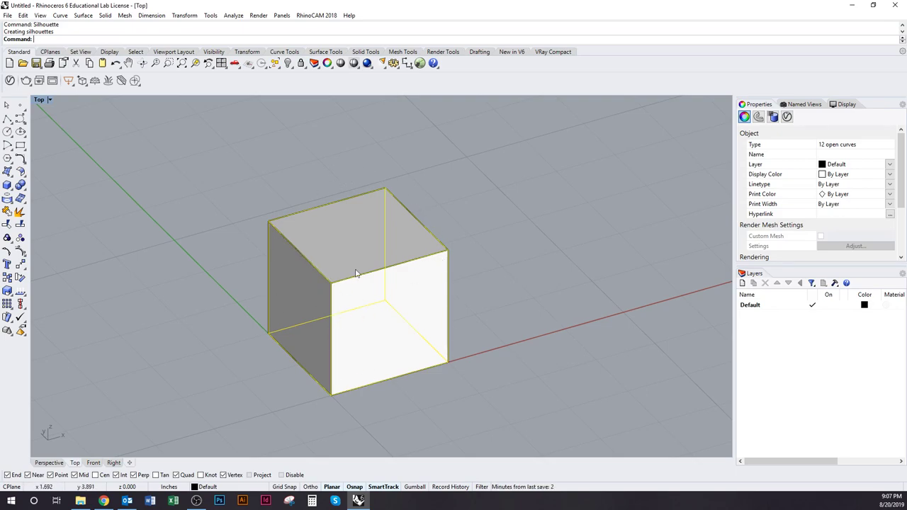
type("Group")
key("Return")
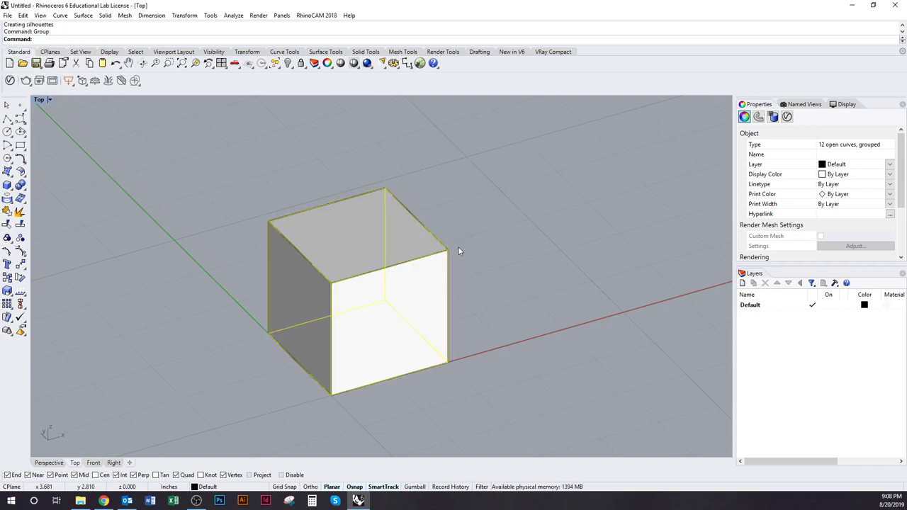
Delete the solid cube so that only its grouped outline curves are left
left_click(354, 245)
key("Delete")
scroll(360, 244, "down", 1)
right_click_drag(360, 243, 378, 289)
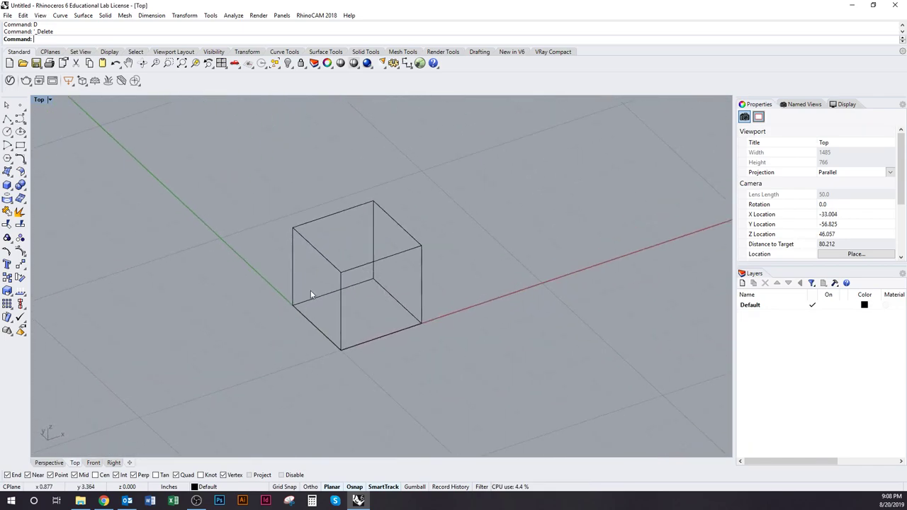
scroll(393, 273, "up", 5)
right_click_drag(373, 261, 432, 314)
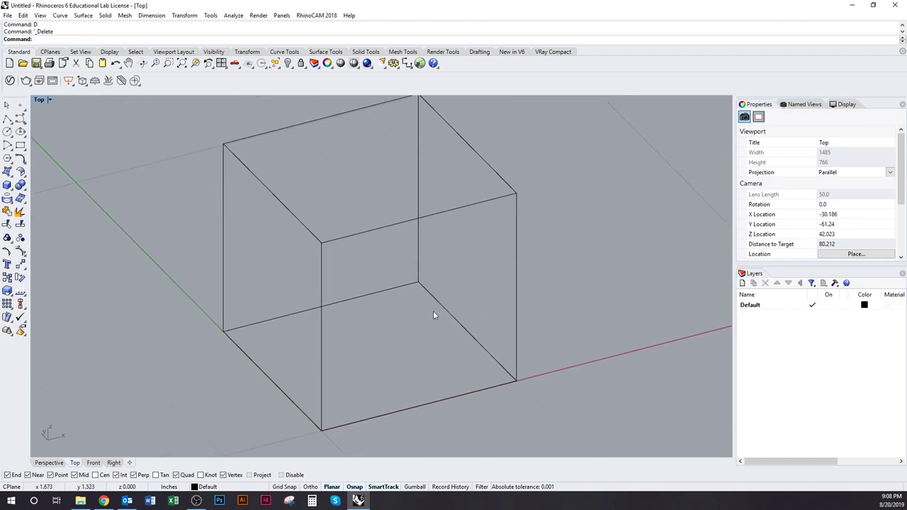
Rename the Default layer as Bounding Box
left_click(755, 306)
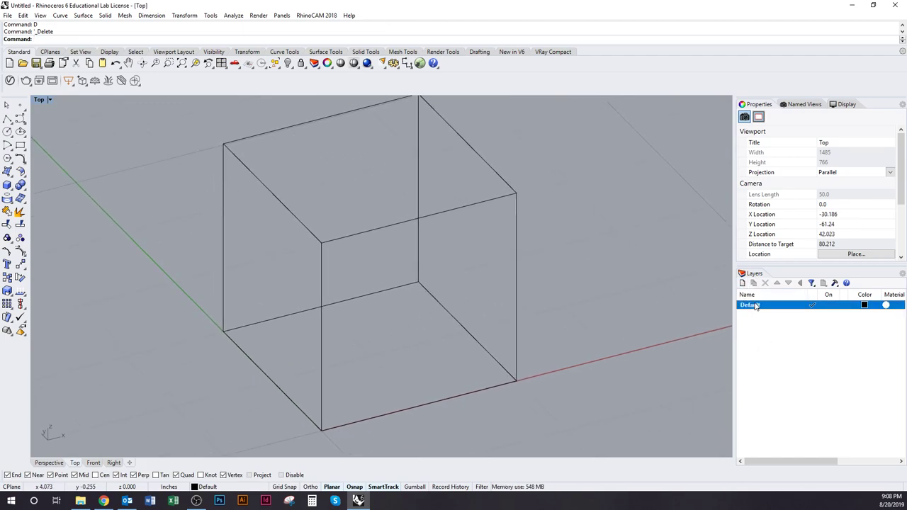
left_click(757, 307)
type("B")
key("BackSpace")
type("ounding")
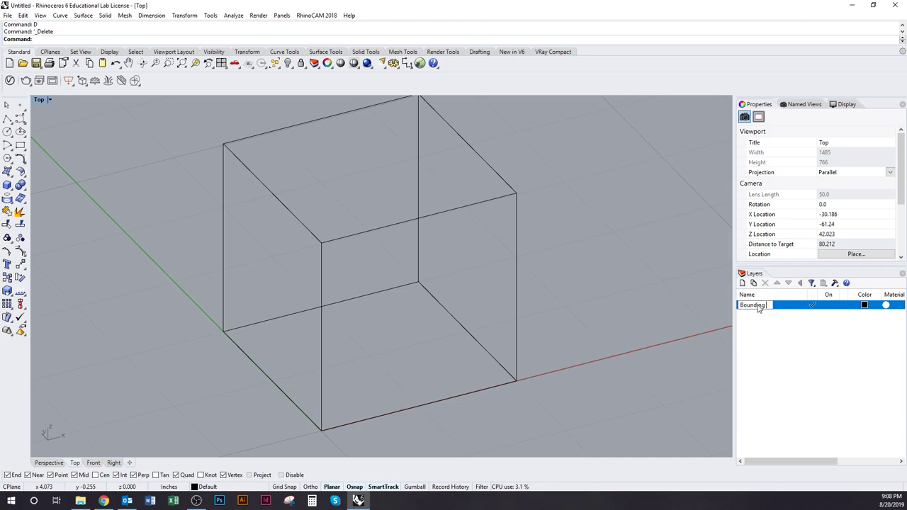
type(" Box")
key("Return")
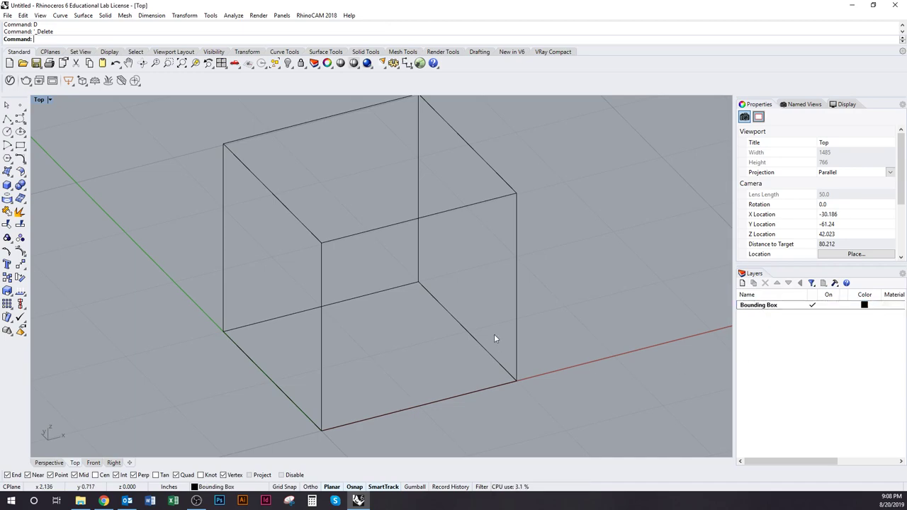
Create a new layer named Axes and set its color to Red
mouse_move(513, 346)
right_mouse_down()
mouse_move(503, 324)
mouse_move(506, 345)
right_mouse_up()
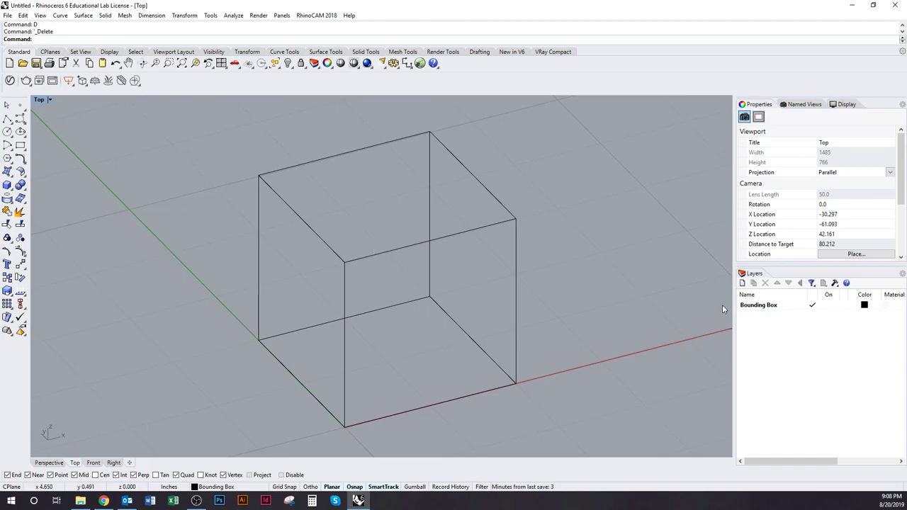
left_click(744, 284)
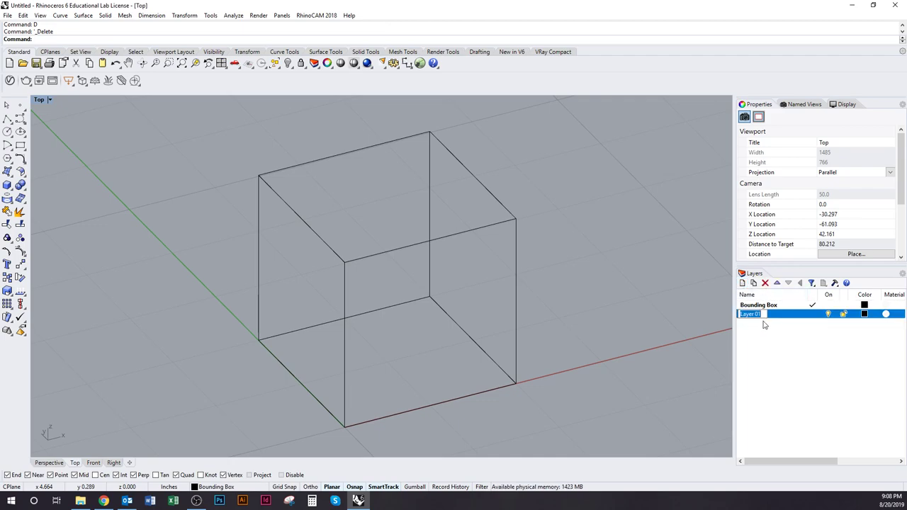
type("Z")
key("BackSpace")
type("Axes")
left_click(866, 314)
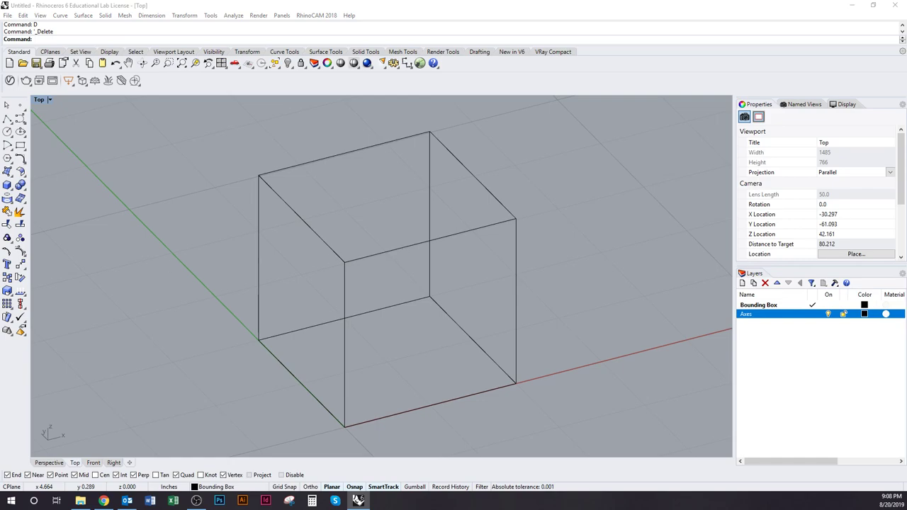
left_click(152, 112)
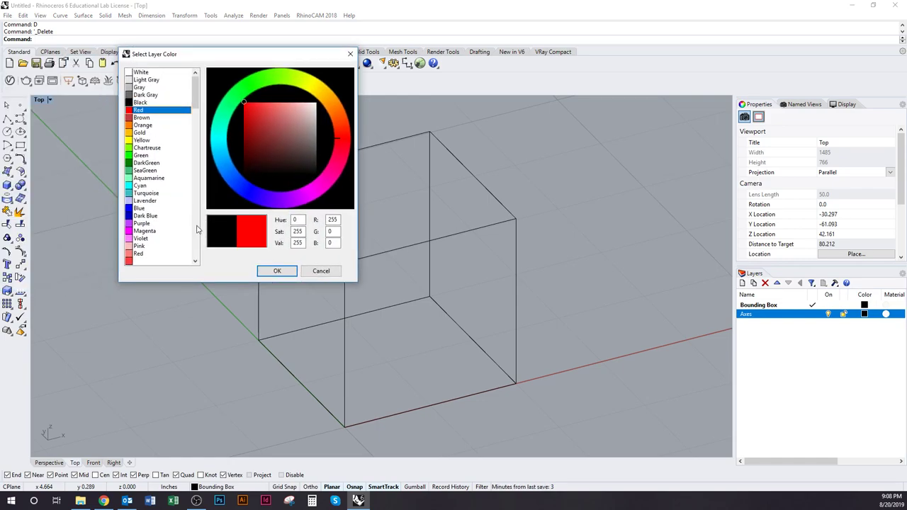
left_click(261, 270)
Draw a line across the cube's base from the back bottom edge's midpoint to the front bottom edge's midpoint
scroll(389, 290, "down", 2)
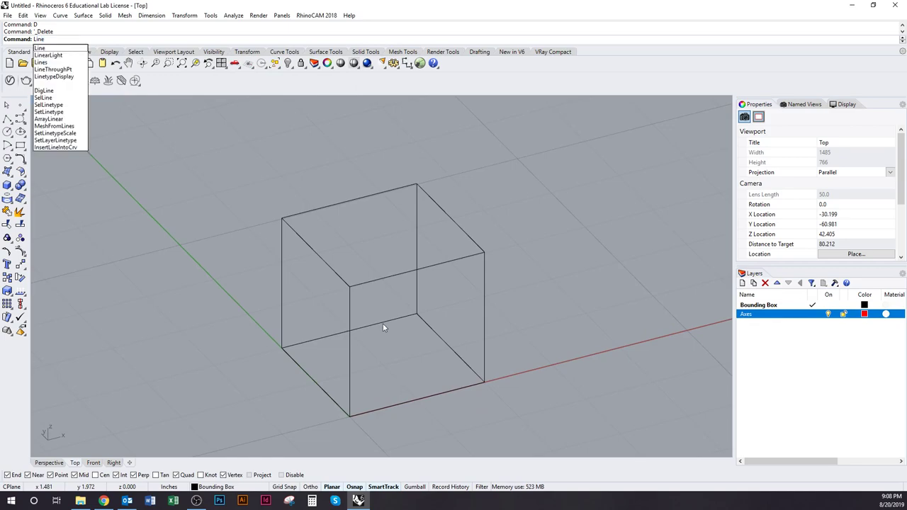
key("Return")
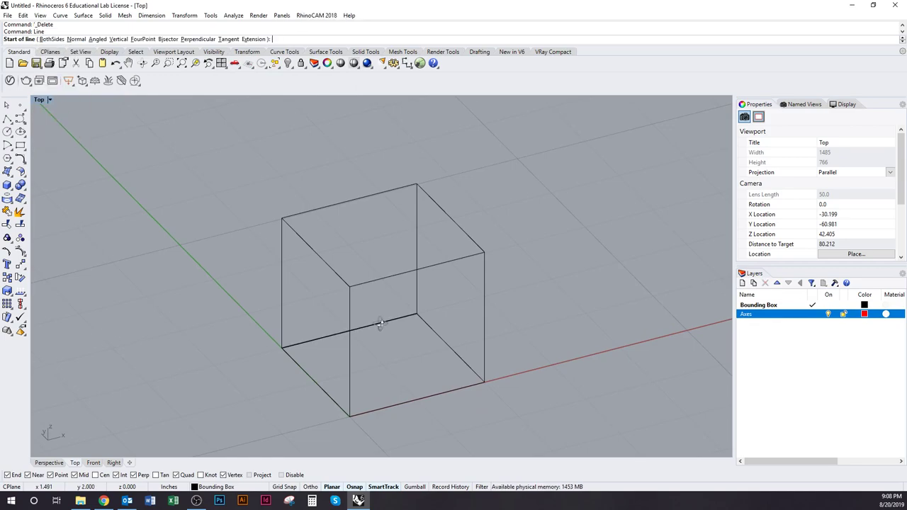
right_click_drag(378, 319, 373, 326)
left_click(361, 330)
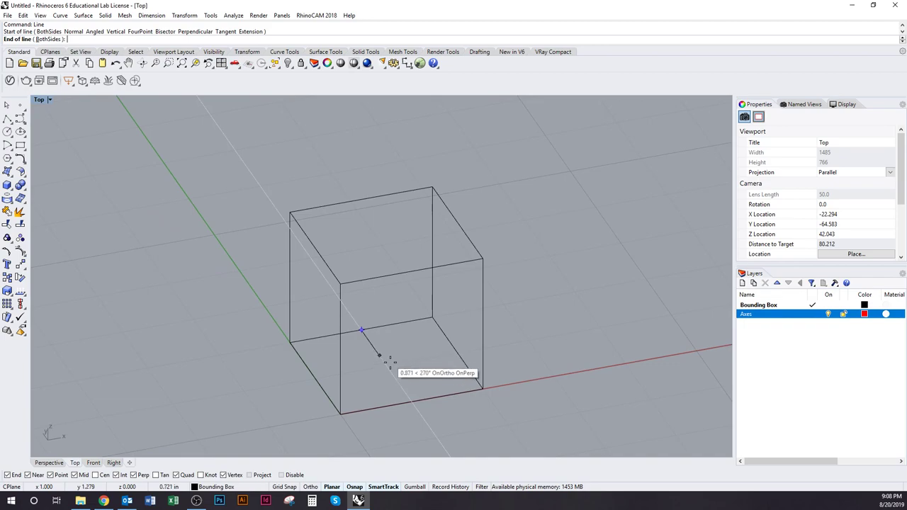
left_click(408, 399)
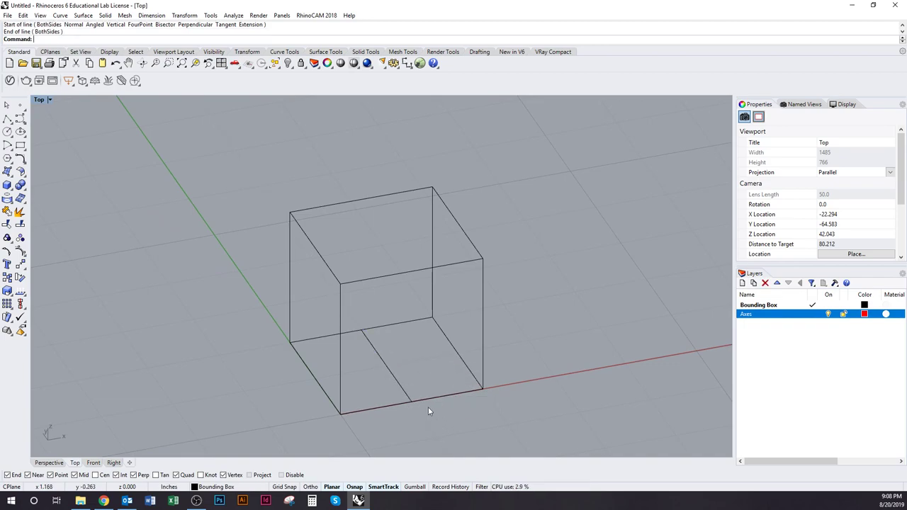
Assign the base center line to the Axes layer and make Axes the current layer
left_click(406, 396)
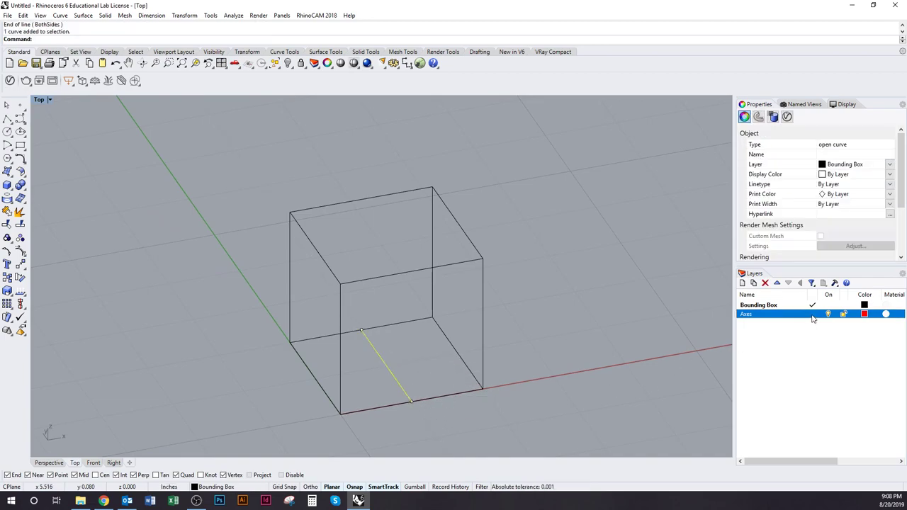
right_click(785, 318)
left_click(815, 273)
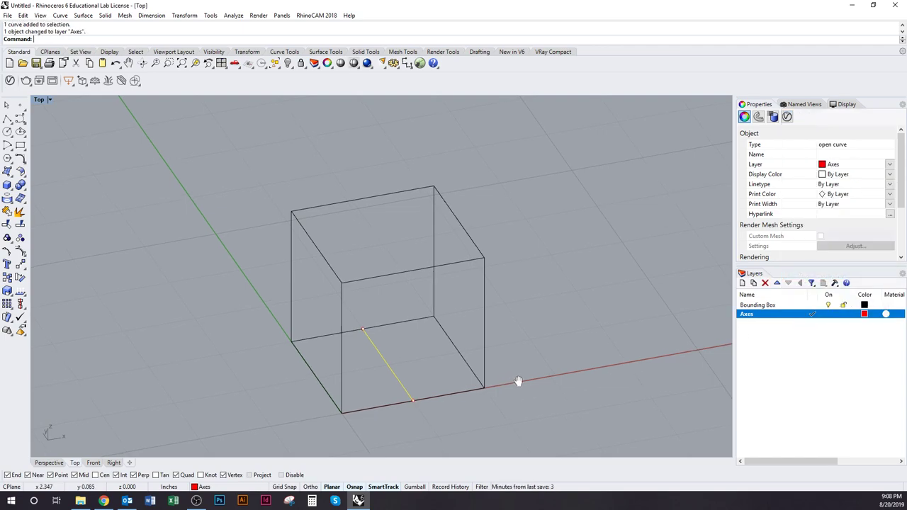
right_click_drag(515, 384, 533, 371)
key("Escape")
Move the center line up to the cube's mid-height, from a bottom corner to the midpoint of the vertical edge above it
right_click_drag(462, 382, 471, 377)
left_click(430, 374)
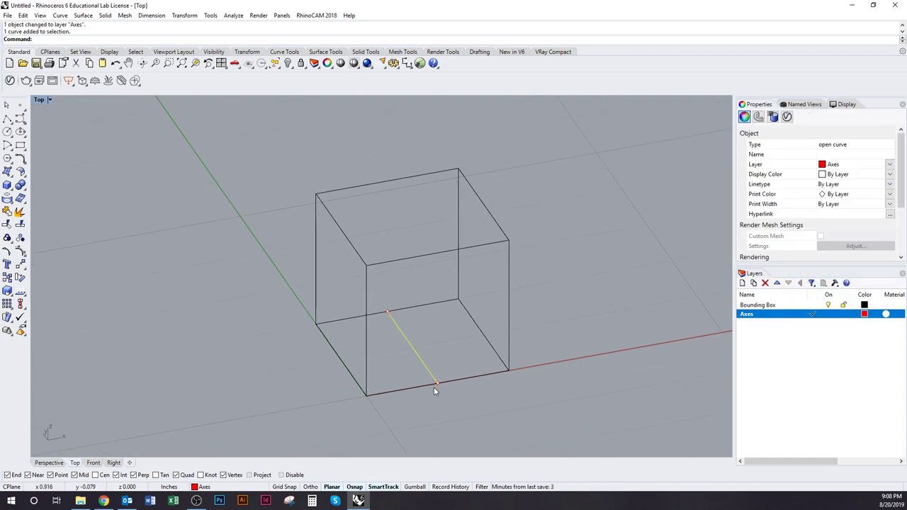
type("move")
key("Return")
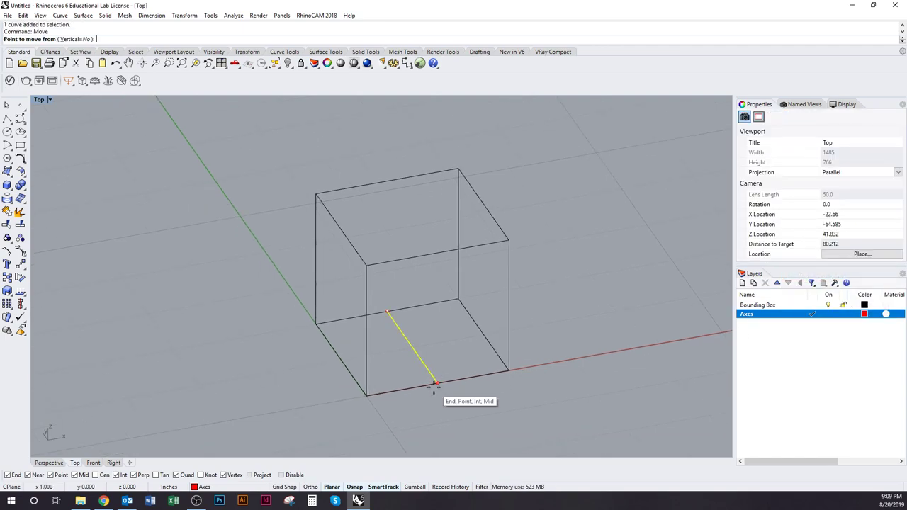
left_click(506, 381)
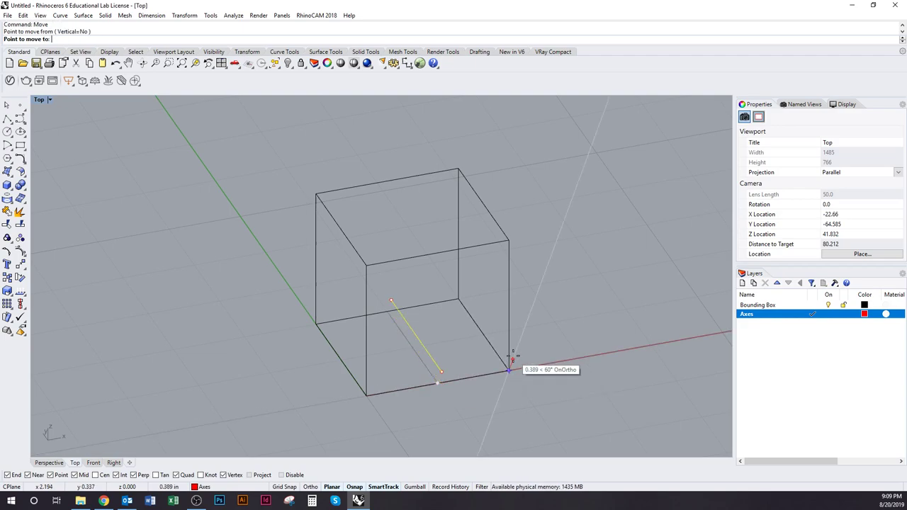
left_click(508, 307)
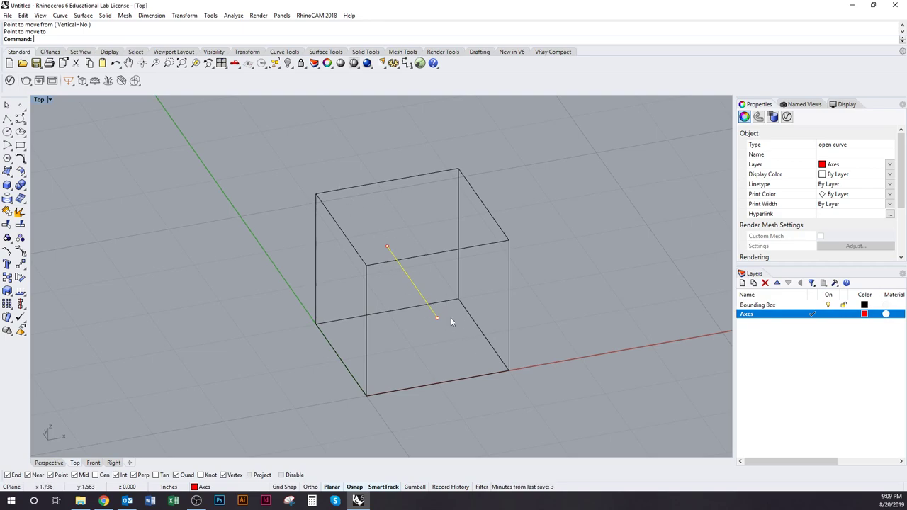
Rotate a copy of the center axis line 90 degrees horizontally about its midpoint
type("Rotate")
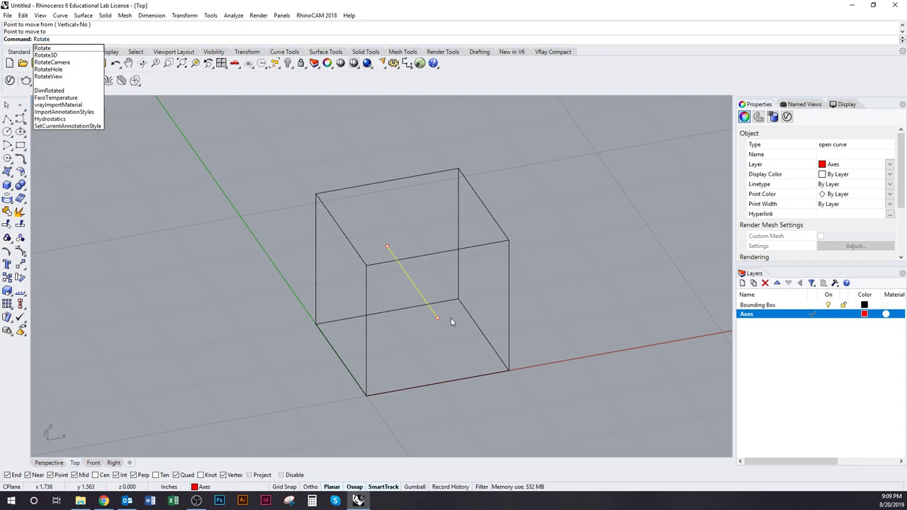
key("Return")
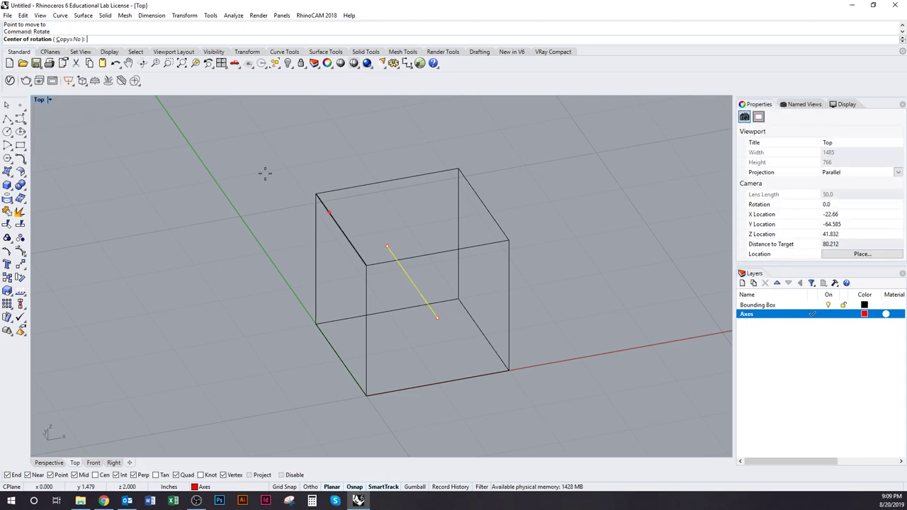
left_click(68, 39)
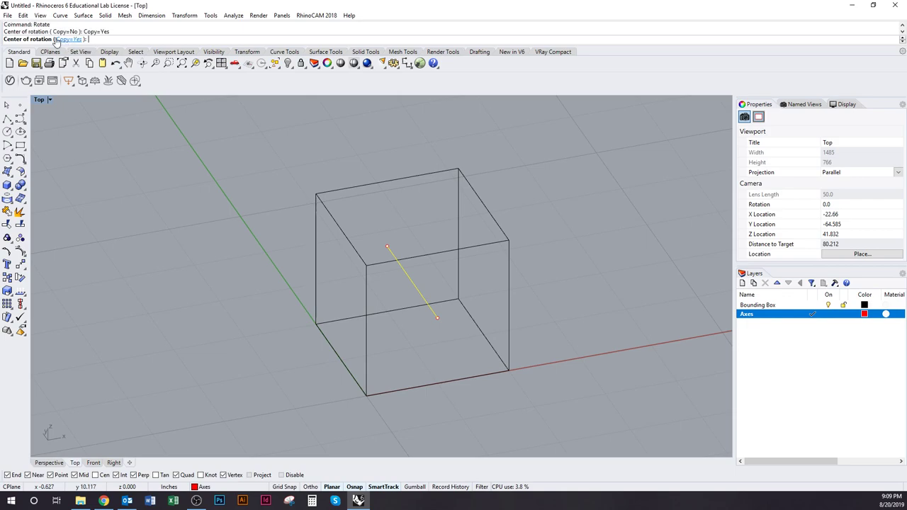
left_click(414, 279)
left_click(371, 221)
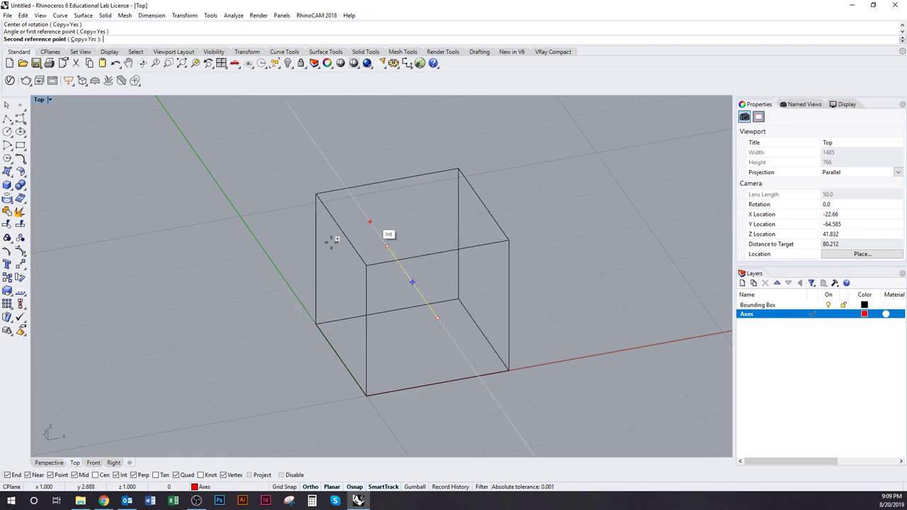
left_click(242, 309)
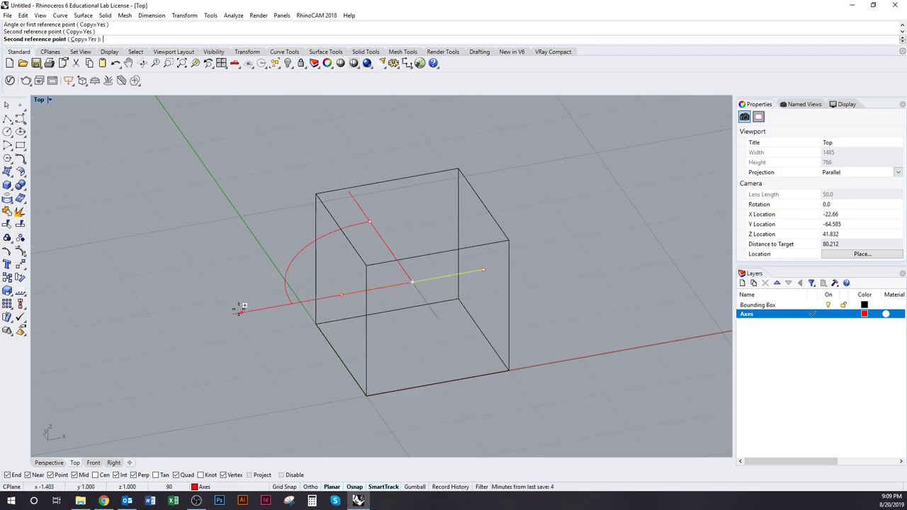
key("Return")
Try to rotate the front-to-back axis line 90 degrees in 3D about the crossing axis without copying, and undo it
right_click_drag(415, 331, 415, 290, "ctrl+shift")
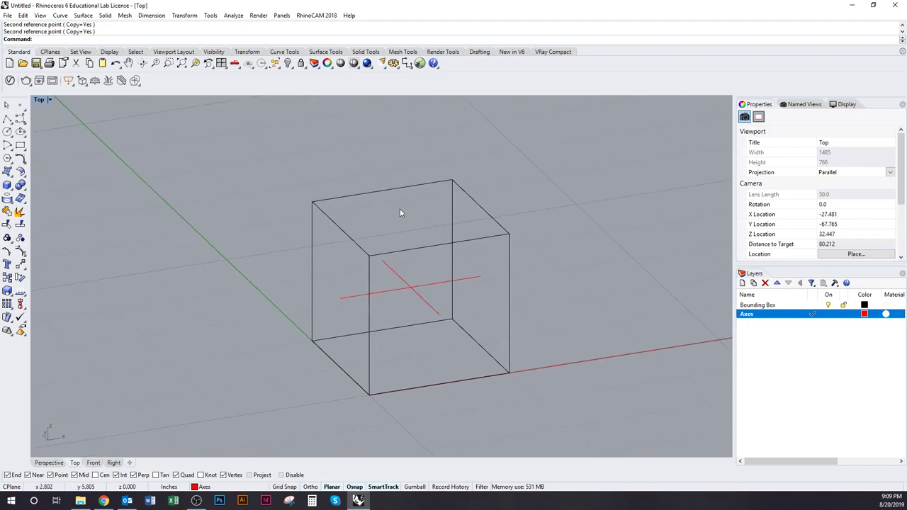
left_click(430, 311)
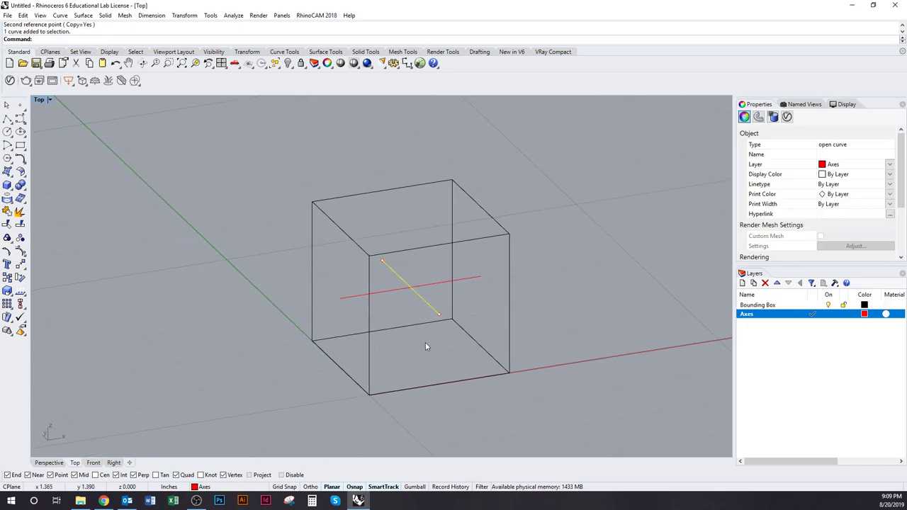
type("Rotate3D")
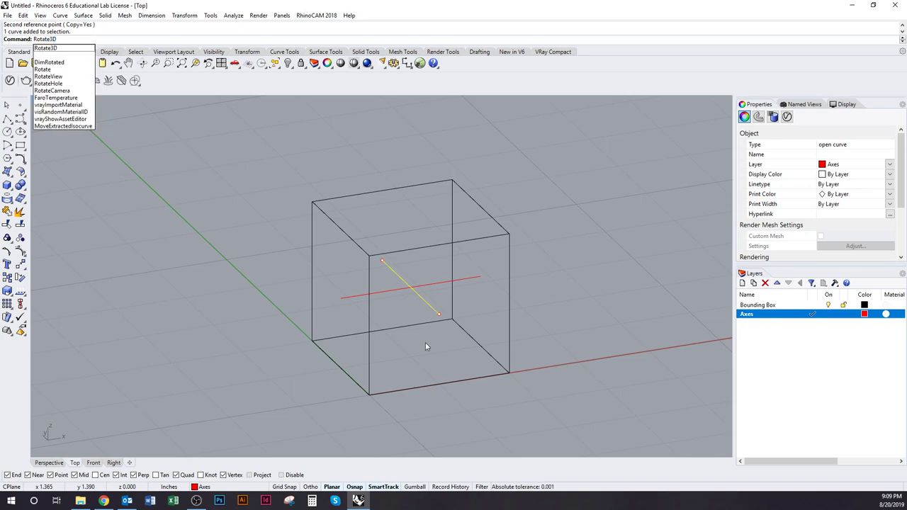
key("Return")
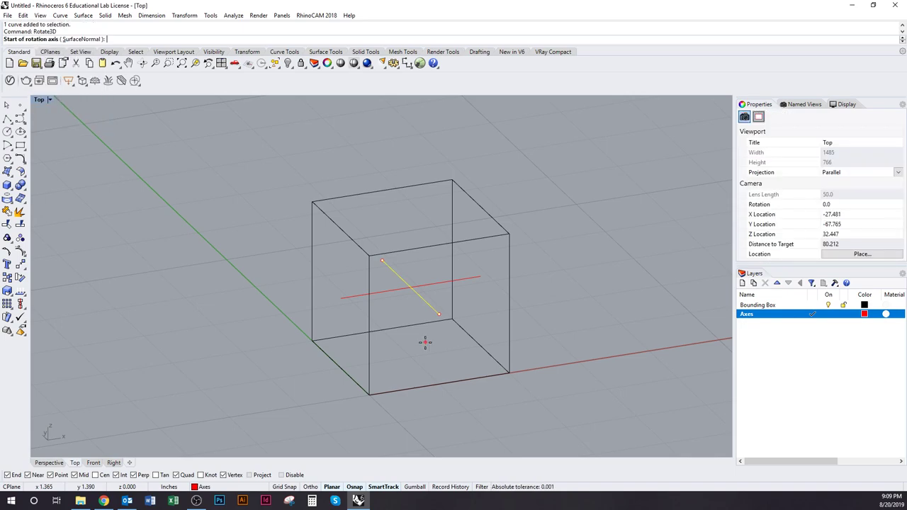
left_click(389, 290)
left_click(464, 279)
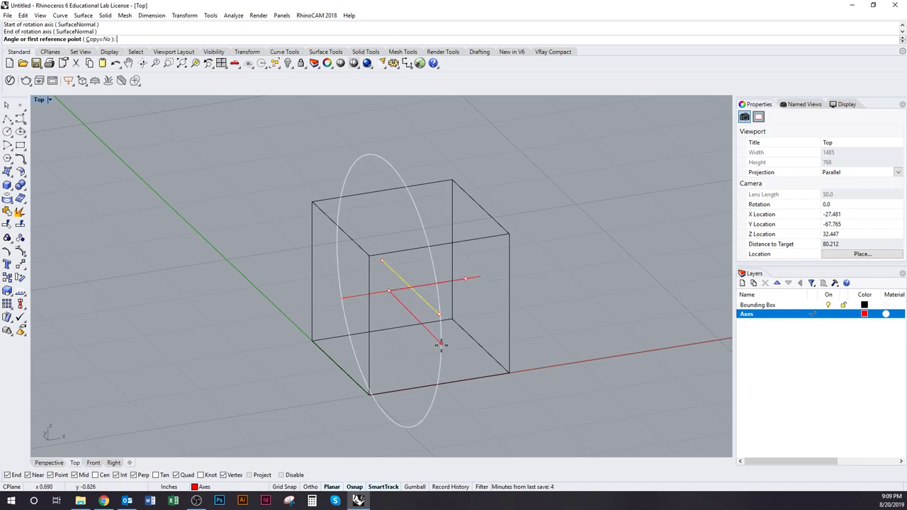
left_click(459, 356)
type("90")
key("Return")
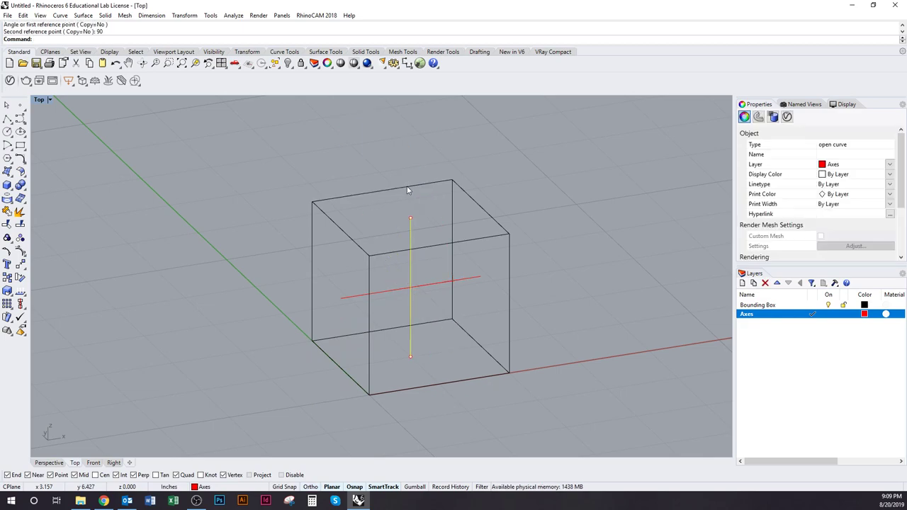
key("ctrl+z")
Rotate a copy of the front-to-back axis line 90 degrees in 3D about the crossing axis to make a vertical axis
right_click(416, 287)
left_click(389, 290)
left_click(431, 285)
left_click(93, 40)
type("90")
key("Return")
key("Return")
key("Escape")
right_click_drag(413, 284, 316, 253)
right_click_drag(411, 251, 452, 251, "ctrl+shift")
right_click_drag(340, 244, 415, 205, "ctrl+shift")
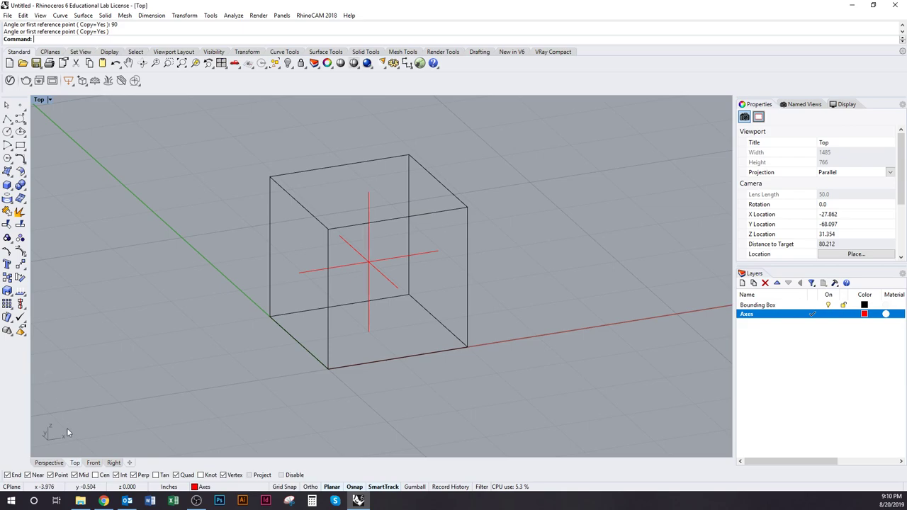
Switch to the Front view and frame the cube in it
left_click(93, 463)
scroll(416, 186, "up", 5)
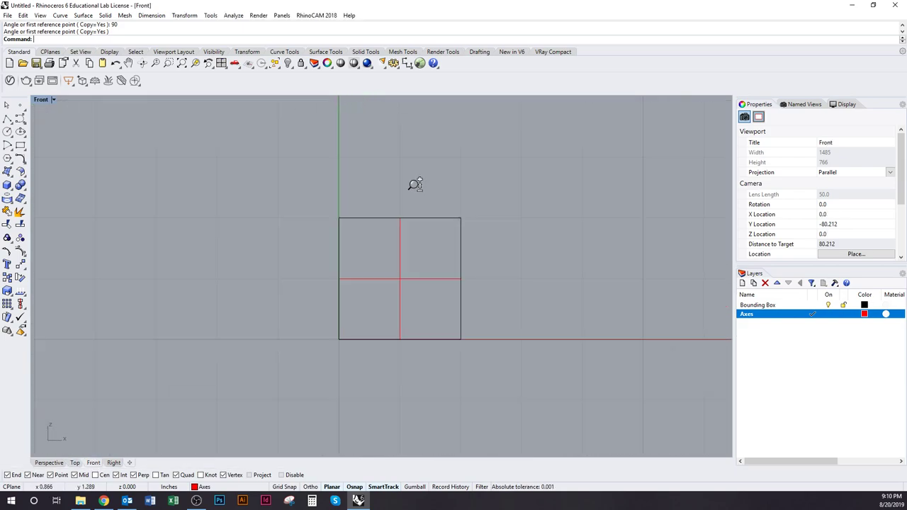
right_click_drag(460, 270, 423, 267)
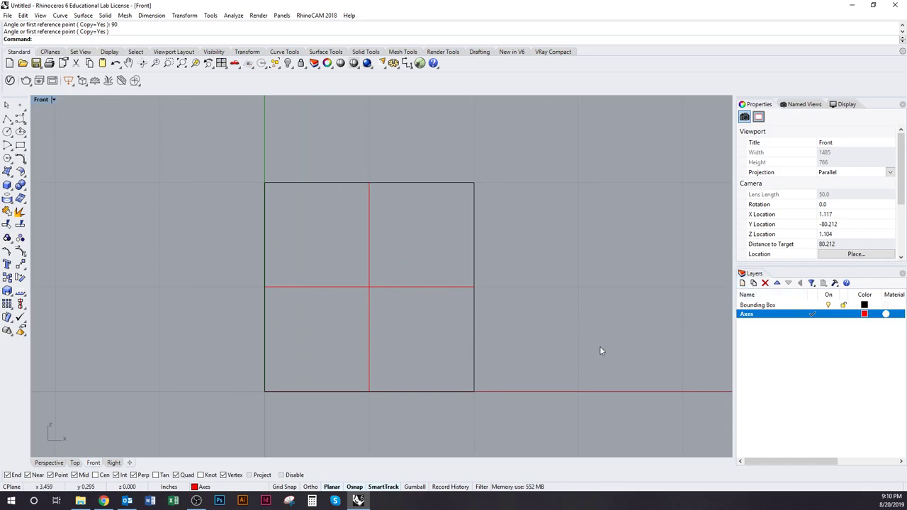
Create a layer named Wires, set its color to Cyan and make it the current layer
left_click(742, 283)
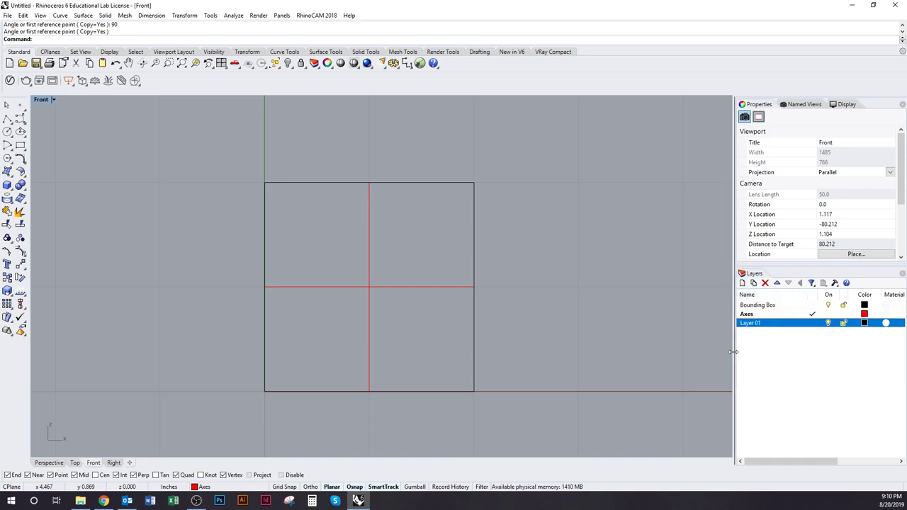
left_click(751, 332)
left_click(755, 324)
left_click(756, 324)
type("Wires")
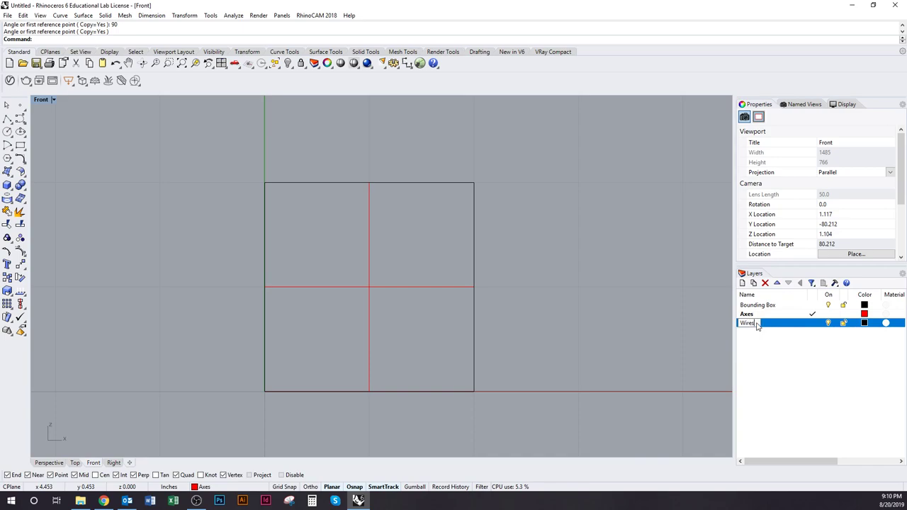
left_click(864, 323)
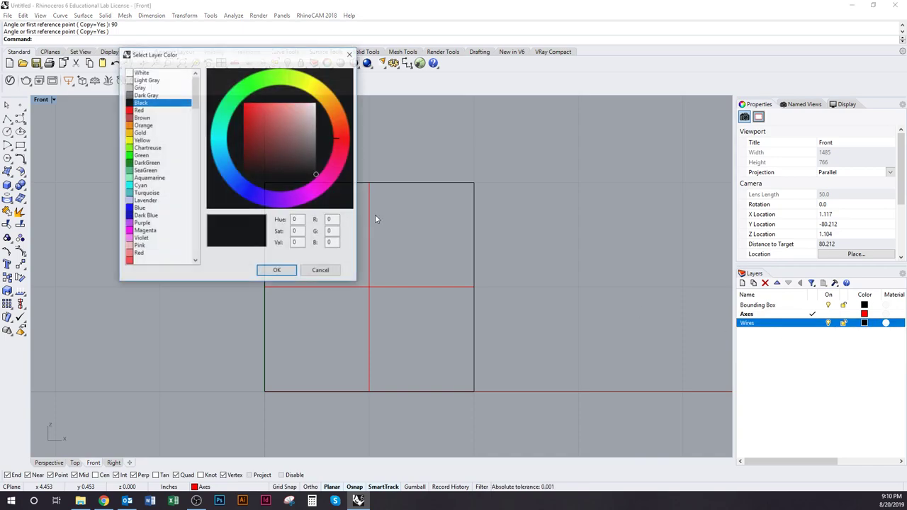
left_click(145, 185)
left_click(277, 271)
scroll(343, 270, "down", 3)
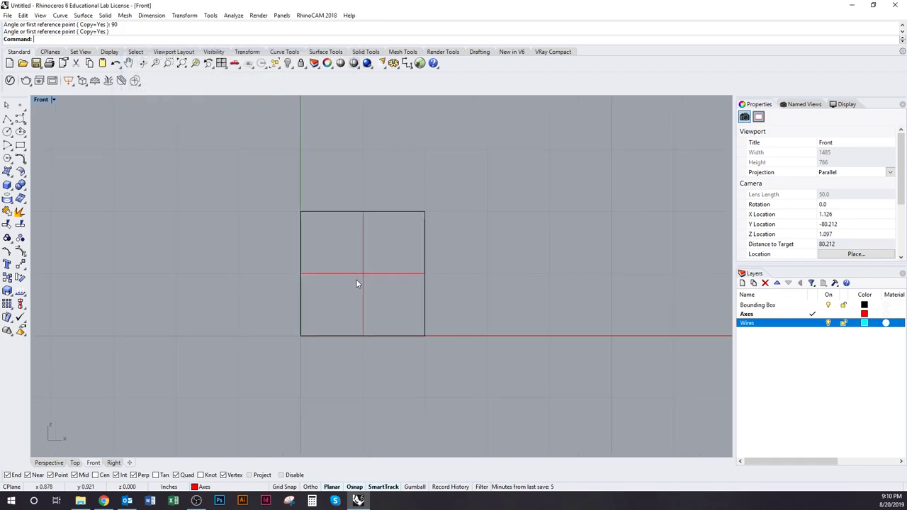
right_click_drag(366, 260, 383, 273, "ctrl+shift")
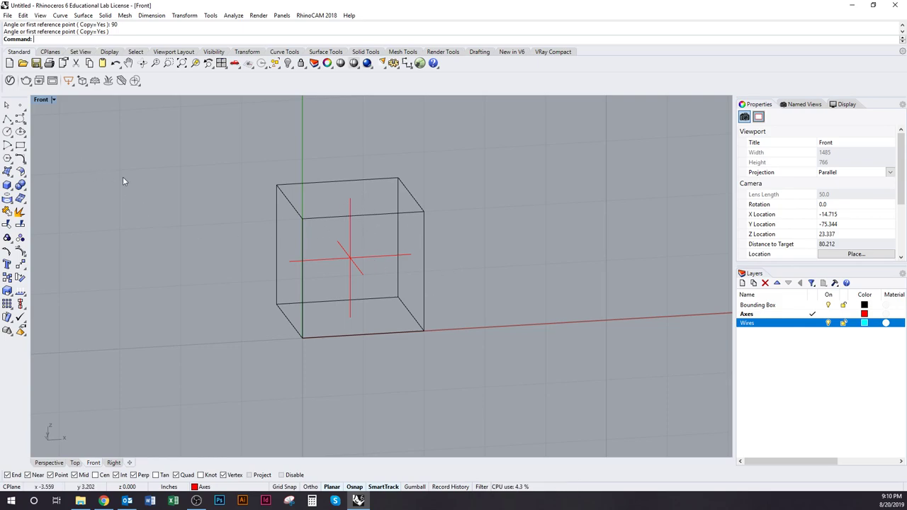
left_click(812, 324)
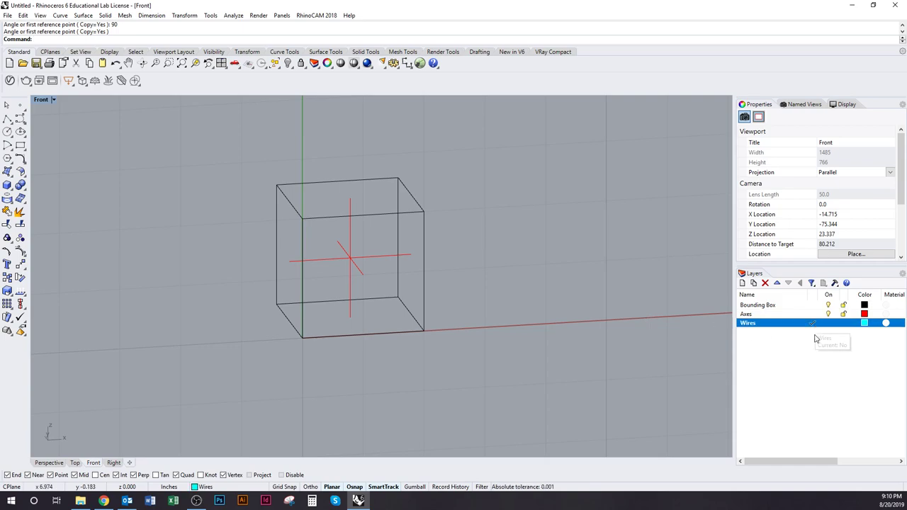
Draw a quarter arc on the cube's front face, centered on its upper right corner, from the top edge's midpoint to the right edge's midpoint
left_click(7, 146)
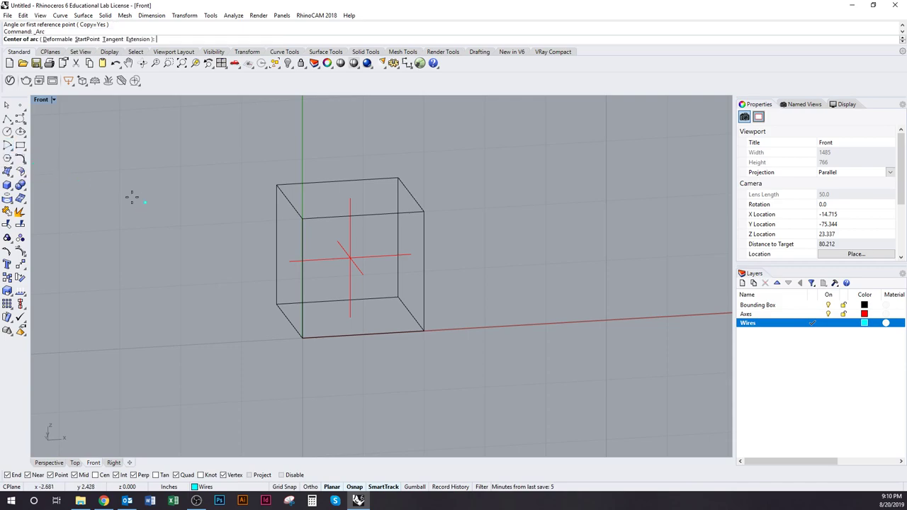
right_click_drag(434, 239, 438, 255)
scroll(437, 244, "up", 2)
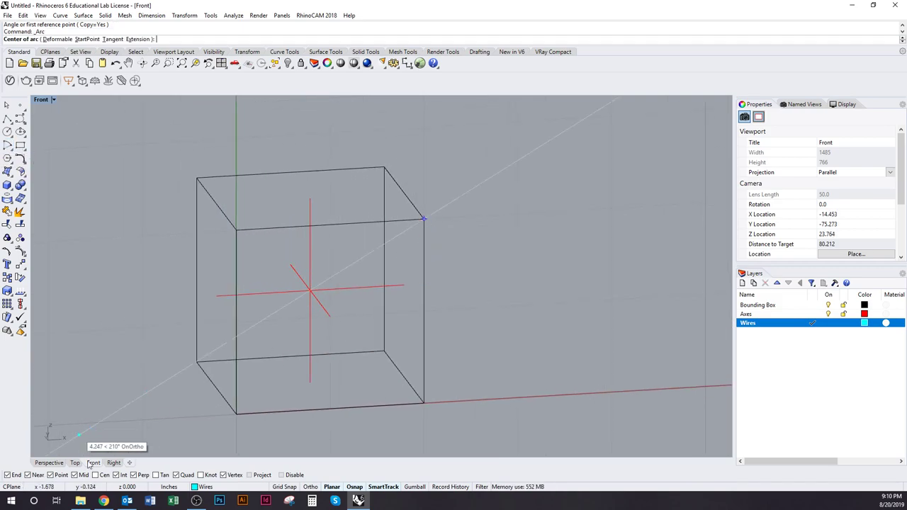
left_click(425, 216)
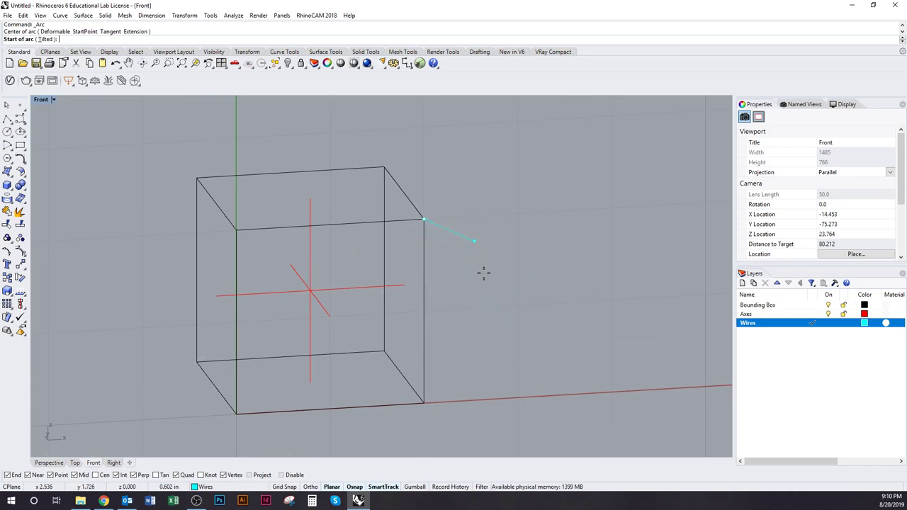
left_click(330, 225)
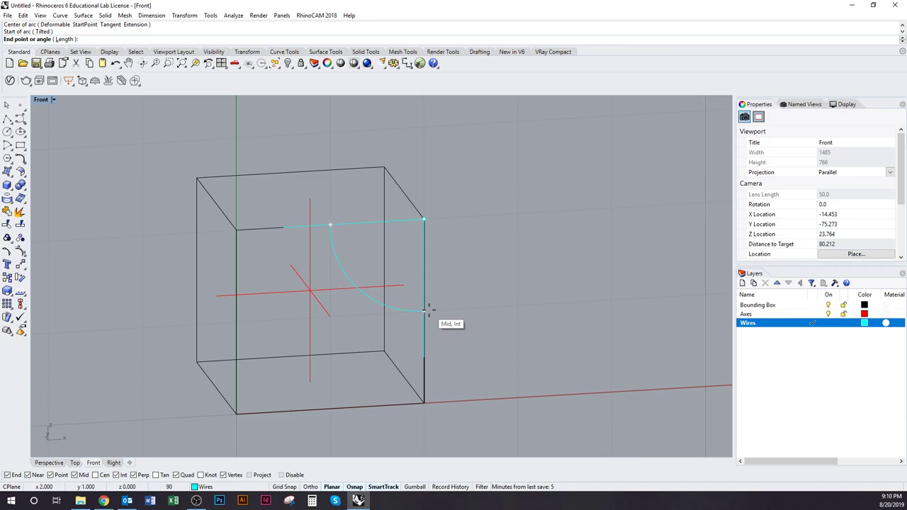
left_click(425, 310)
Rotate a copy of the arc 180 degrees about the center of the cube's front face
right_click_drag(408, 340, 424, 299)
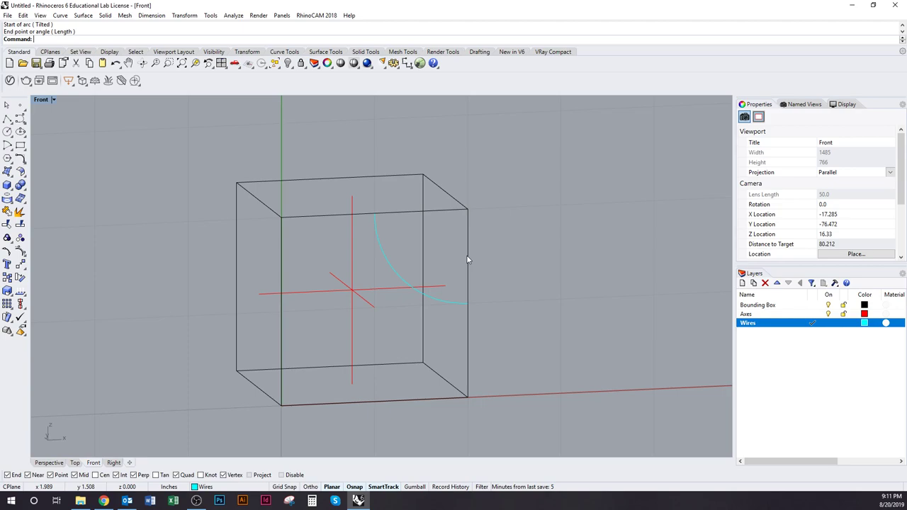
left_click(457, 307)
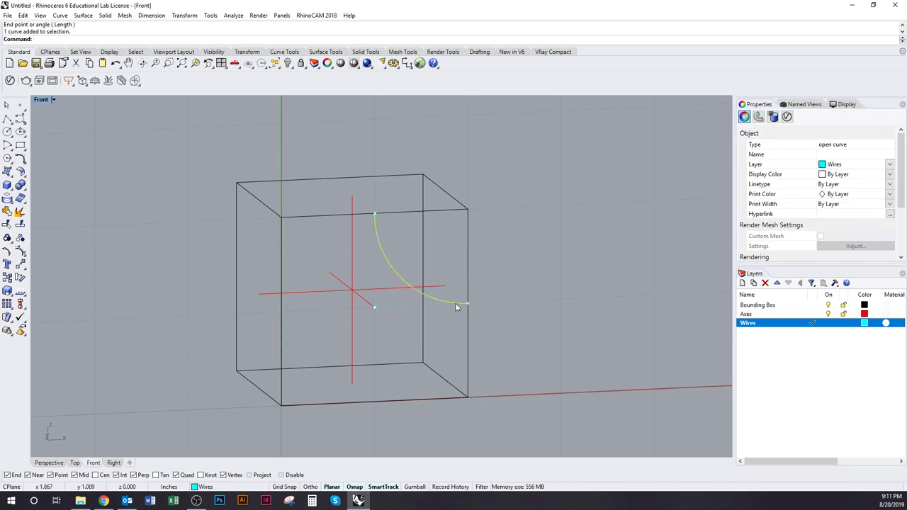
type("rotate")
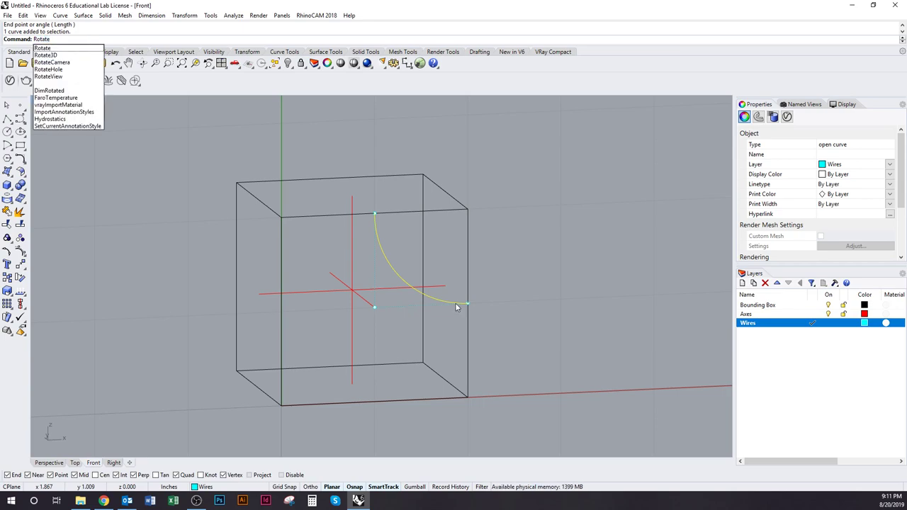
key("Return")
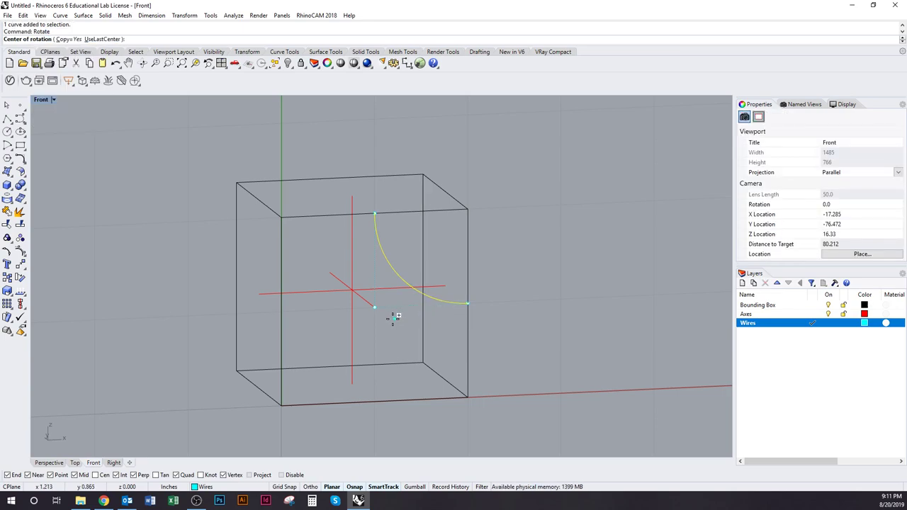
left_click(375, 309)
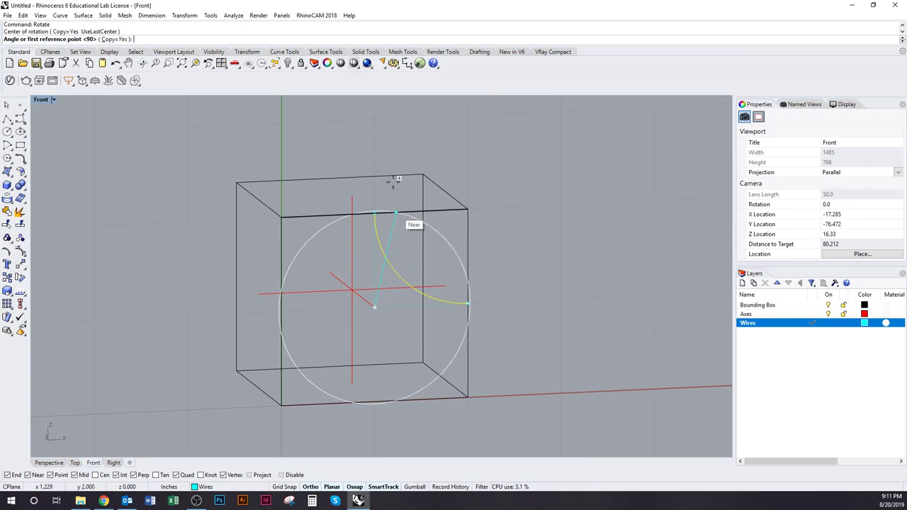
left_click(375, 121)
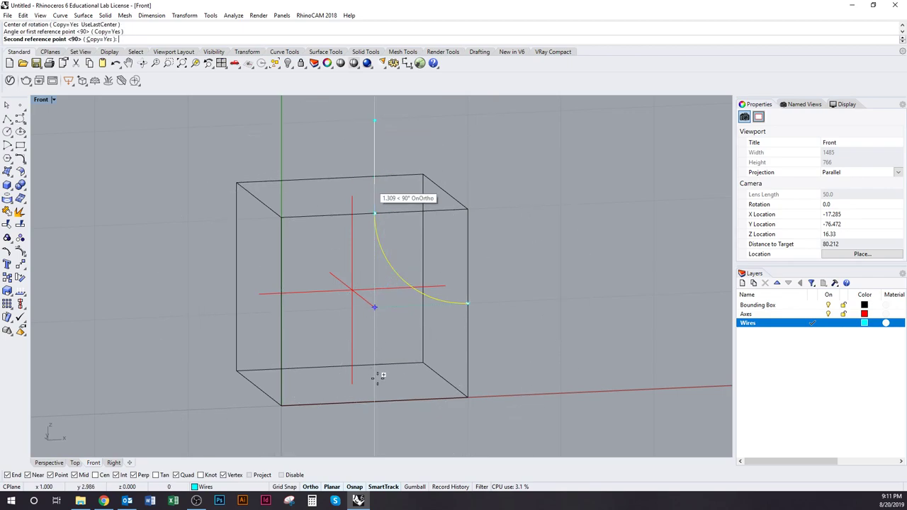
left_click(381, 434)
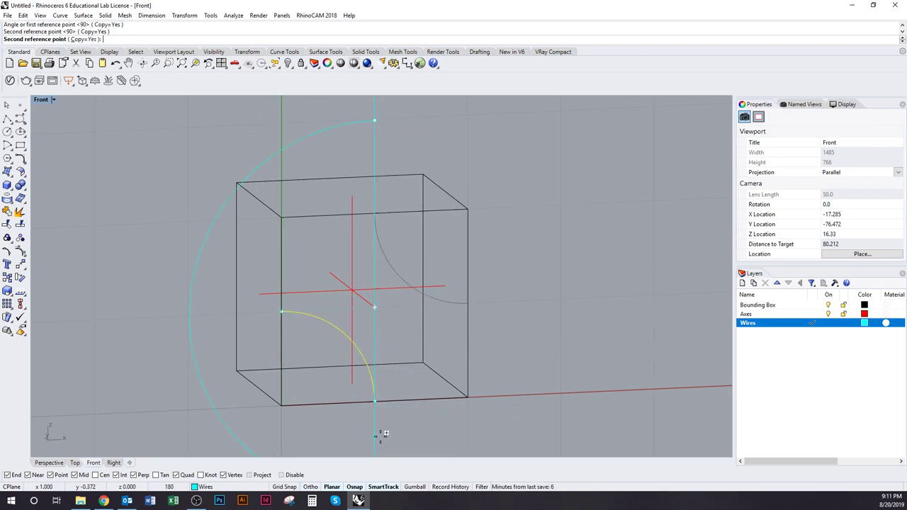
left_click(504, 384)
In the Top view, rotate a copy of both front-face arcs 180 degrees about the cube's center onto the back face
right_click_drag(423, 375, 405, 372, "ctrl+shift")
right_click_drag(318, 246, 421, 302)
left_click(75, 463)
right_click_drag(393, 384, 445, 290)
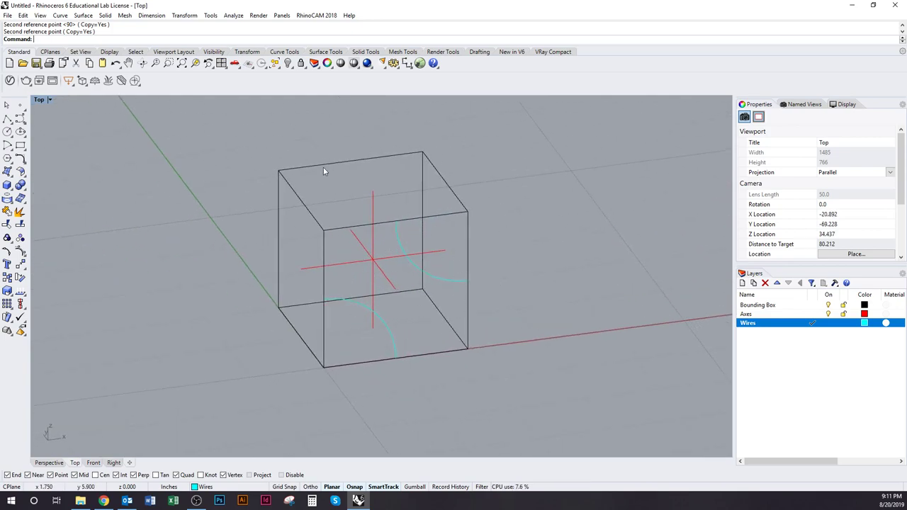
left_click(413, 265)
left_click(389, 325, "shift")
type("Rotate")
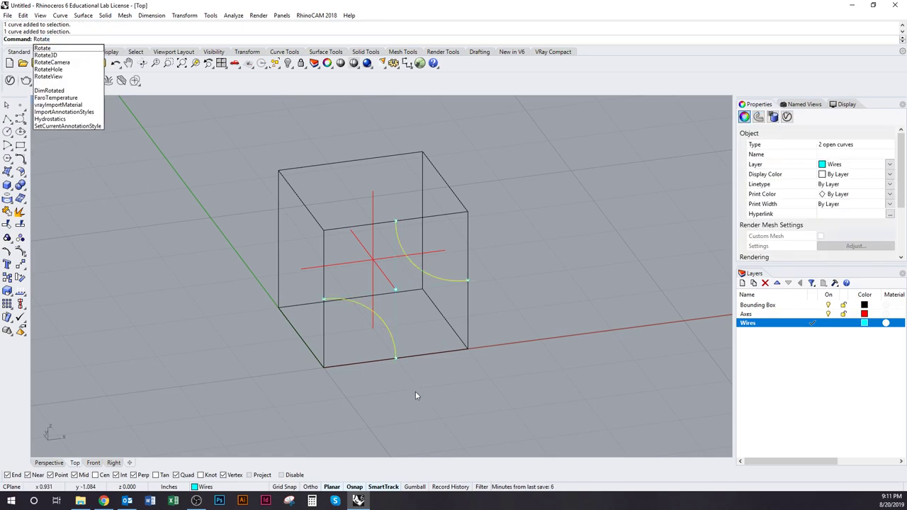
key("Return")
left_click(372, 261)
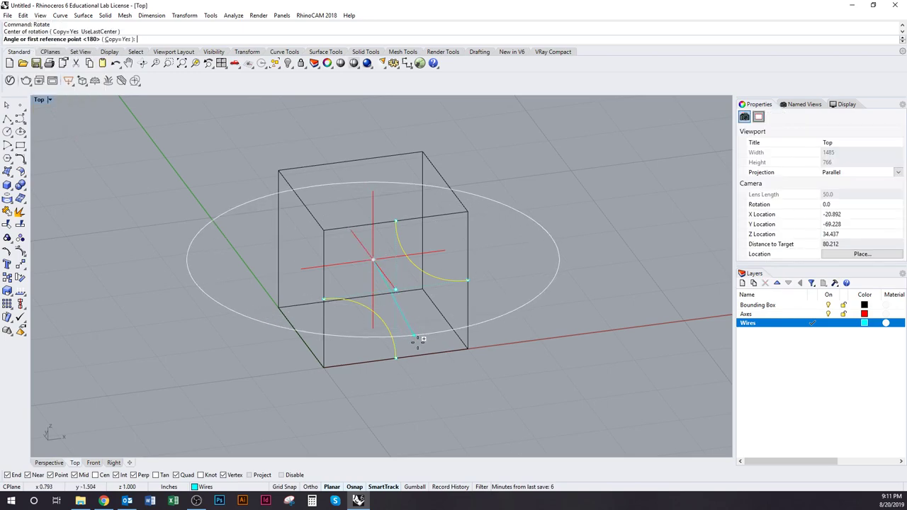
left_click(456, 397)
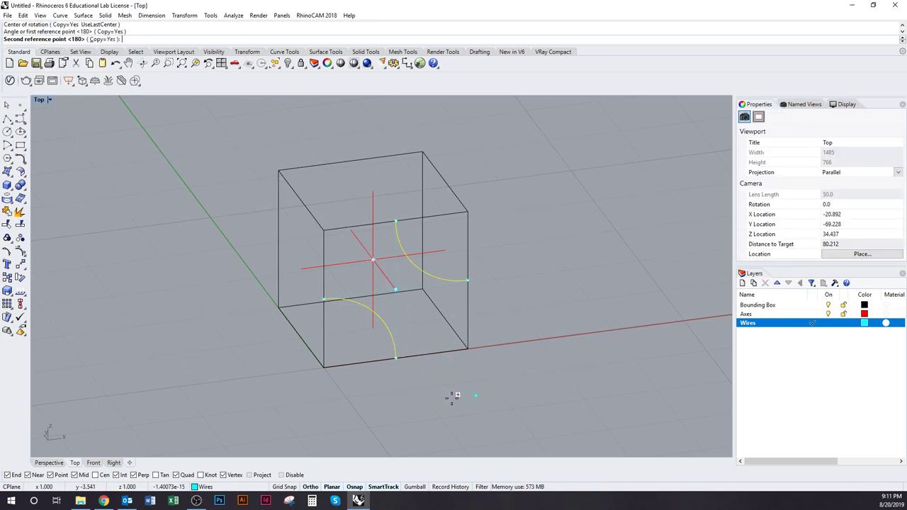
left_click(317, 134)
key("Return")
Examine how the arcs on the front and back faces line up when the cube is viewed straight on from both sides
right_click_drag(547, 402, 504, 366, "ctrl+shift")
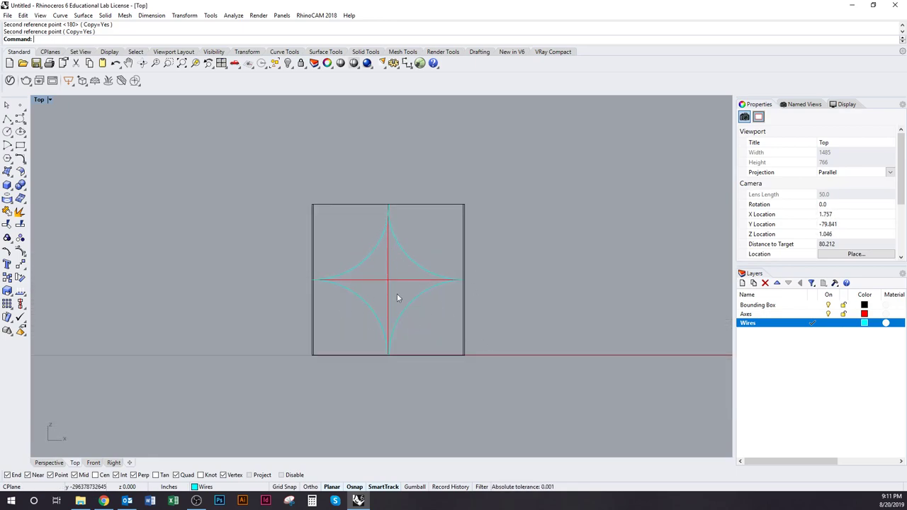
mouse_move(380, 270)
right_mouse_down("ctrl+shift")
mouse_move(394, 289)
mouse_move(397, 268)
right_mouse_up("ctrl+shift")
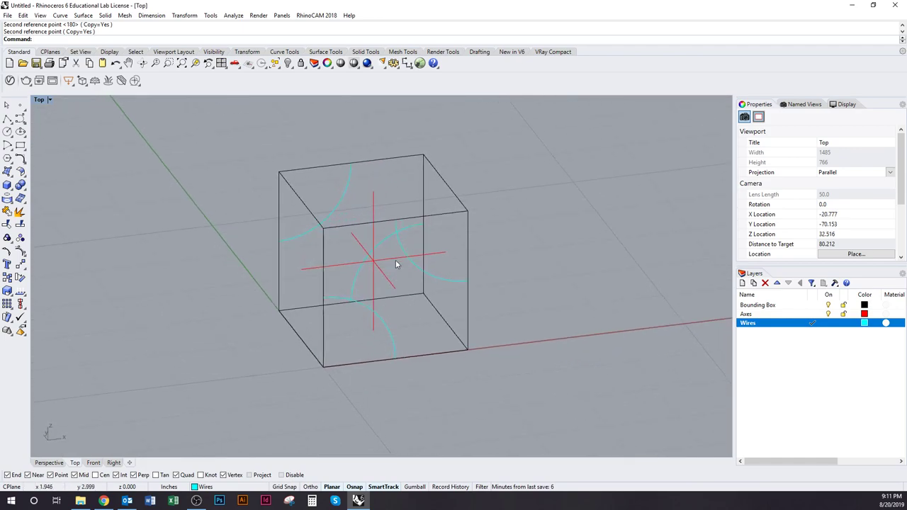
mouse_move(489, 266)
right_mouse_down("ctrl+shift")
mouse_move(472, 285)
mouse_move(515, 283)
mouse_move(376, 251)
mouse_move(506, 268)
right_mouse_up("ctrl+shift")
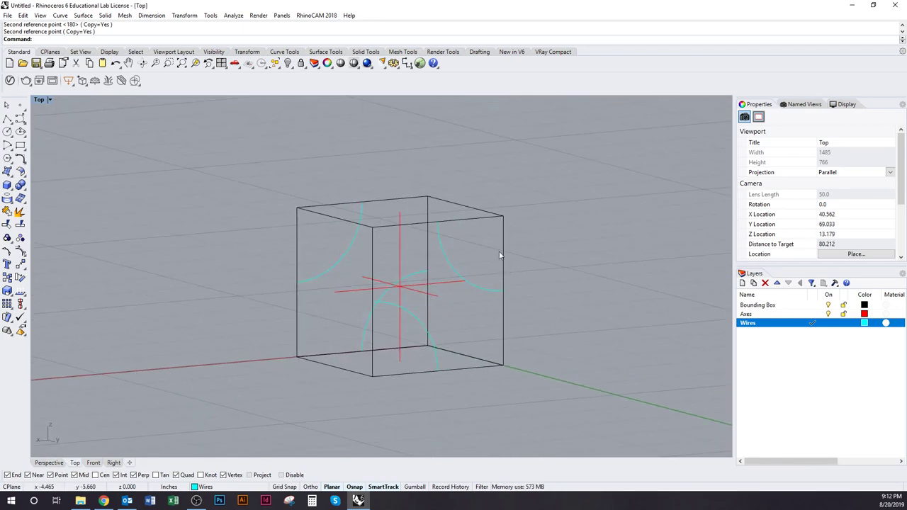
right_click_drag(448, 306, 350, 258, "ctrl+shift")
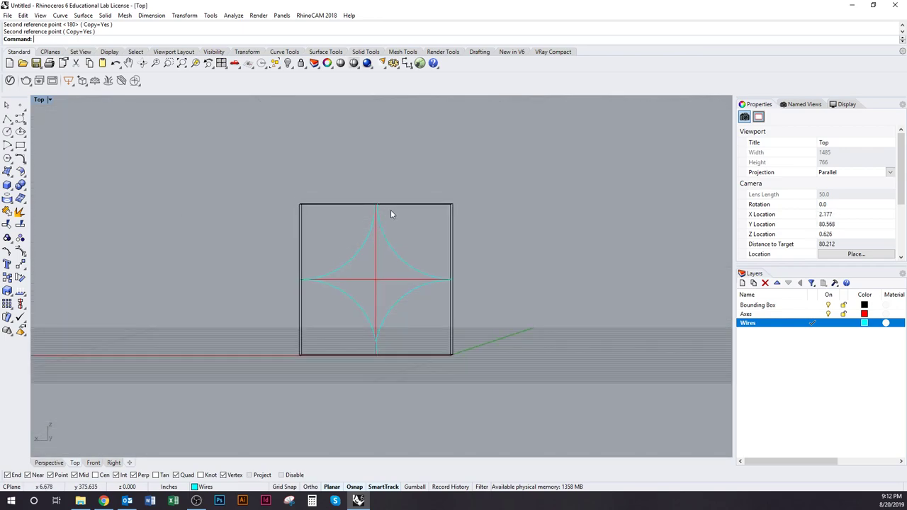
right_click_drag(359, 291, 436, 341, "ctrl+shift")
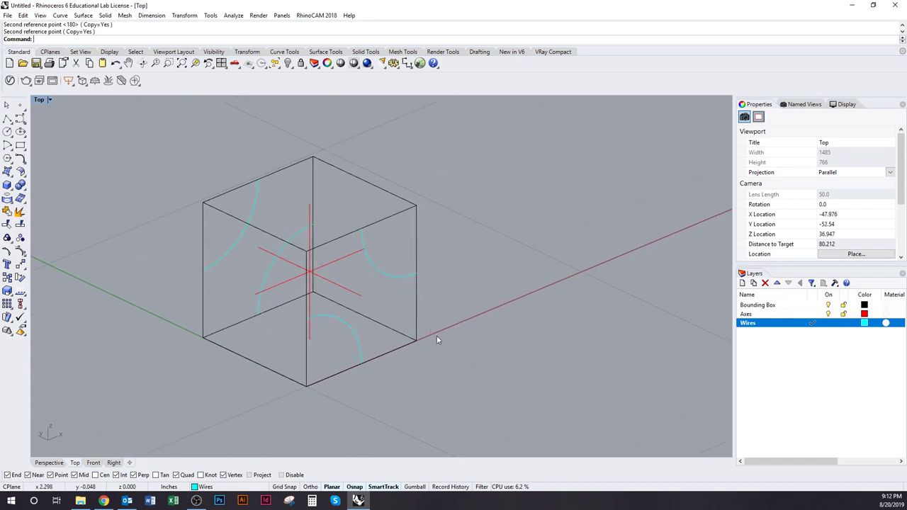
right_click_drag(348, 344, 363, 279, "ctrl+shift")
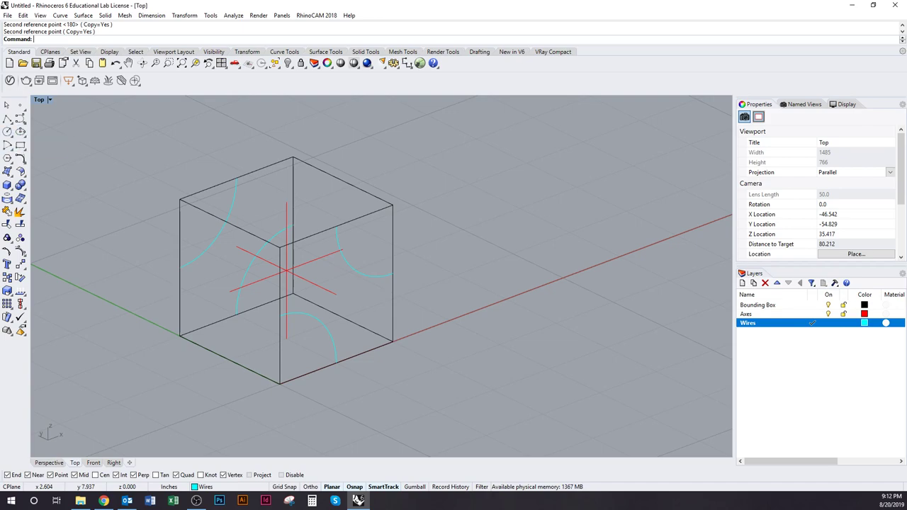
Draw a two-point circle on the front face, from the upper right arc's midpoint to the lower left arc's midpoint
left_click(7, 133)
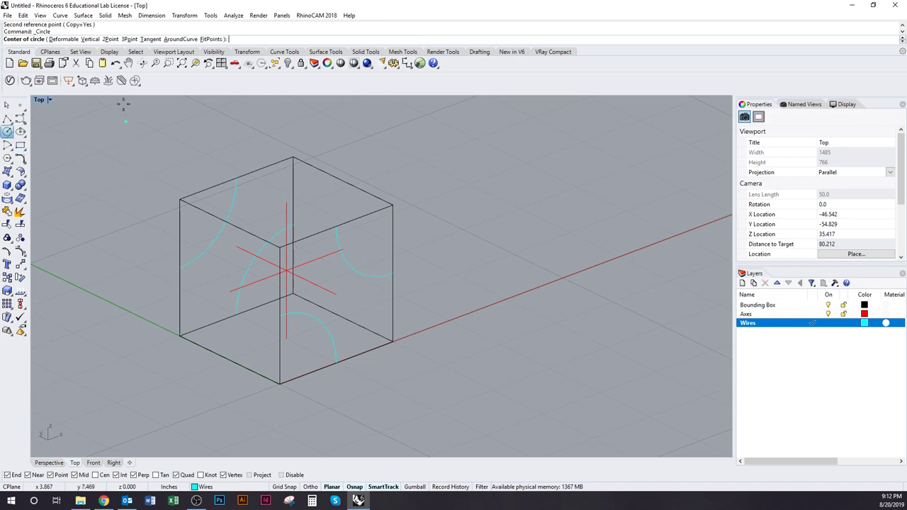
left_click(110, 40)
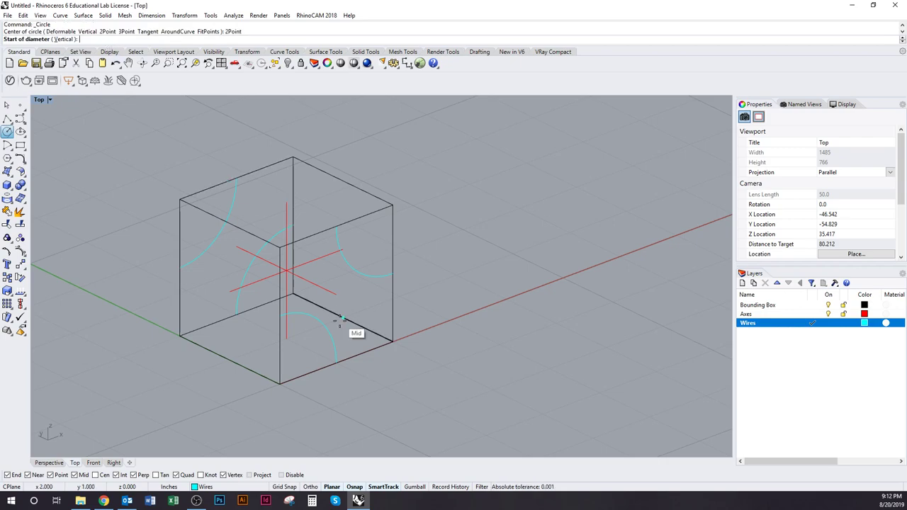
left_click(352, 270)
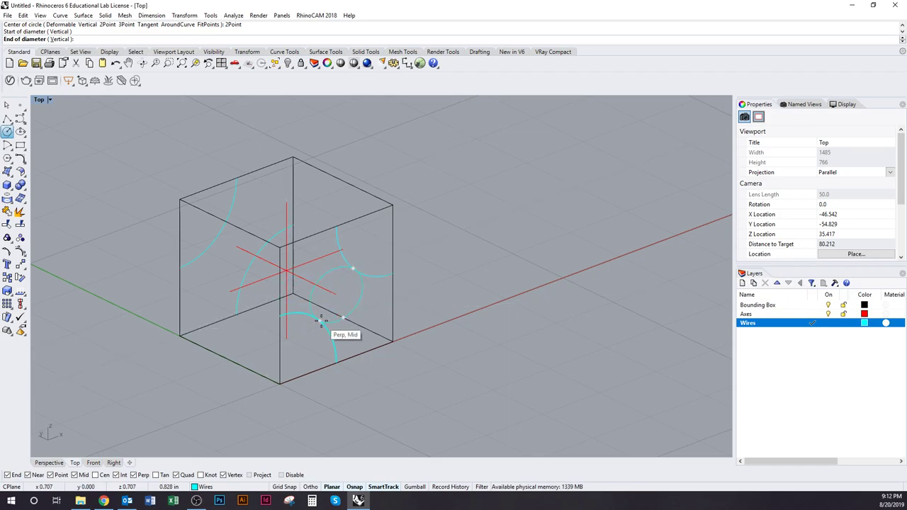
left_click(321, 321)
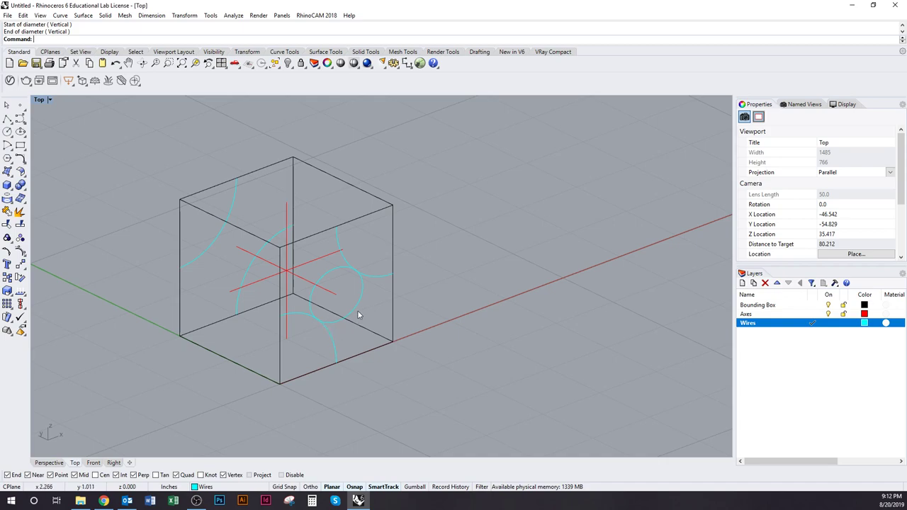
Split the circle at the two front-face arcs it touches and delete its lower right half
right_click_drag(448, 331, 439, 336, "ctrl+shift")
left_click(439, 336)
right_click_drag(374, 332, 350, 261, "ctrl+shift")
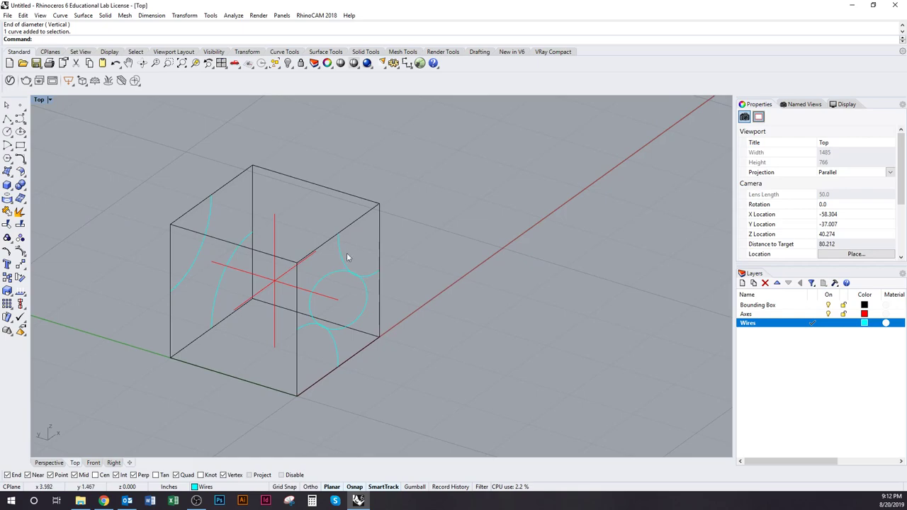
scroll(333, 310, "up", 3)
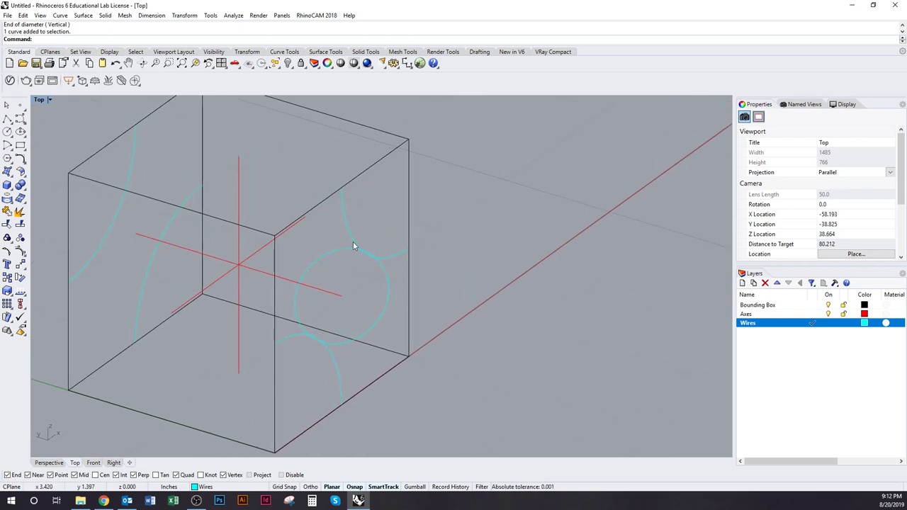
right_click_drag(368, 274, 339, 267)
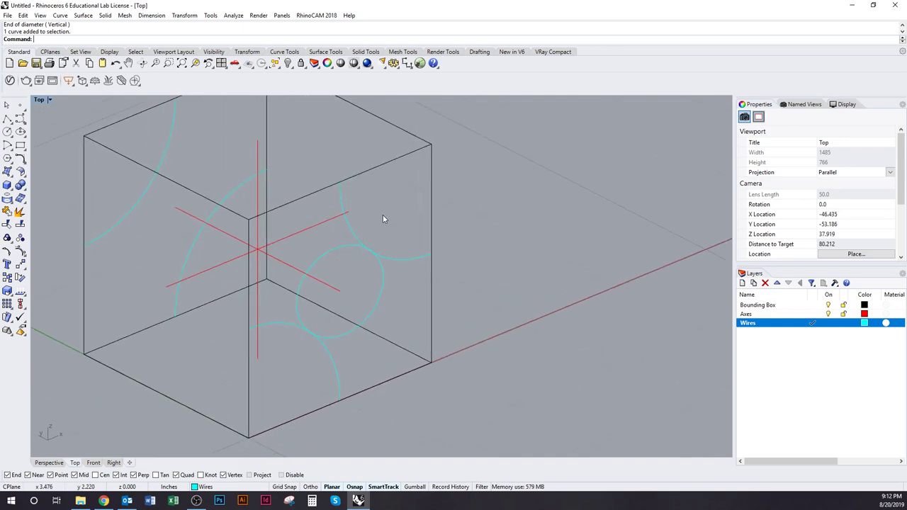
right_click_drag(384, 218, 345, 281)
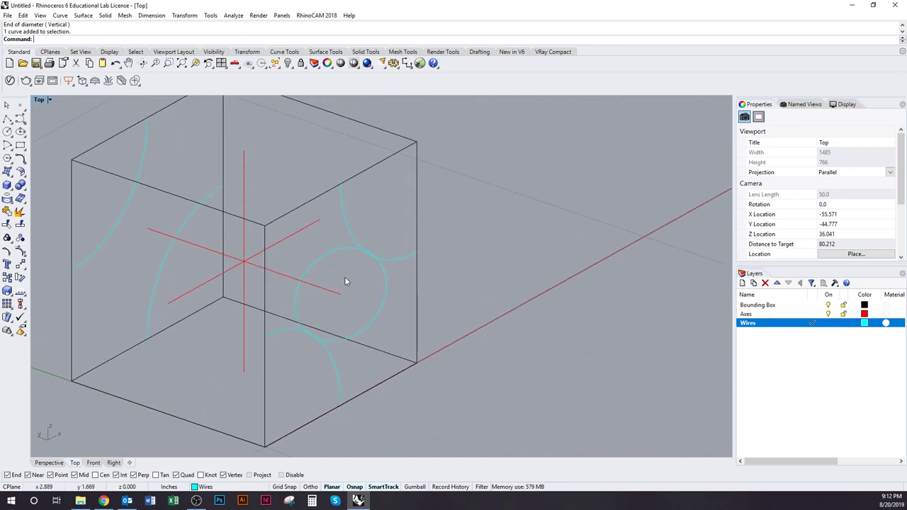
left_click(366, 326)
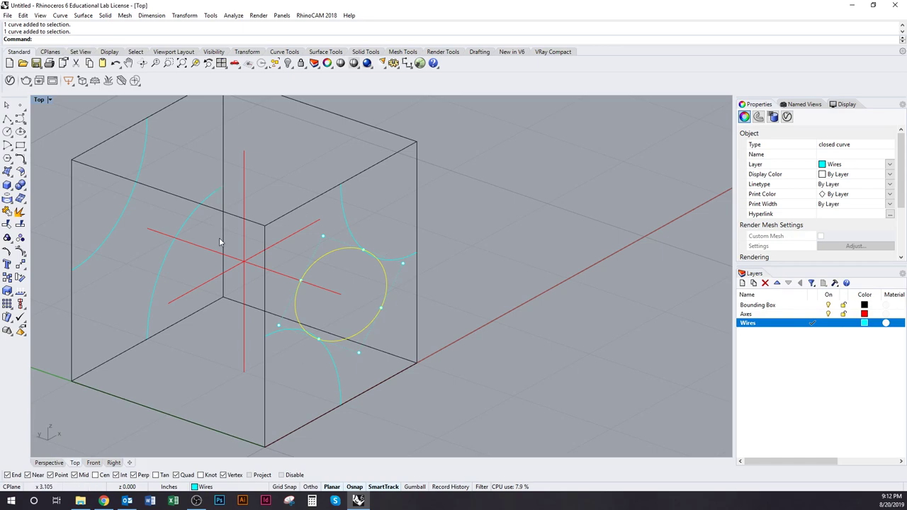
right_click_drag(355, 349, 352, 360)
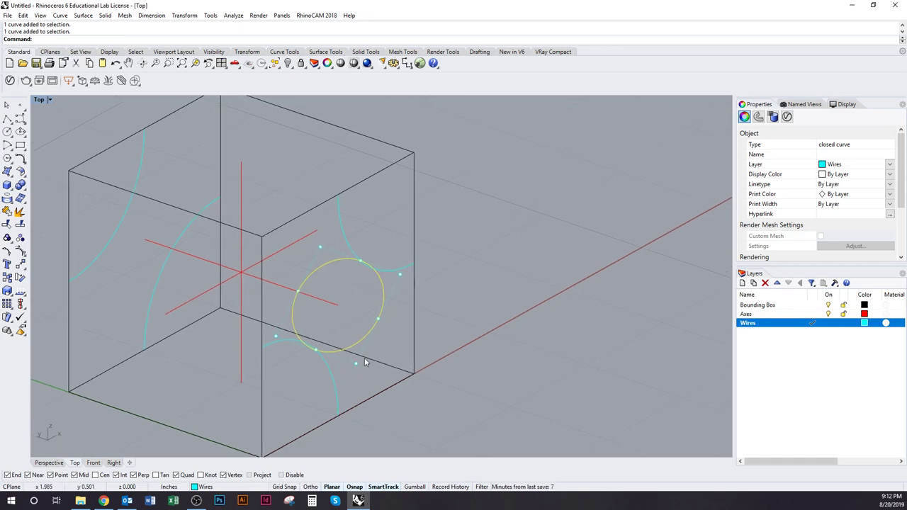
type("Split")
key("Return")
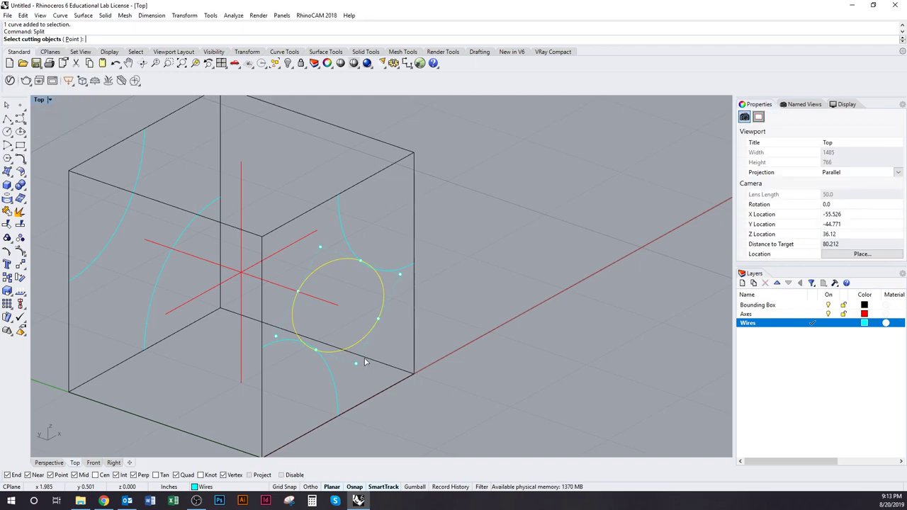
left_click(349, 249)
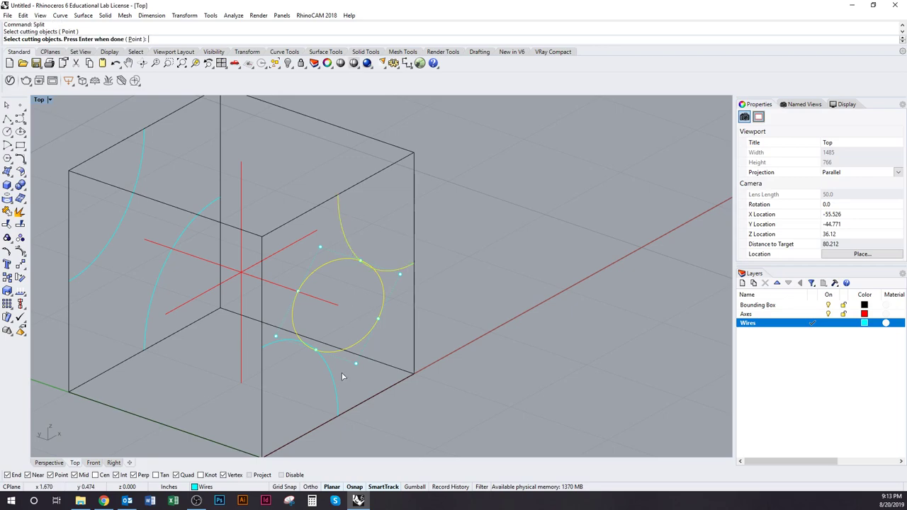
key("Return")
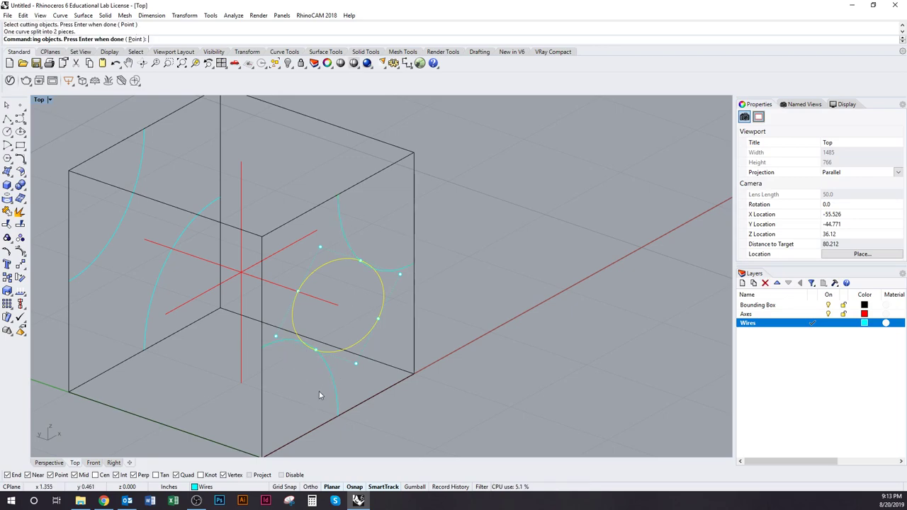
left_click(313, 358)
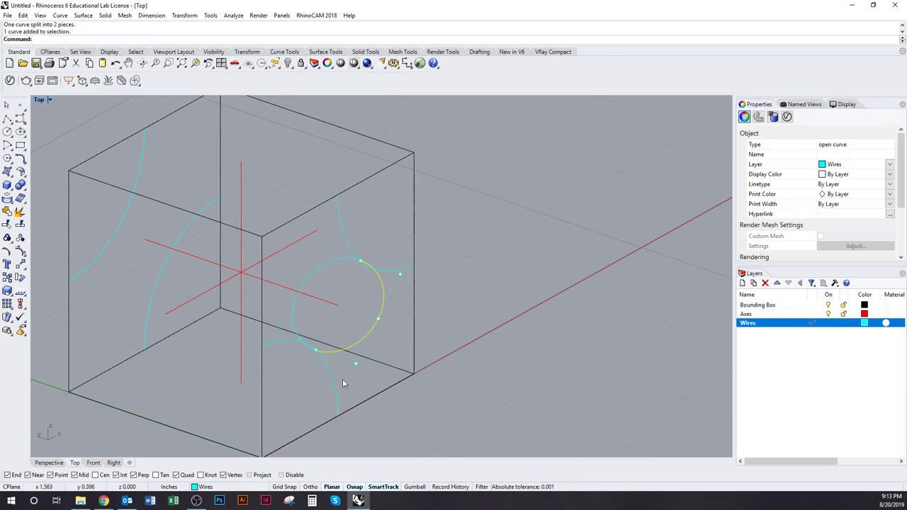
key("Delete")
Move the remaining semicircle from its midpoint to the cube's center, where the red axes cross
right_click_drag(357, 324, 372, 315)
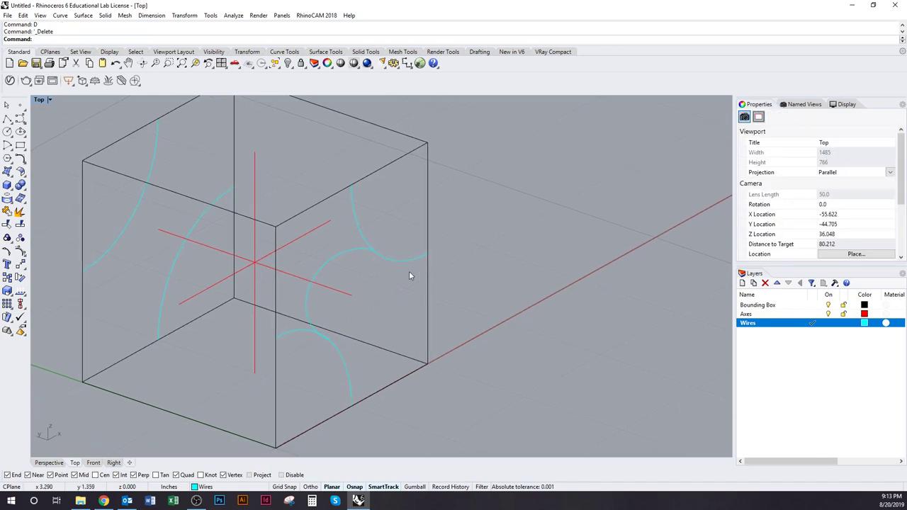
right_click_drag(440, 363, 498, 362)
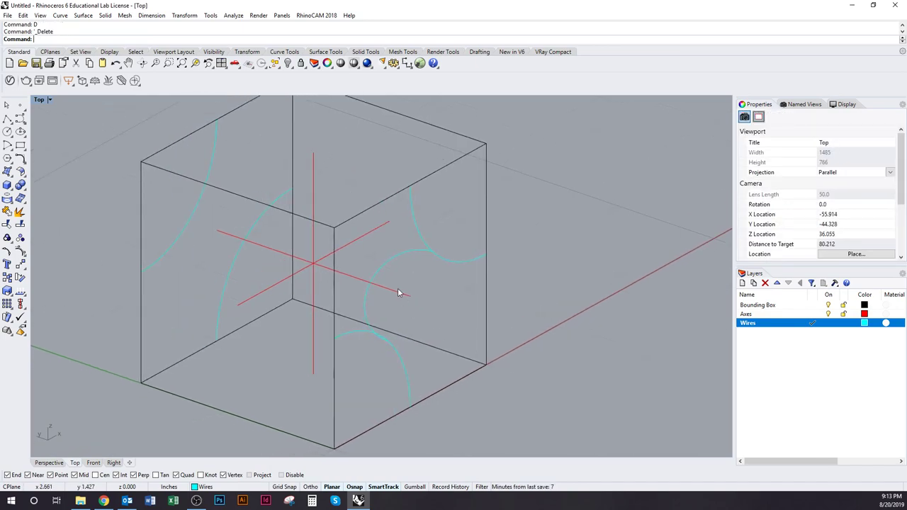
left_click(379, 283)
right_click_drag(389, 300, 456, 306, "ctrl+shift")
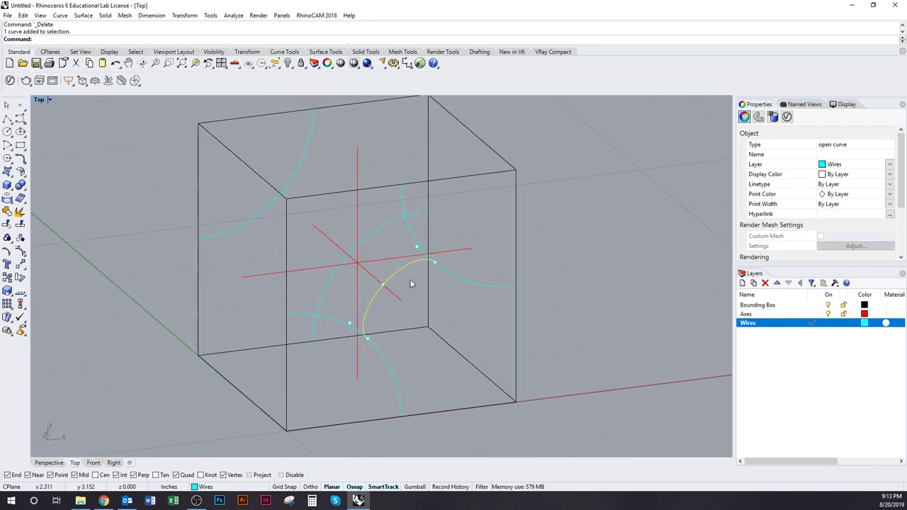
right_click_drag(414, 283, 425, 304, "ctrl+shift")
right_click_drag(484, 364, 400, 361, "ctrl+shift")
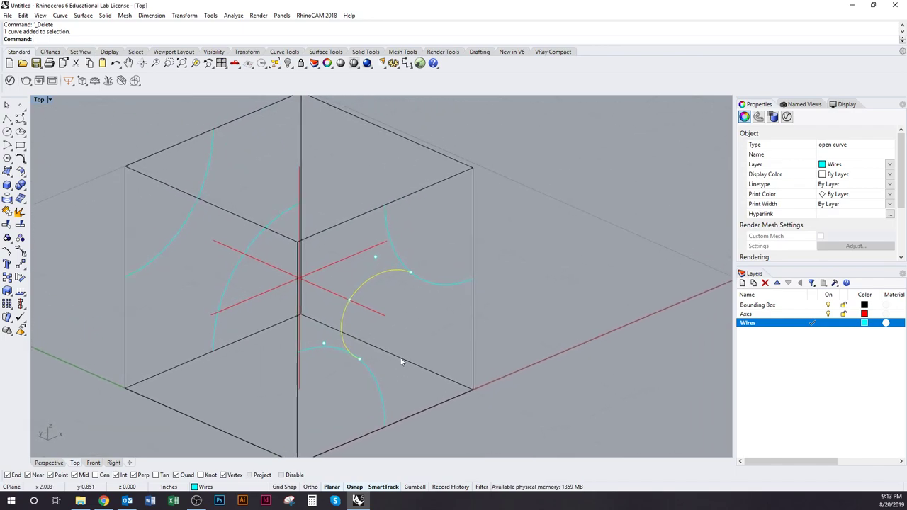
type("m")
key("Return")
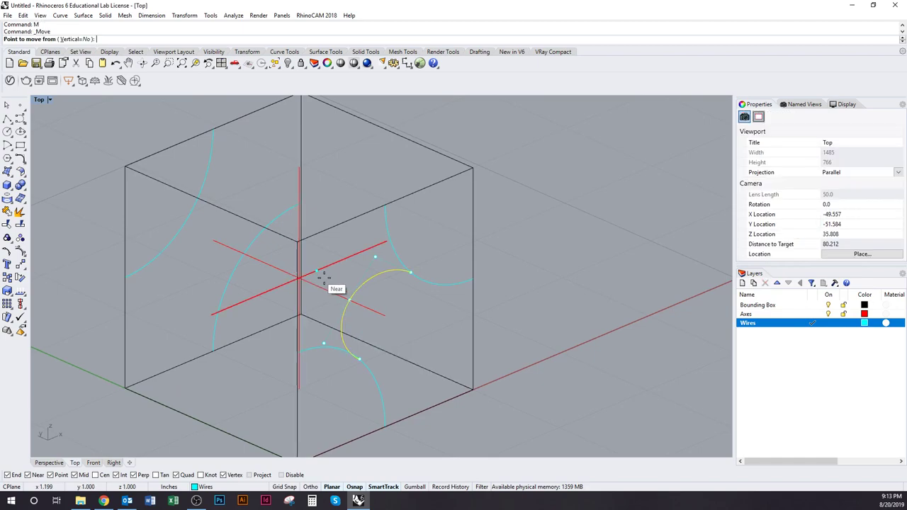
left_click(348, 293)
right_click_drag(363, 289, 331, 282, "ctrl+shift")
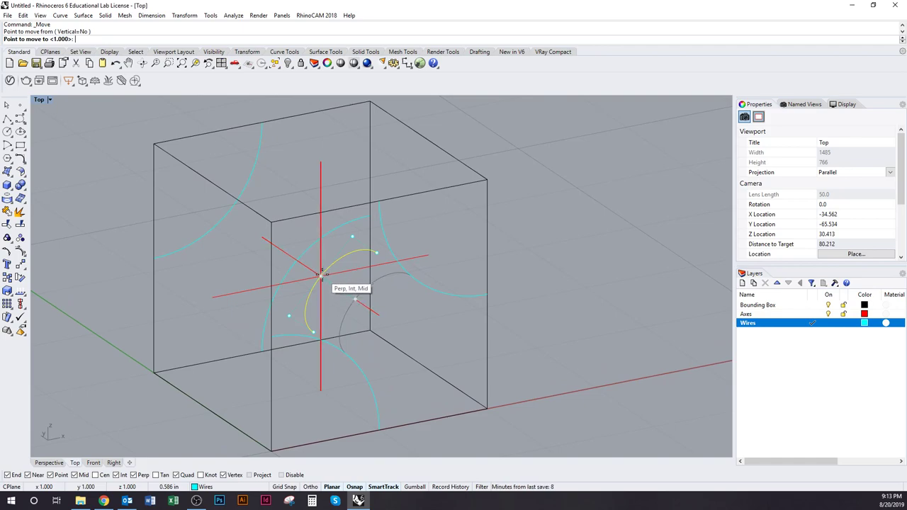
left_click(322, 274)
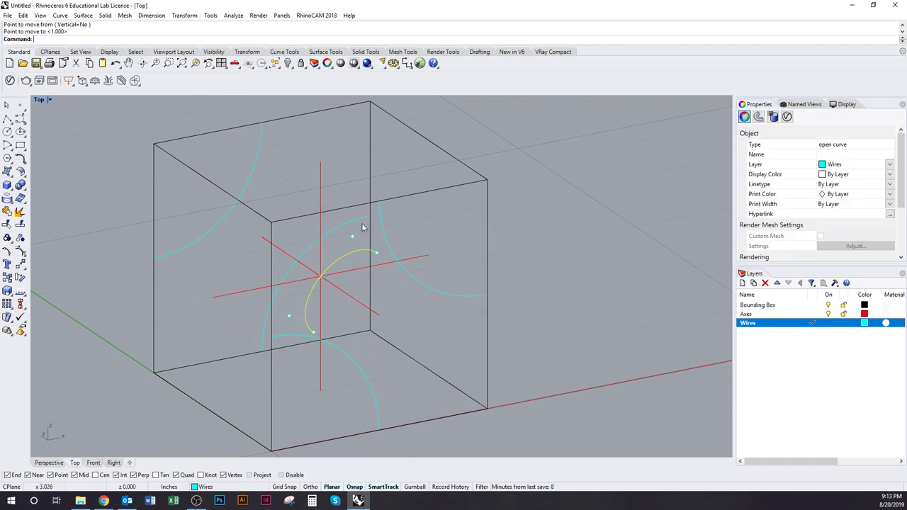
Draw a line from the semicircle's upper end to the midpoint of the front face's upper right arc
right_click_drag(348, 248, 348, 263, "ctrl+shift")
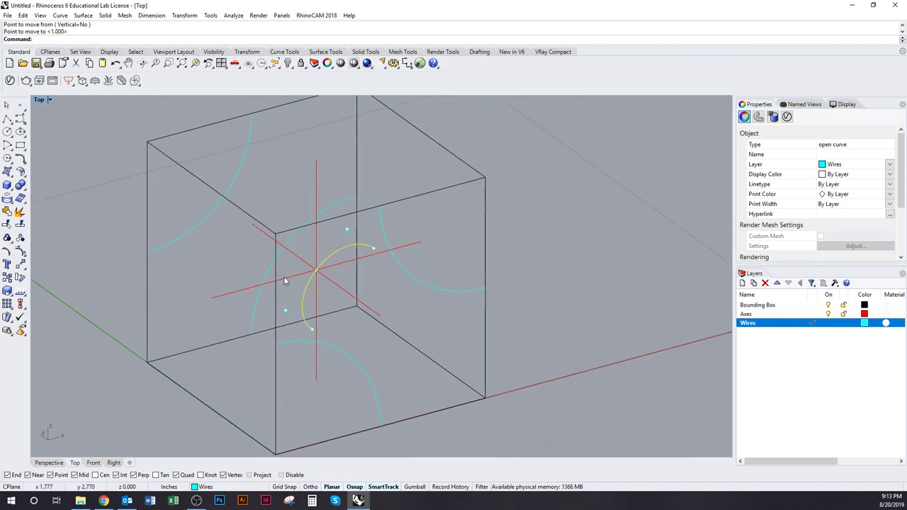
type("line")
key("Return")
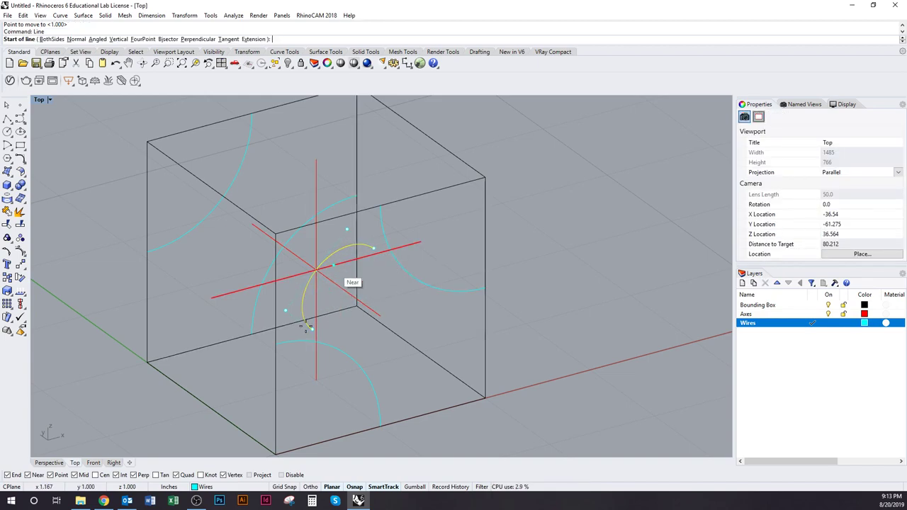
right_click_drag(467, 328, 388, 287)
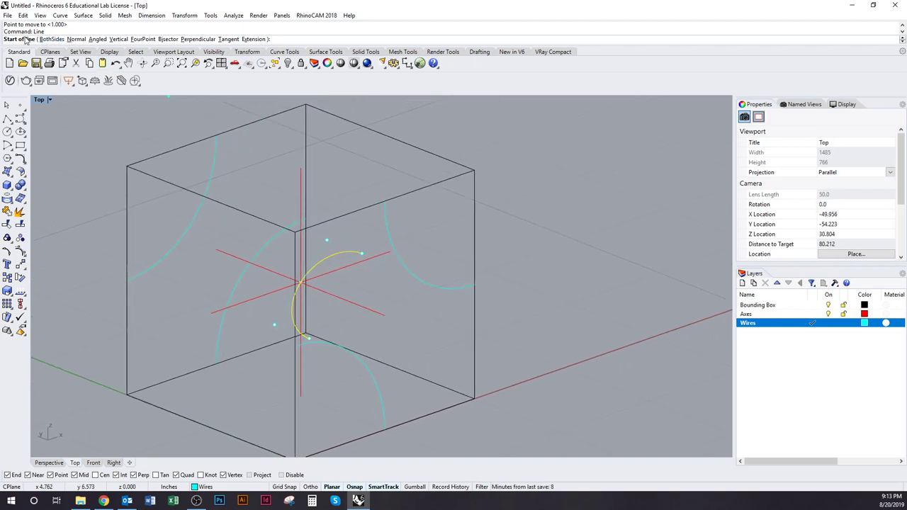
left_click(364, 253)
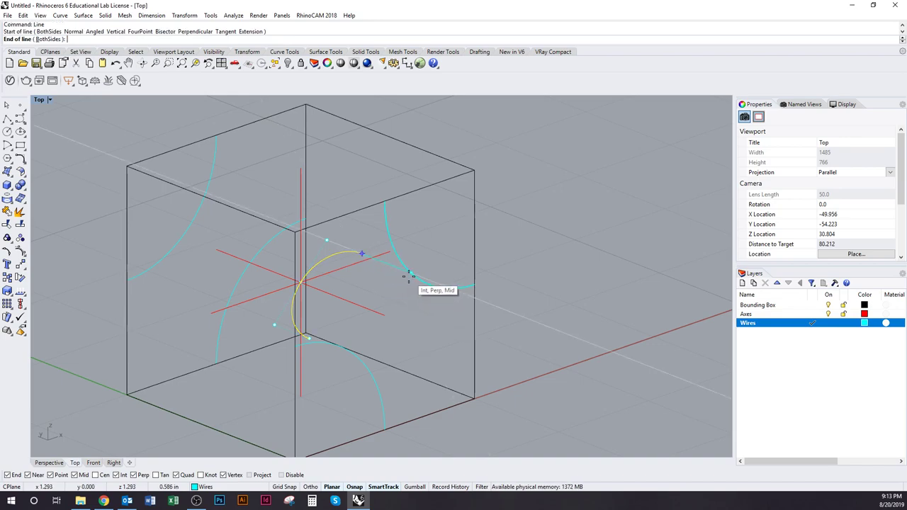
left_click(408, 278)
Draw a line from the semicircle's lower end to the midpoint of the front face's lower left arc
right_click_drag(416, 335, 425, 277)
right_click(329, 329)
left_click(320, 309)
key("Escape")
key("Escape")
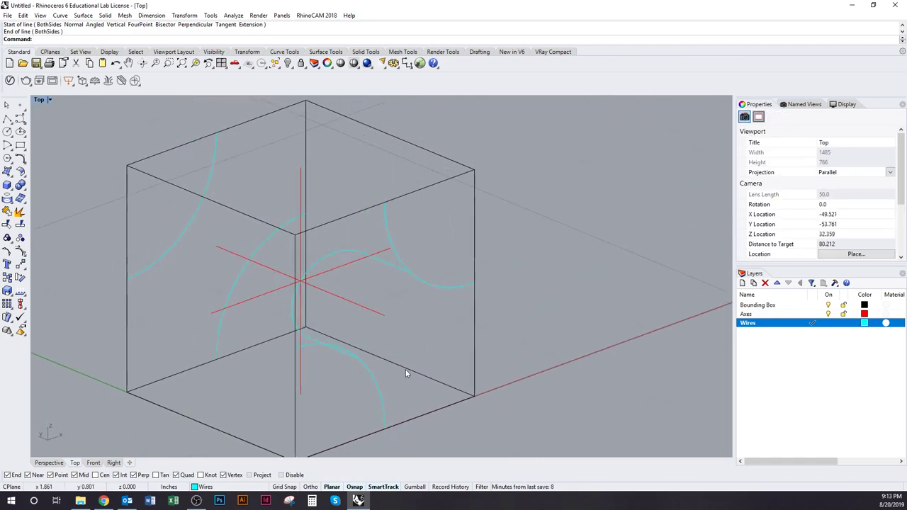
Rotate a copy of the semicircle and its two connecting lines 180° about the vertical red axis, toward the back face
right_click_drag(377, 344, 363, 372)
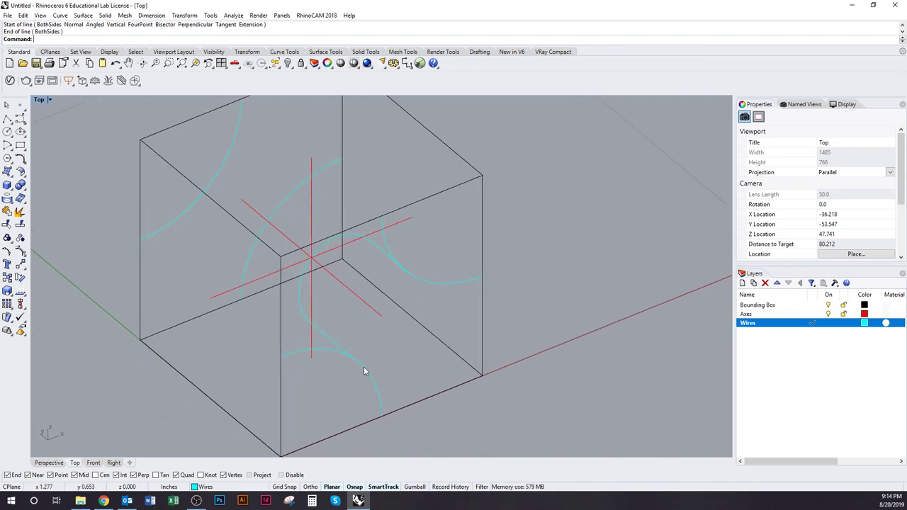
left_click(338, 345)
left_click(357, 236, "shift")
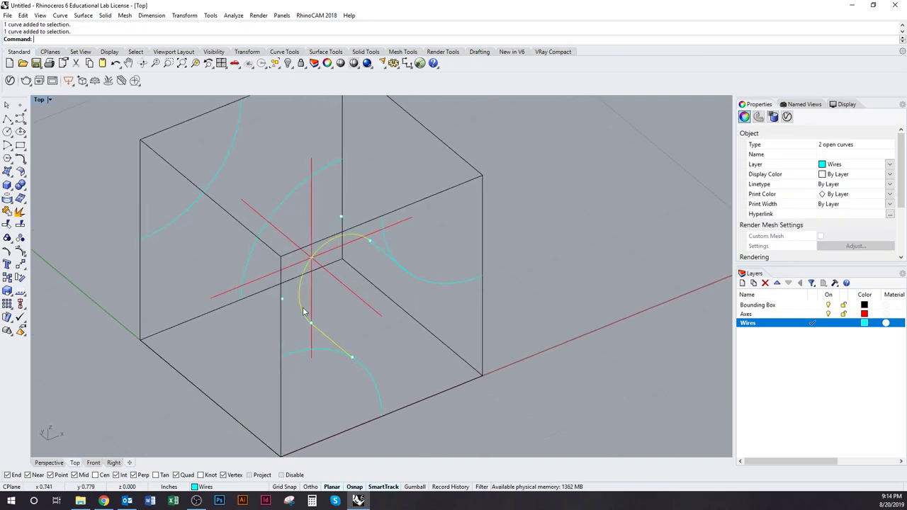
right_click_drag(366, 301, 347, 246)
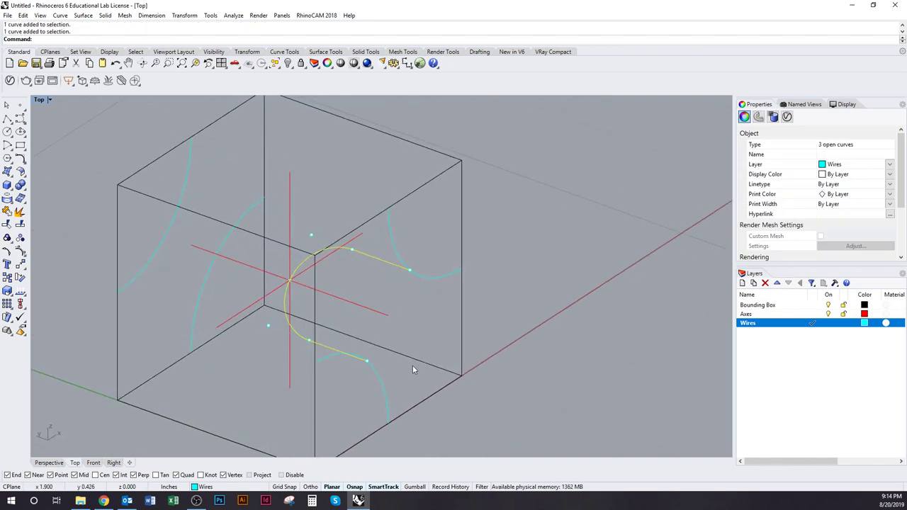
type("r")
key("Return")
left_click(291, 174)
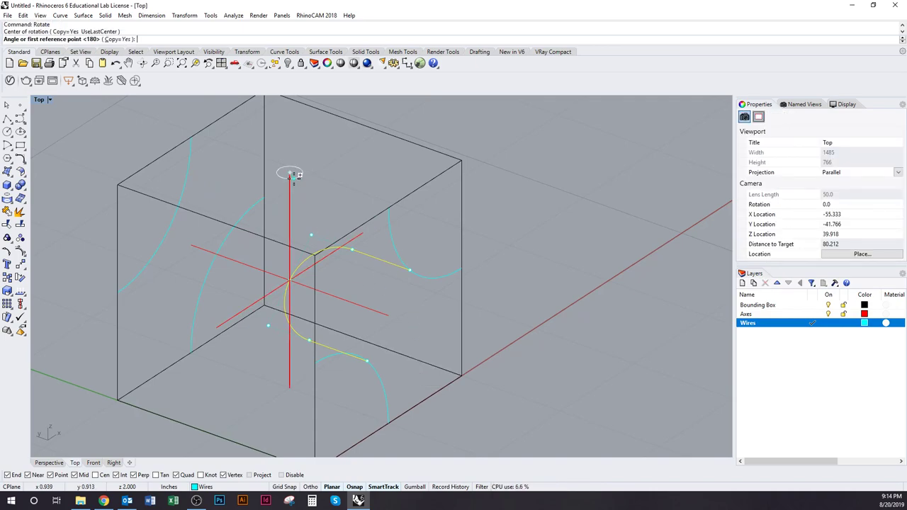
left_click(328, 179)
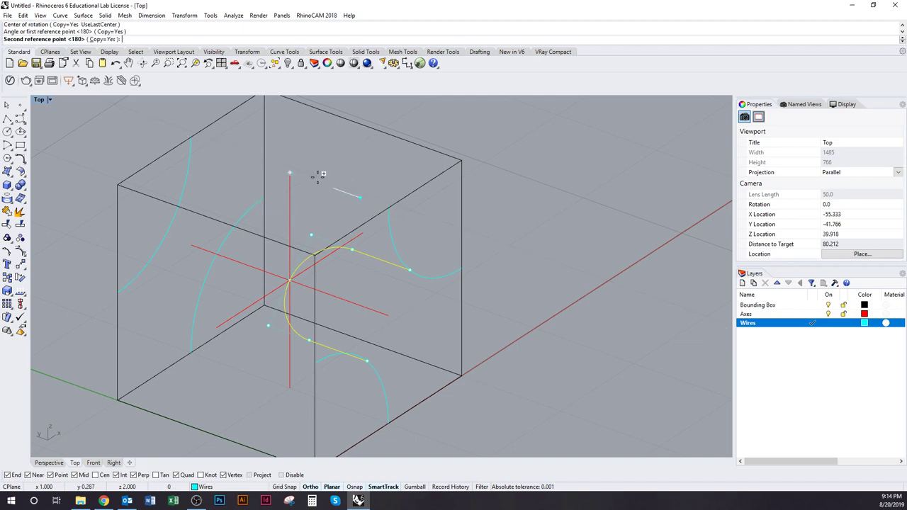
left_click(161, 112)
key("Return")
key("Escape")
right_click_drag(465, 375, 402, 319, "ctrl+shift")
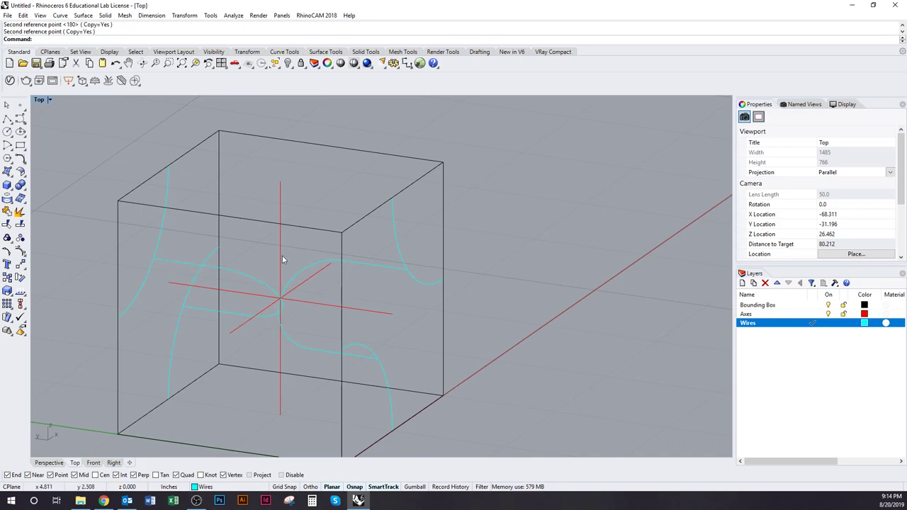
Create a layer named SRF and set its color to Green
right_click_drag(262, 324, 324, 327)
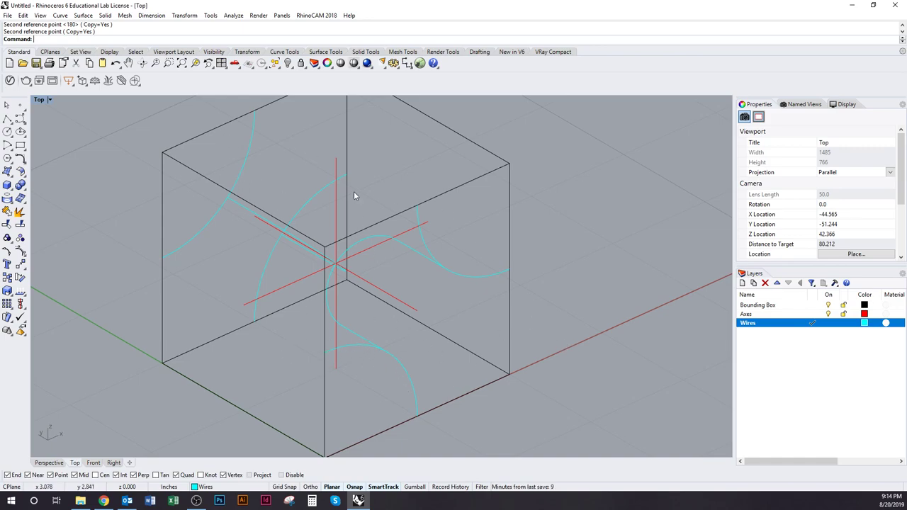
left_click(742, 284)
type("SRF")
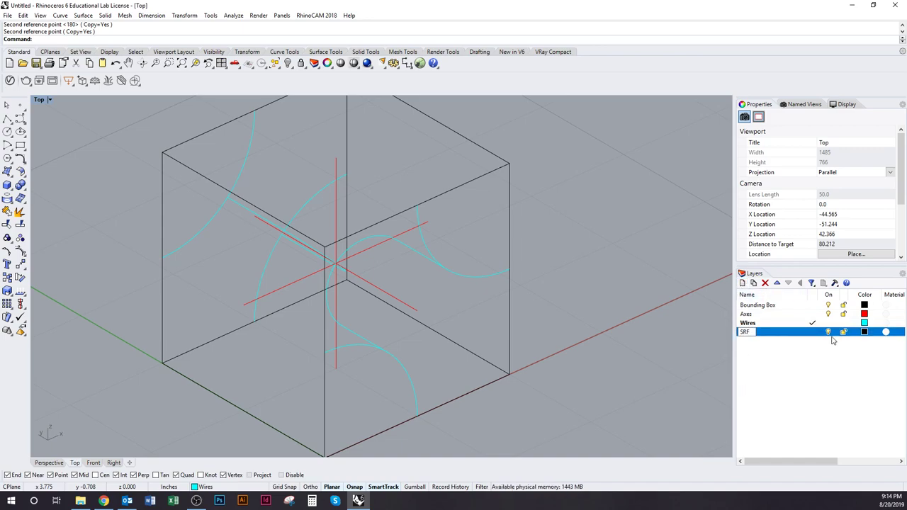
key("Return")
left_click(864, 331)
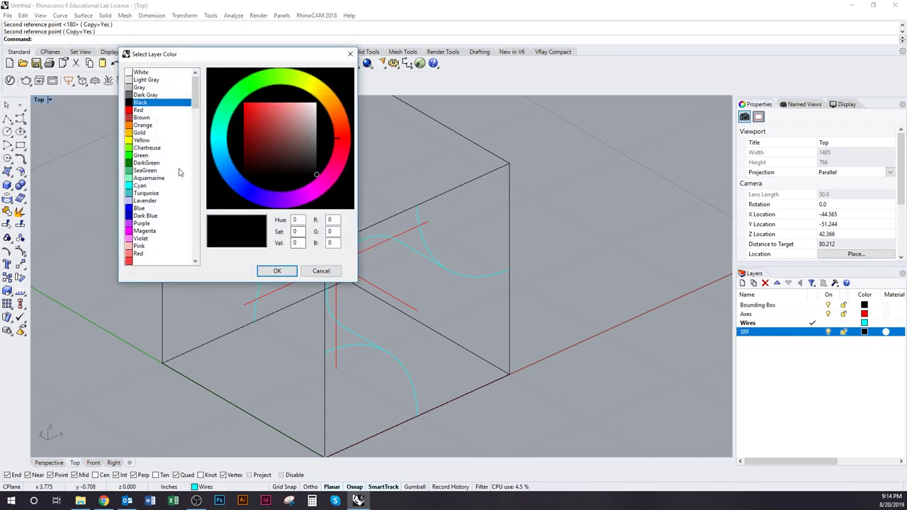
left_click(141, 158)
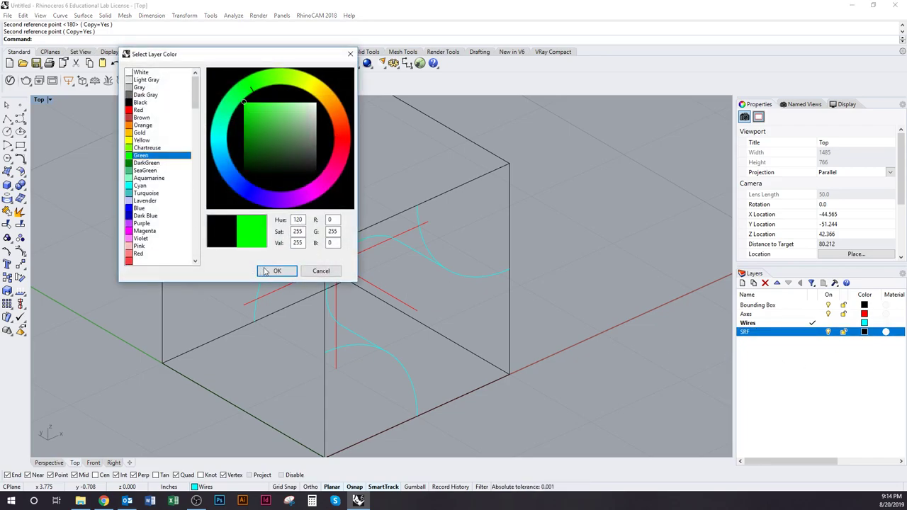
left_click(277, 271)
Extrude the two front-face arcs into the cube on the SRF layer, as far as the semicircle's upper end
right_click_drag(435, 356, 465, 347)
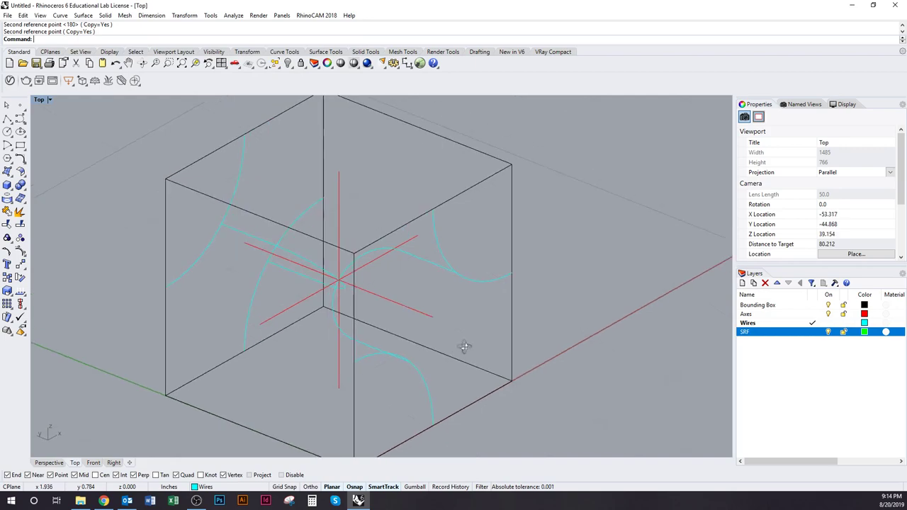
left_click(475, 282)
left_click(423, 384, "shift")
type("Extrude")
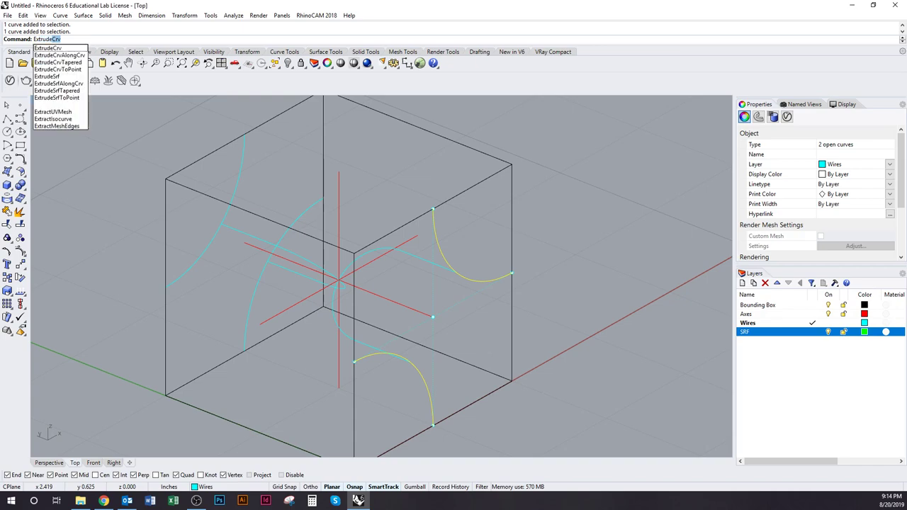
key("Return")
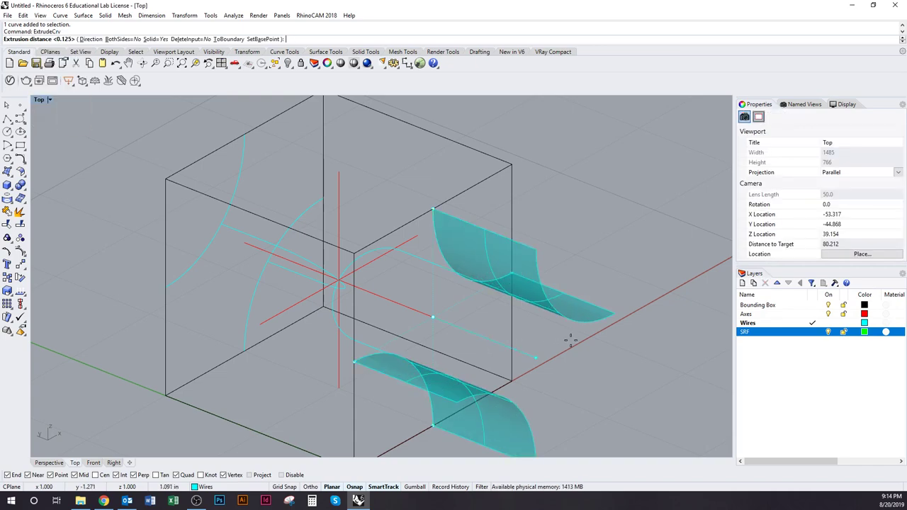
left_click(812, 332)
right_click_drag(411, 289, 446, 275, "ctrl+shift")
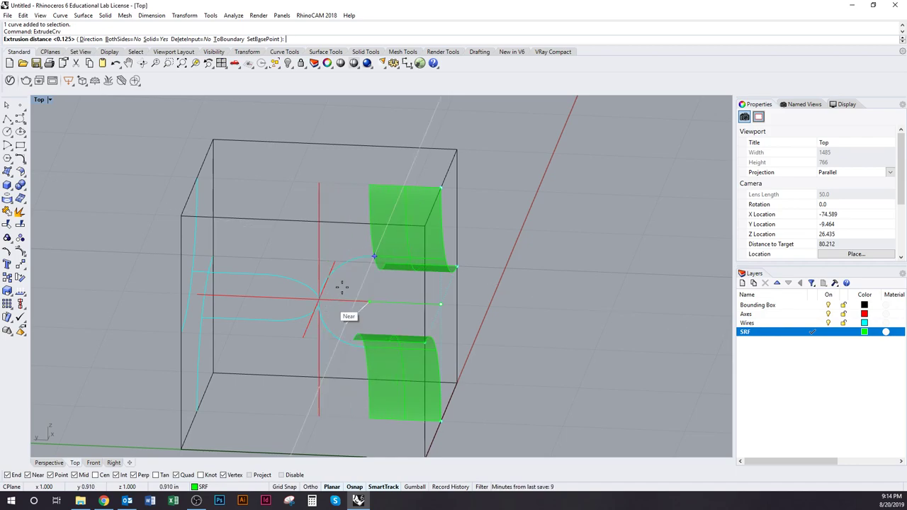
left_click(374, 259)
right_click_drag(494, 354, 469, 277)
left_click(555, 346)
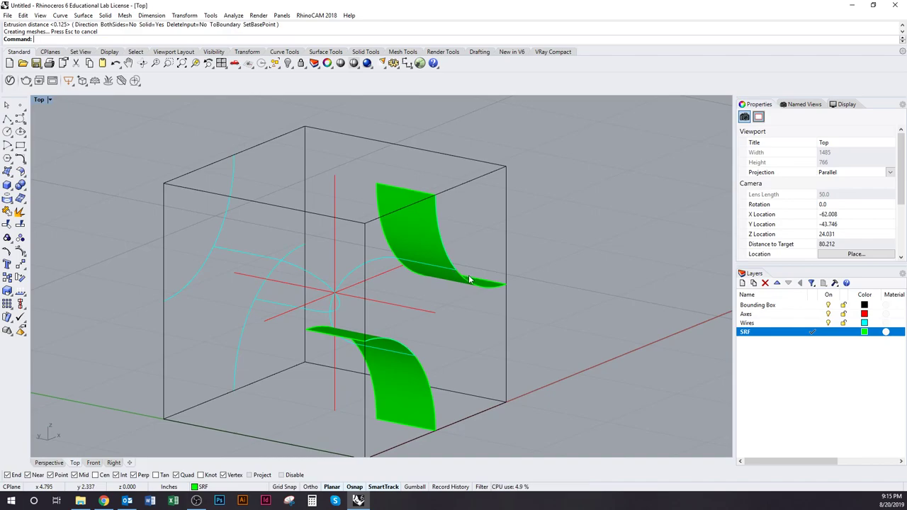
Rotate a copy of the two extruded surfaces 180° about the vertical red axis onto the back-face arcs
left_click(415, 231)
right_click_drag(422, 311, 416, 354)
left_click(360, 369, "shift")
type("rotate")
key("Return")
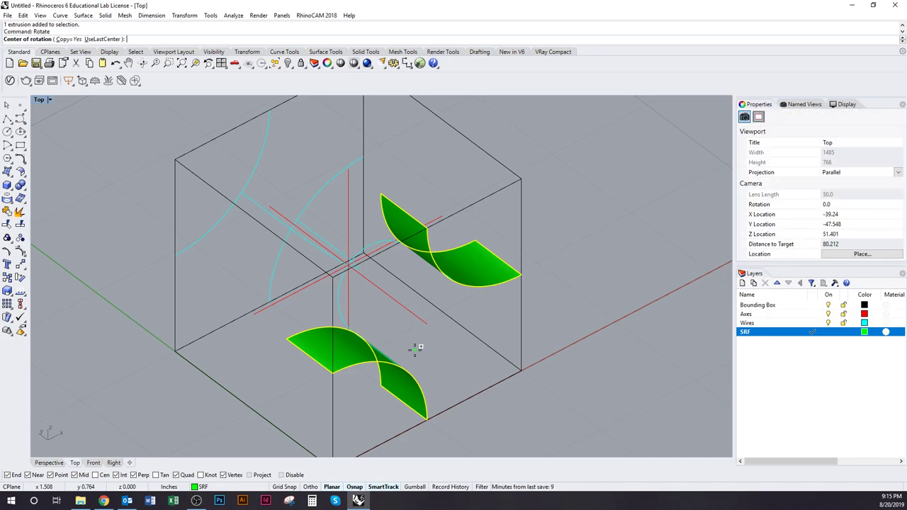
left_click(357, 213)
left_click(543, 356)
left_click(257, 142, "shift")
key("Escape")
key("Escape")
Examine the four extruded surfaces and the center curves from several angles to judge the gaps between them
right_click_drag(458, 369, 472, 260)
right_click_drag(413, 284, 358, 337)
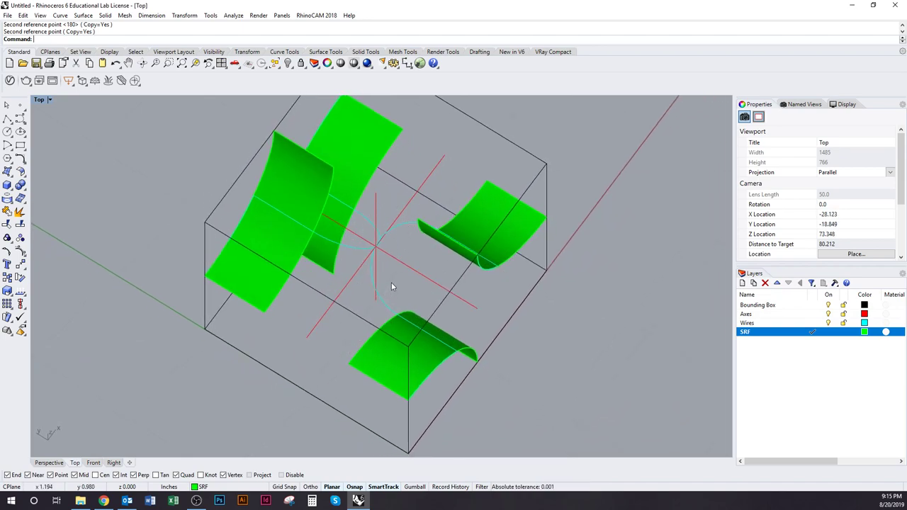
right_click_drag(358, 292, 392, 243, "ctrl+shift")
scroll(364, 271, "up", 3)
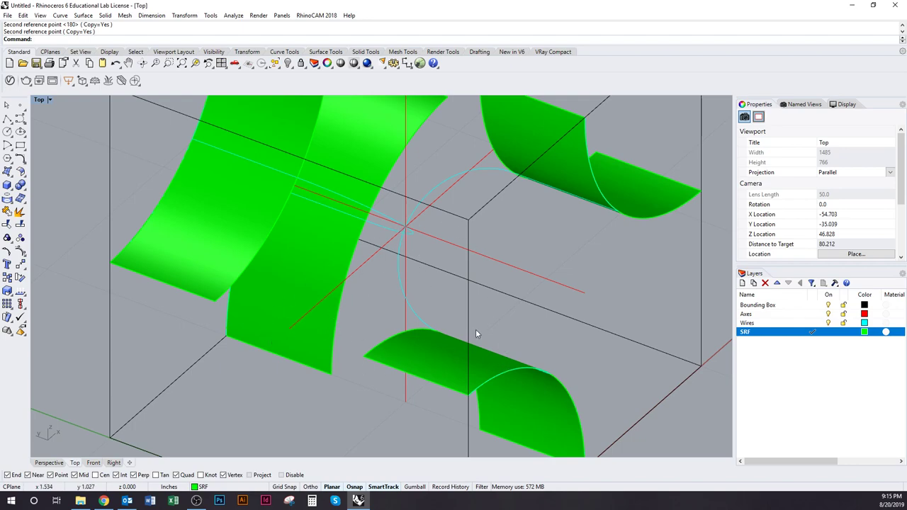
right_click_drag(413, 310, 425, 296)
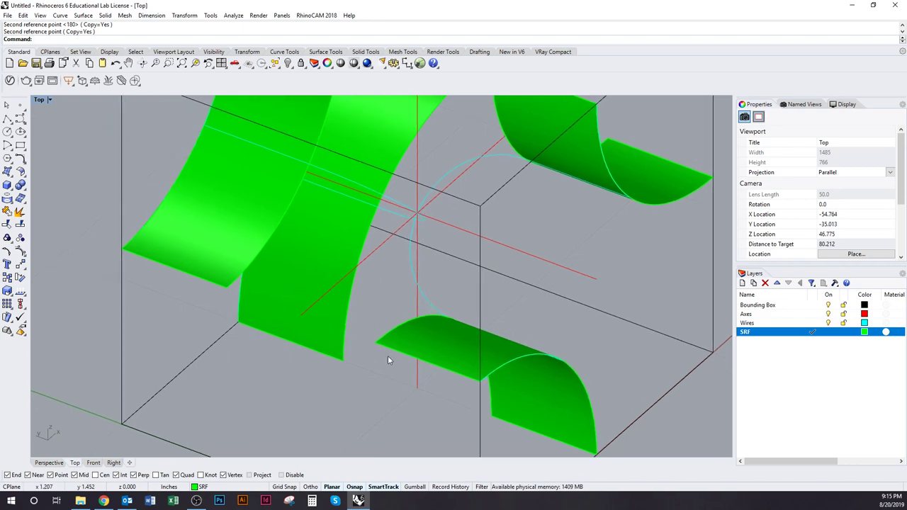
right_click_drag(464, 259, 412, 319, "ctrl+shift")
right_click_drag(406, 276, 428, 262, "ctrl+shift")
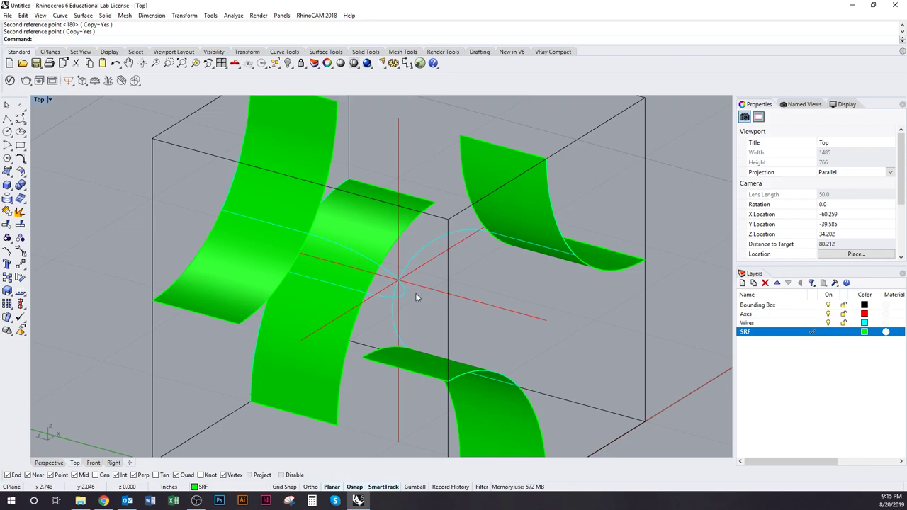
right_click_drag(406, 319, 286, 305, "ctrl+shift")
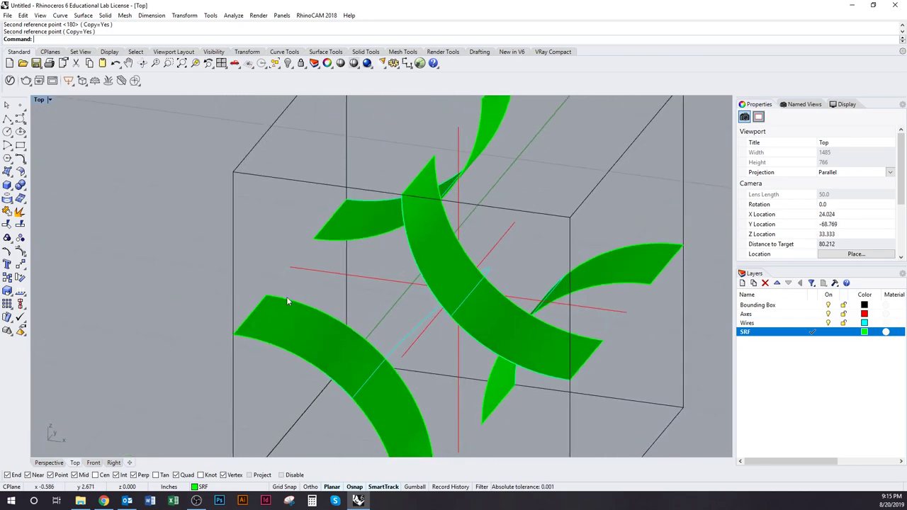
right_click_drag(287, 267, 320, 303, "ctrl+shift")
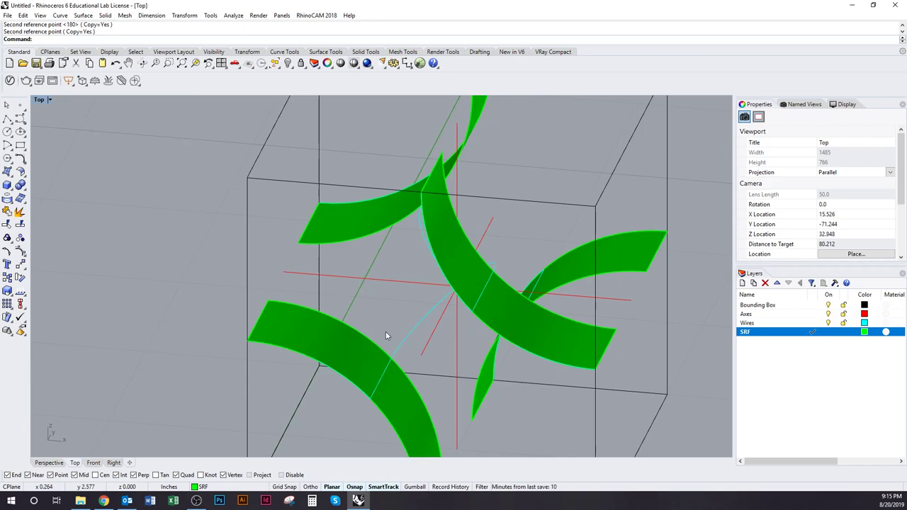
right_click_drag(385, 314, 361, 369, "ctrl+shift")
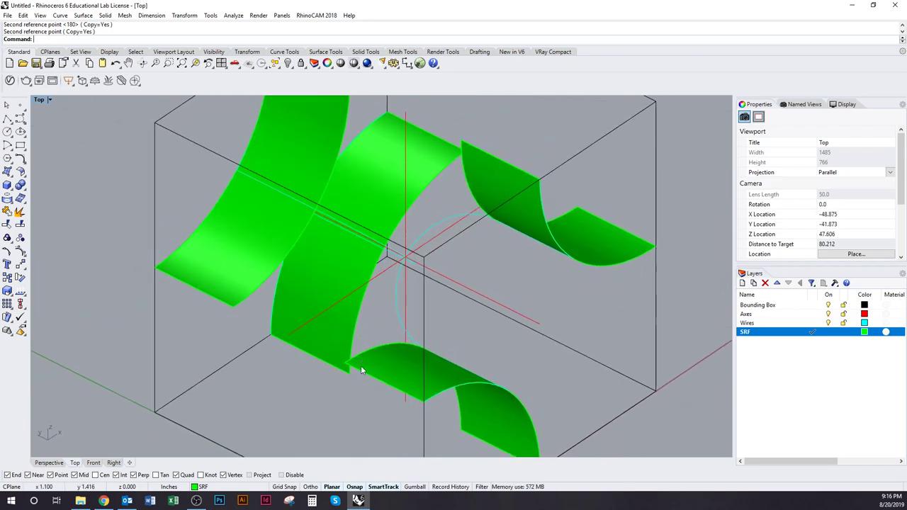
Draw a line on the Wires layer from the lower left front surface's inner corner to the nearest end of the red side-to-side axis
key("Return")
right_click_drag(370, 378, 377, 378, "ctrl+shift")
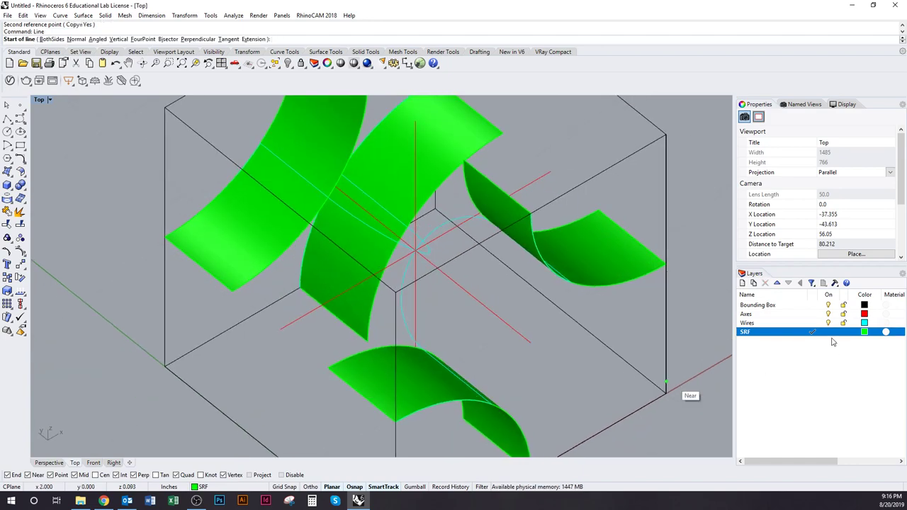
left_click(813, 323)
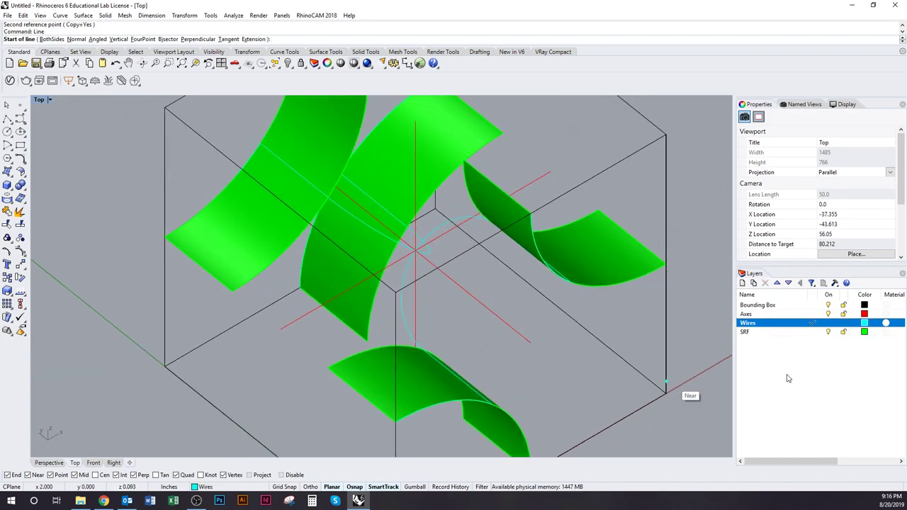
left_click(326, 363)
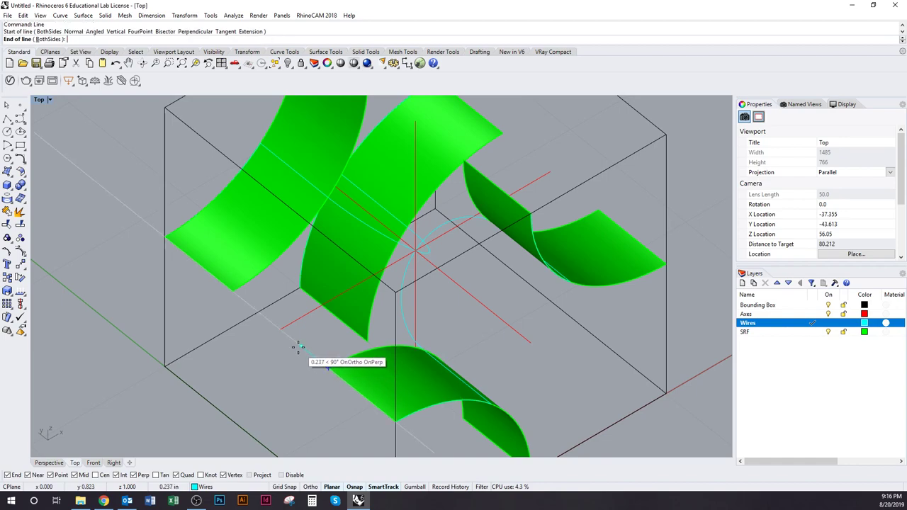
left_click(285, 337)
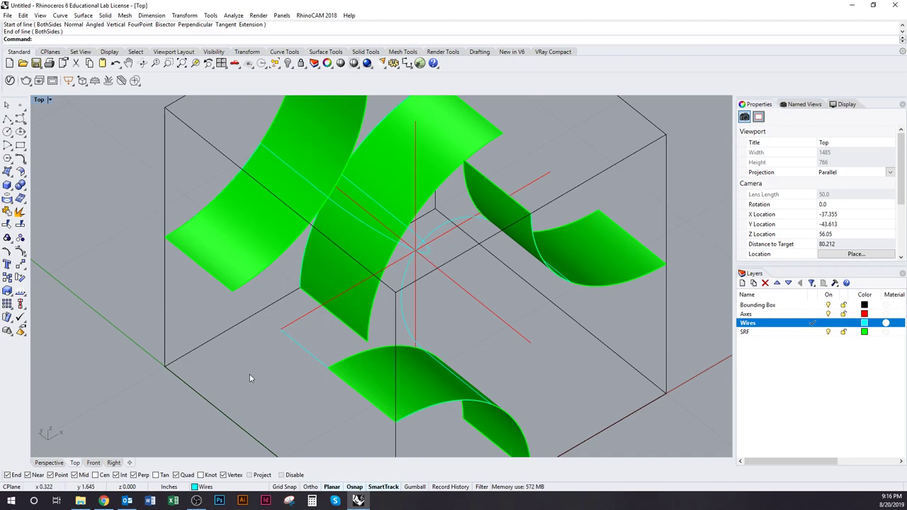
right_click_drag(252, 356, 272, 409, "ctrl+shift")
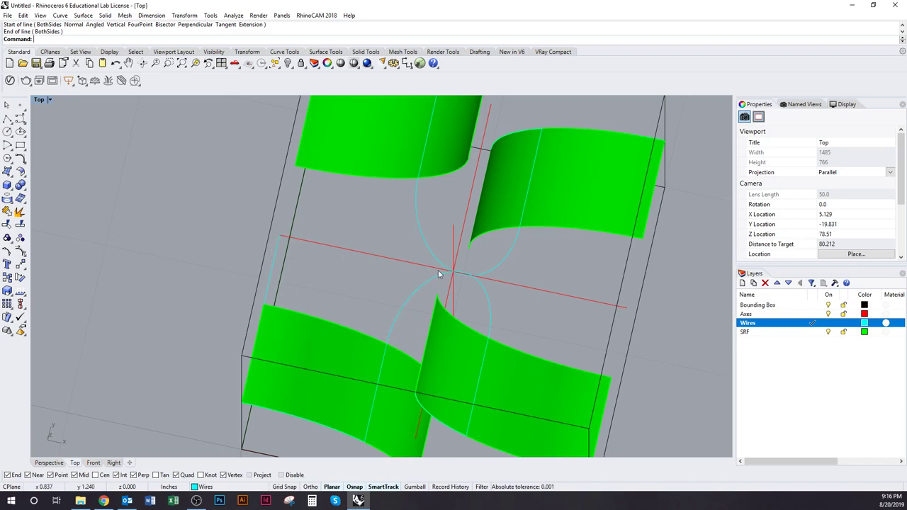
right_click_drag(356, 310, 385, 284, "ctrl+shift")
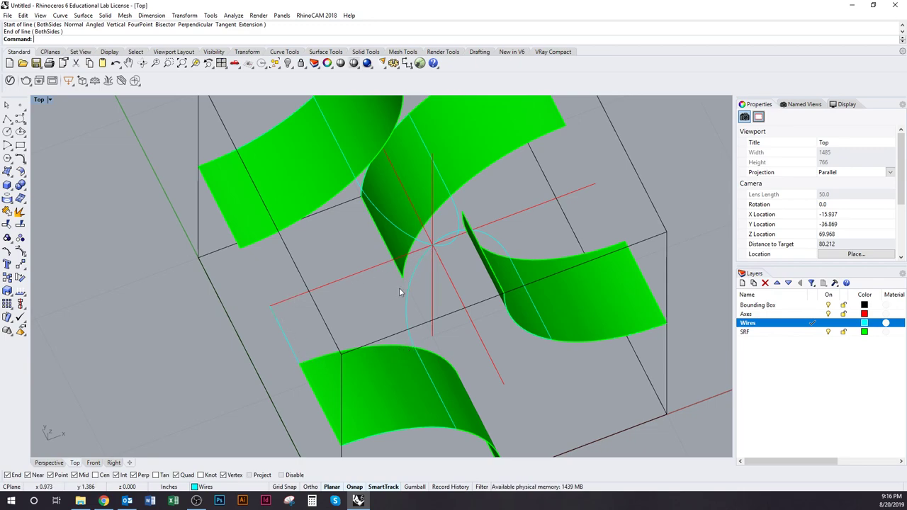
right_click_drag(365, 324, 355, 319, "ctrl+shift")
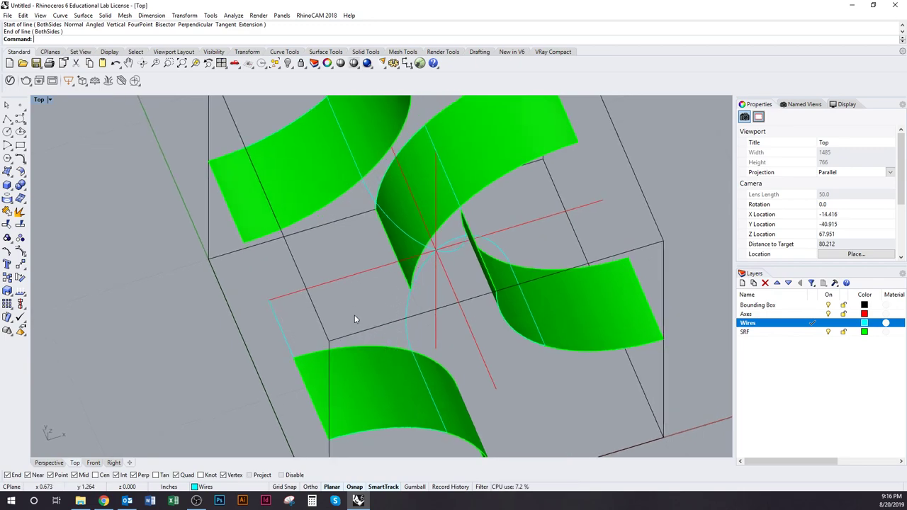
Draw a line on the Wires layer from the end of the red side-to-side axis to the cube's center
left_click(357, 279)
left_click(316, 327)
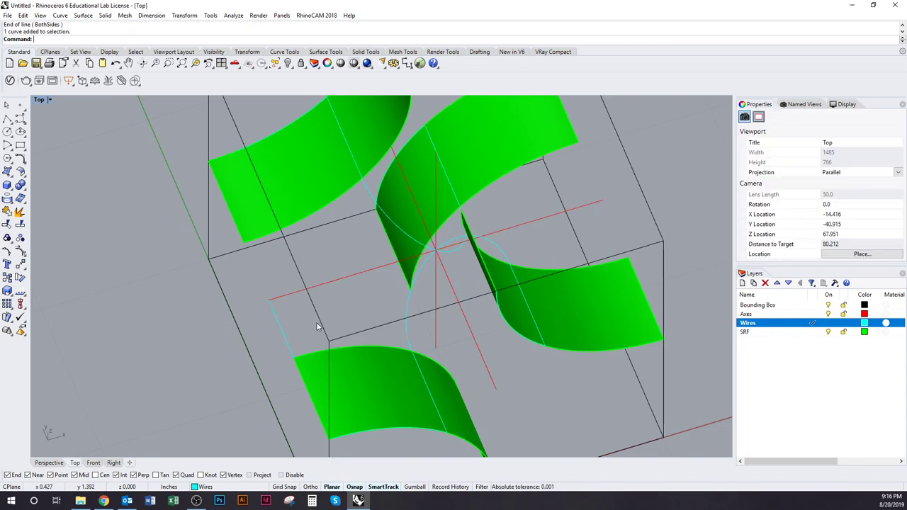
key("Return")
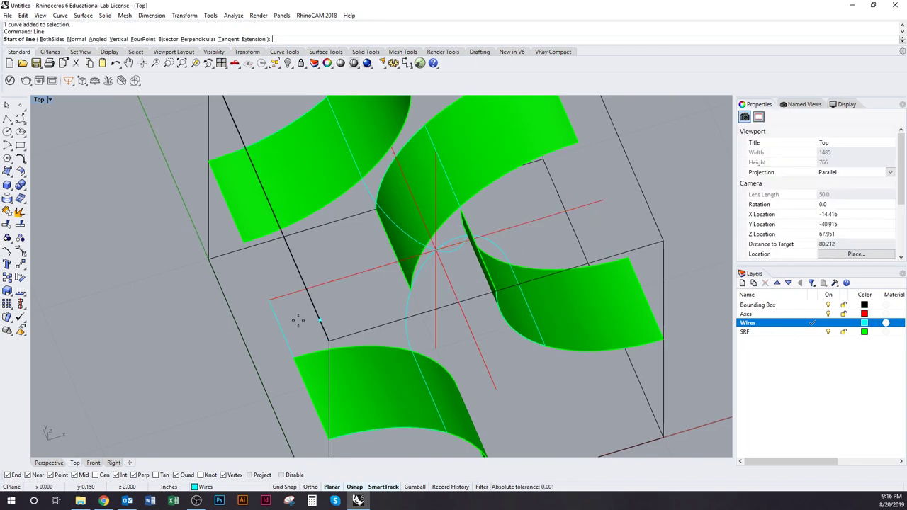
left_click(268, 301)
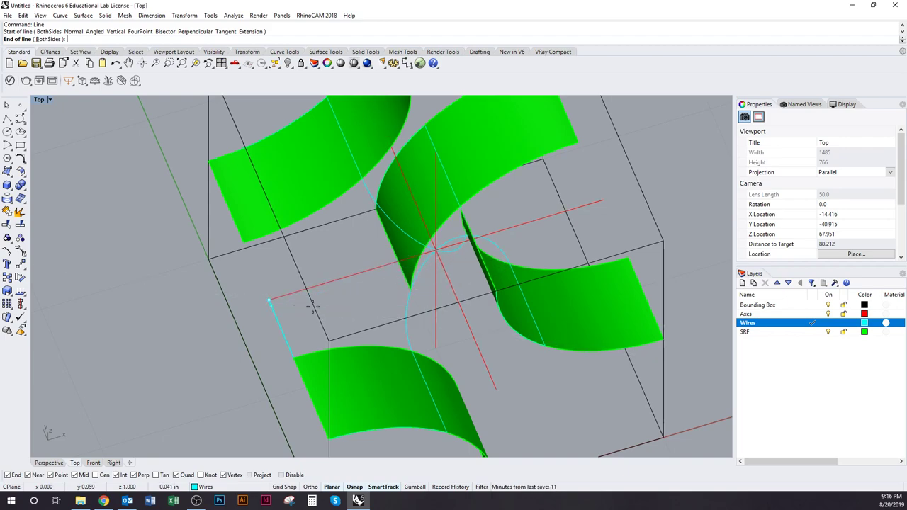
left_click(435, 250)
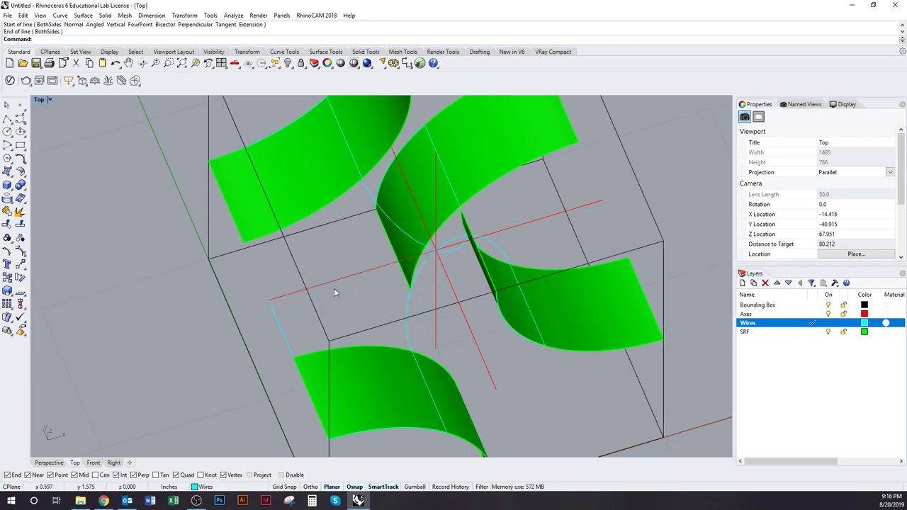
Split the semicircular wire above the lower left front surface at the cube's center, using the crossing wire as the cutter
left_click(410, 337)
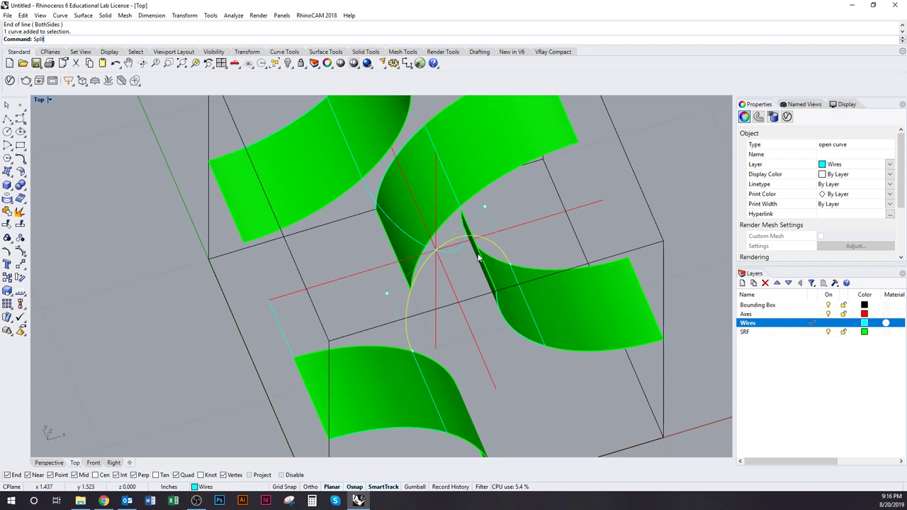
key("Return")
left_click(458, 278)
key("Return")
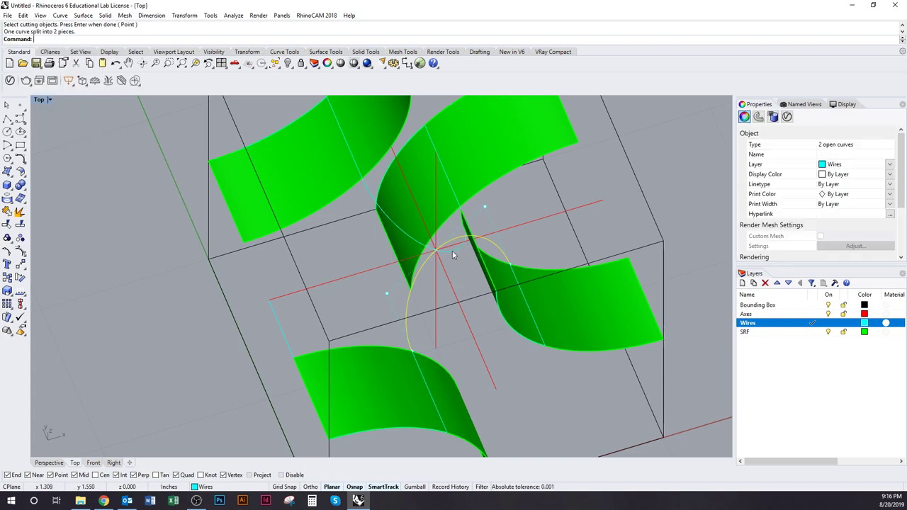
Examine the split half-arc and the two new lines as three sides of the gap beside the lower left front surface
left_click(410, 317)
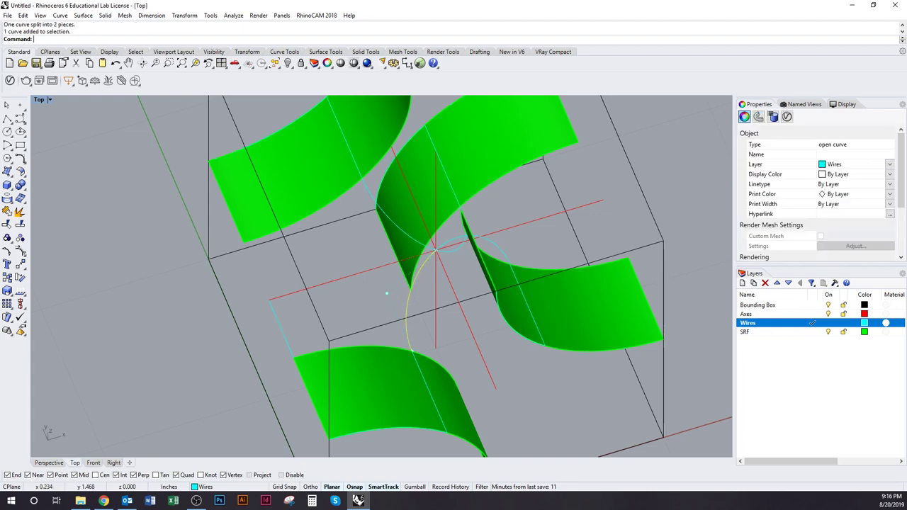
left_click(288, 304)
left_click(315, 325)
left_click(331, 281, "shift")
right_click_drag(403, 326, 382, 336, "ctrl+shift")
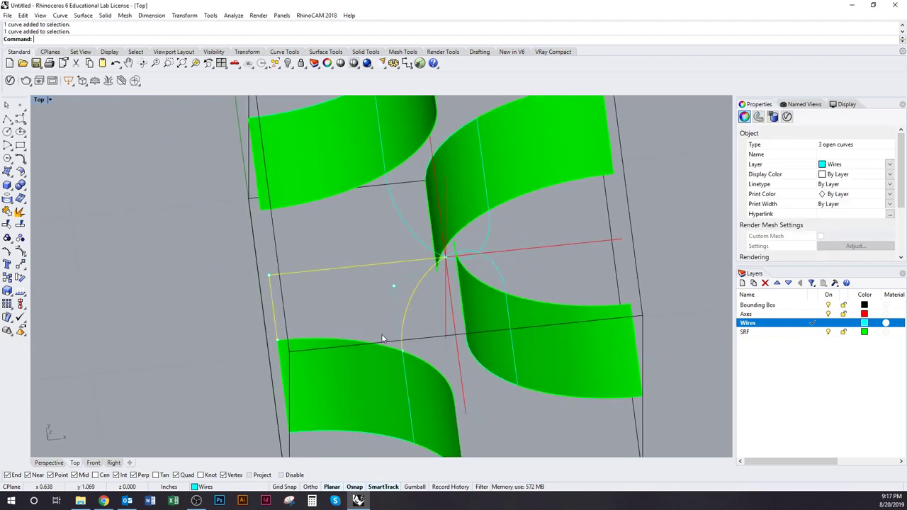
left_click(324, 323)
Duplicate the inner curved edge of the lower left front surface with DupEdge onto the current layer
type("up")
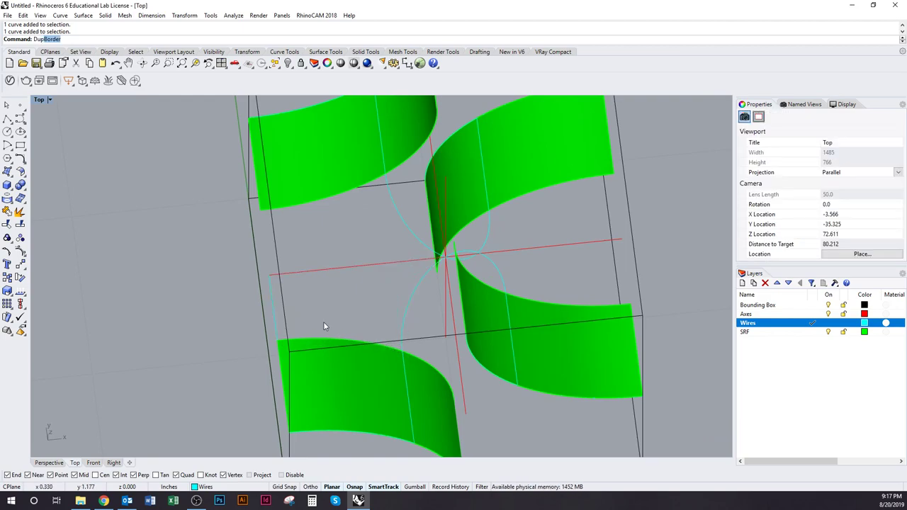
type("Edge")
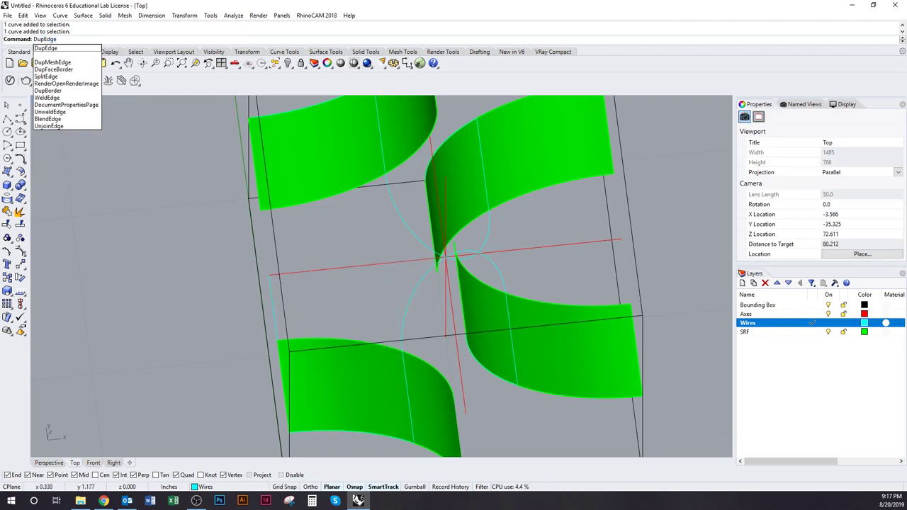
key("Return")
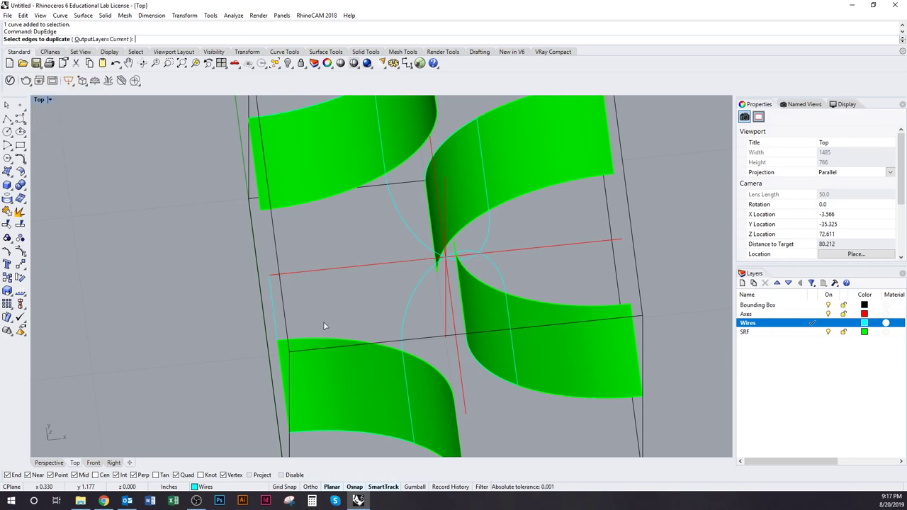
left_click(324, 343)
right_click_drag(346, 411, 420, 384)
key("Return")
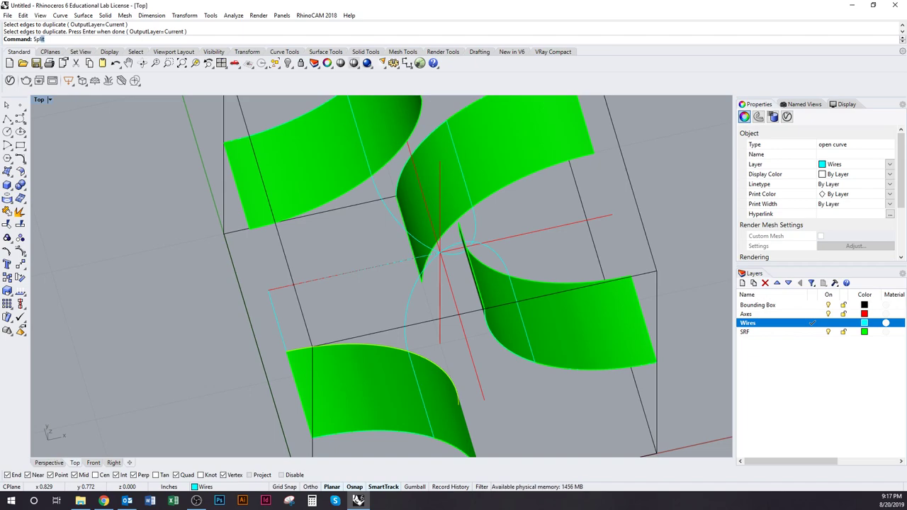
Split the duplicated edge where it meets the half-arc, using the half-arc as the cutting object
key("Return")
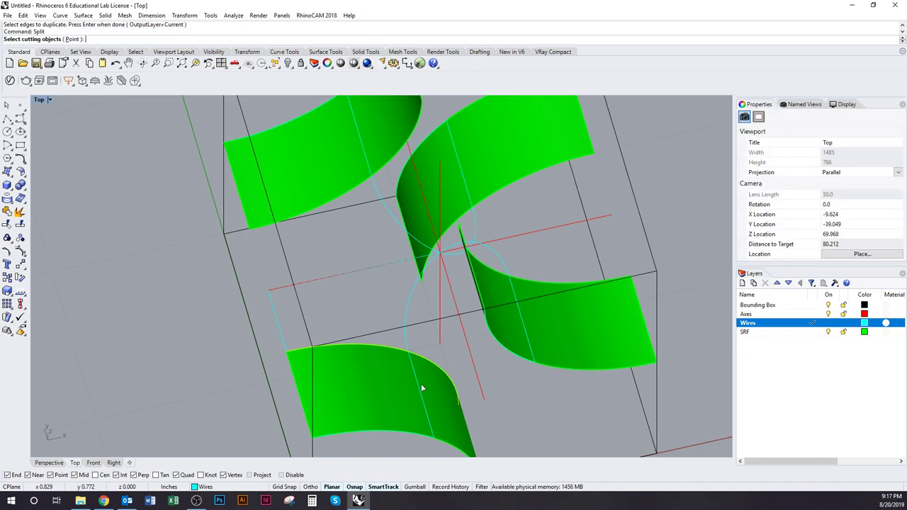
left_click(407, 345)
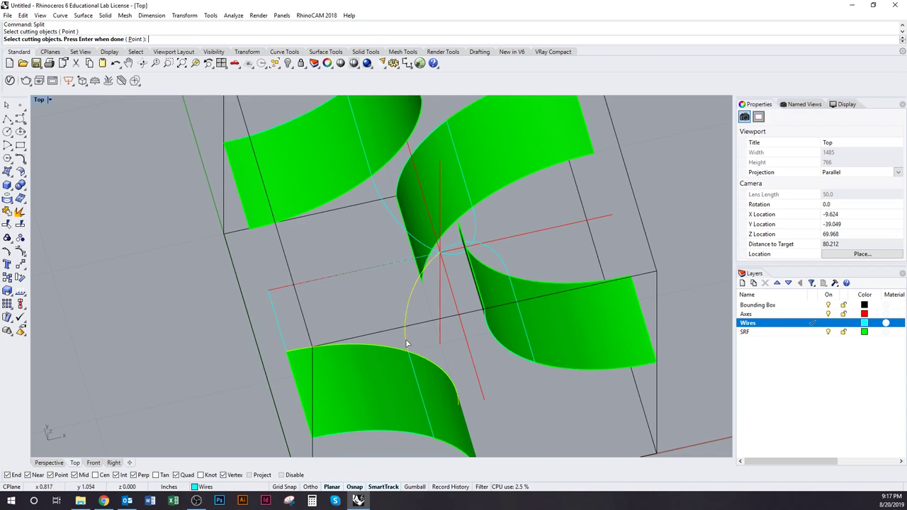
key("Return")
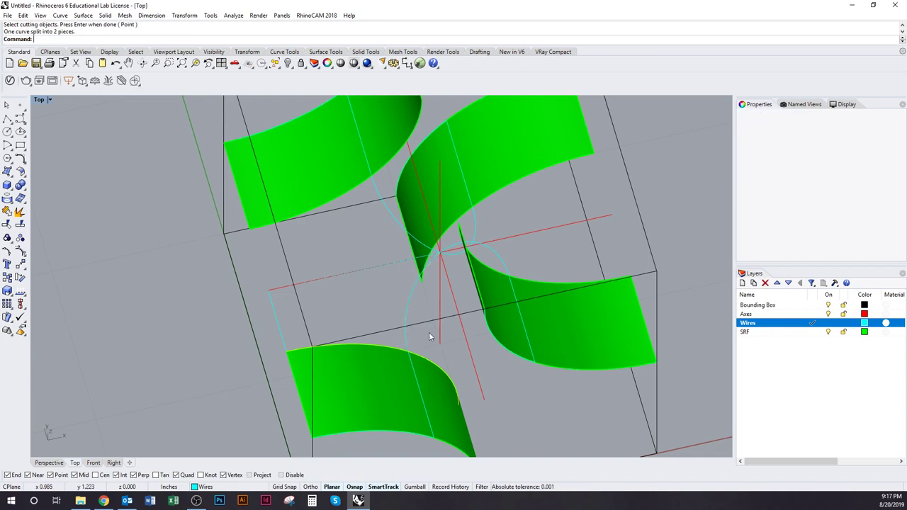
Examine the closed loop of four wires around the gap: the split edge piece, the two lines and the half-arc
left_click(392, 349)
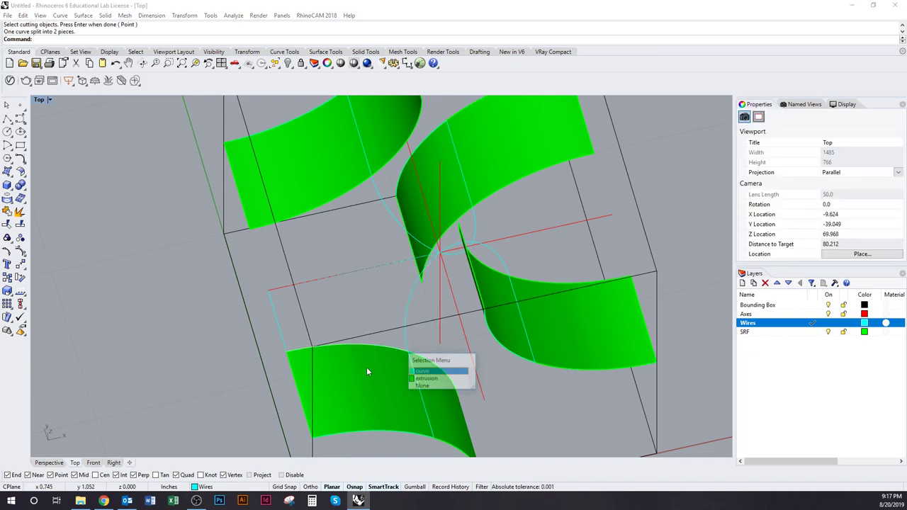
key("Return")
left_click(285, 336, "shift")
left_click(287, 288, "shift")
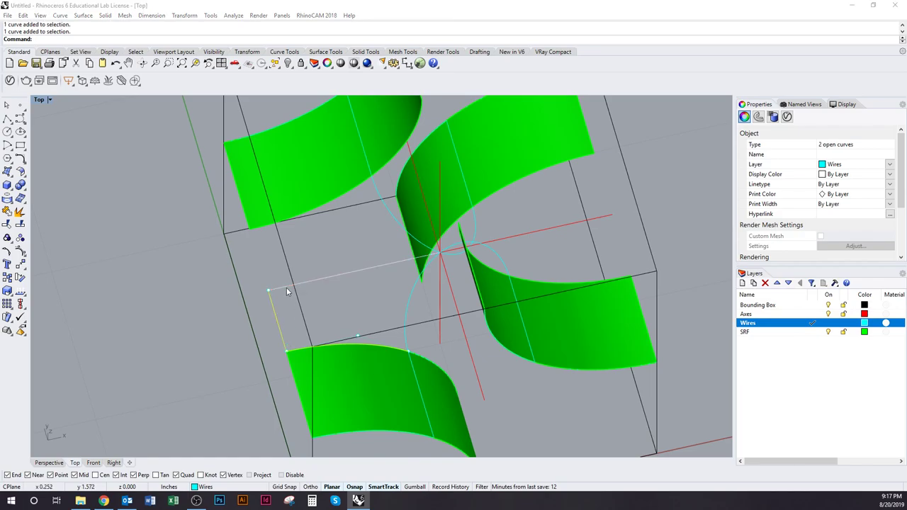
key("Return")
left_click(414, 295, "shift")
right_click_drag(411, 321, 461, 330, "ctrl+shift")
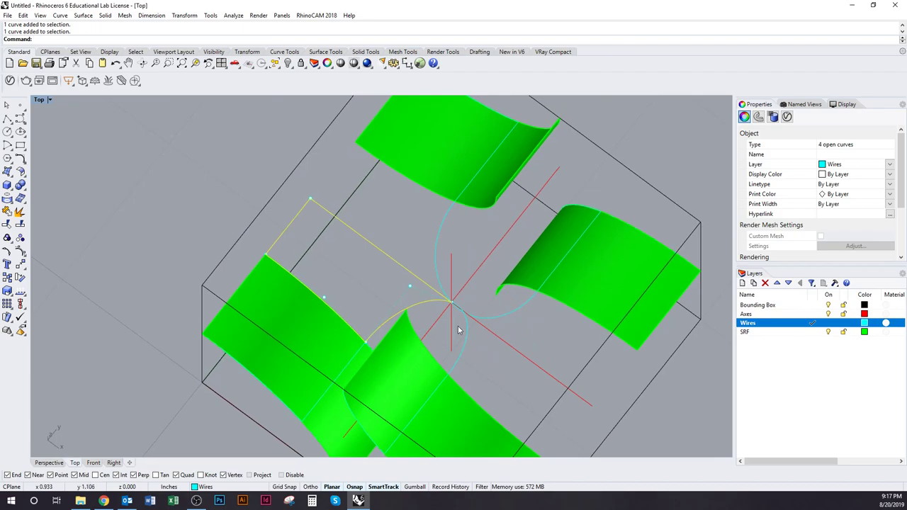
right_click_drag(406, 340, 472, 362)
key("Escape")
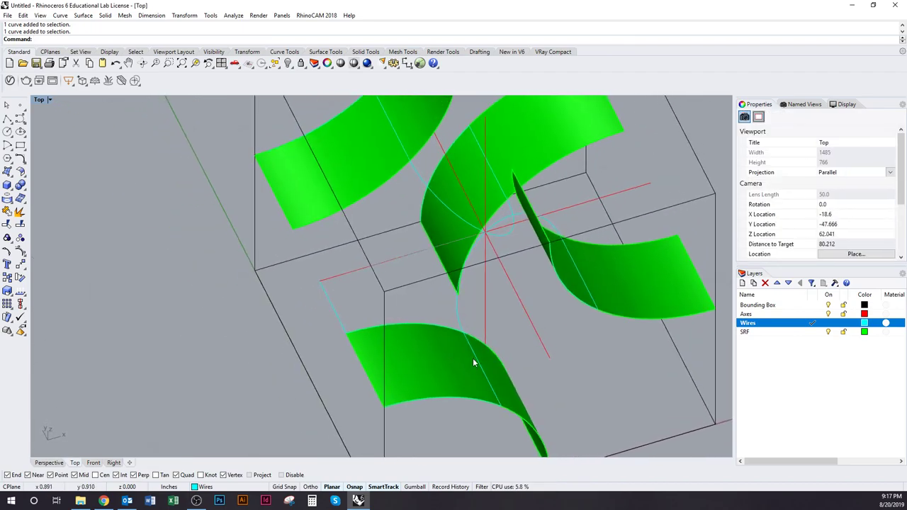
left_click(464, 330)
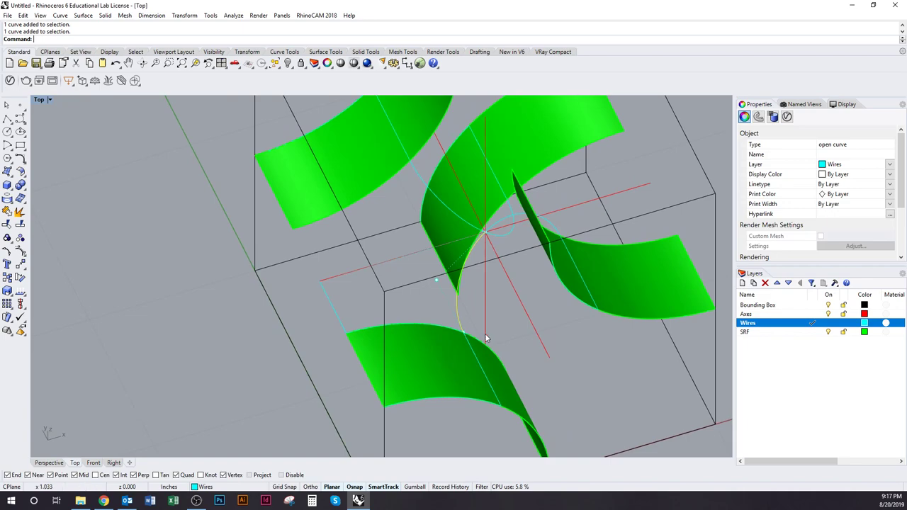
left_click(422, 316)
Start a Sweep2 with the short line at the cube's side and the opposite half-arc as the two rails
type("sweep")
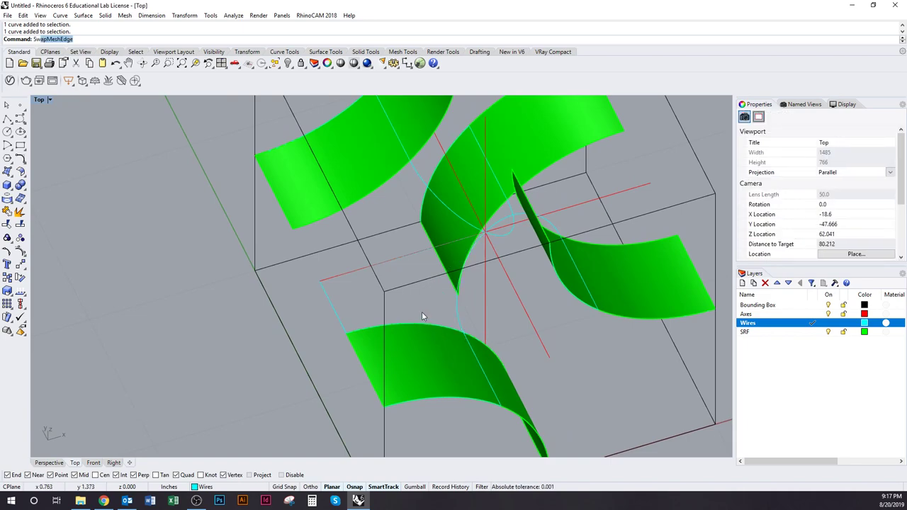
type("2")
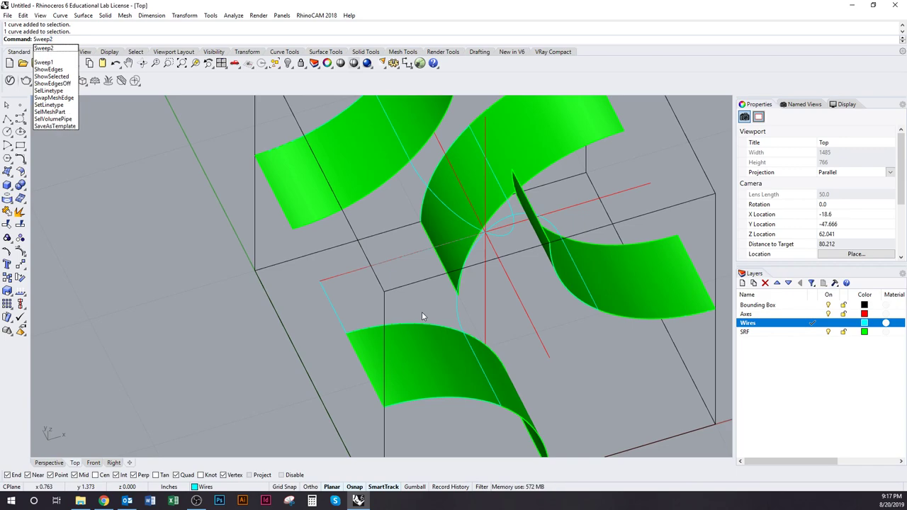
key("Return")
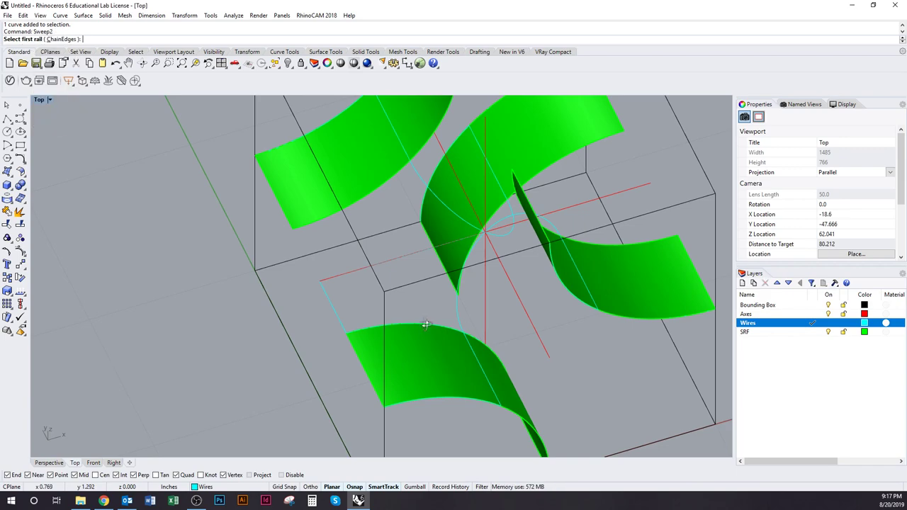
right_click_drag(422, 316, 437, 298)
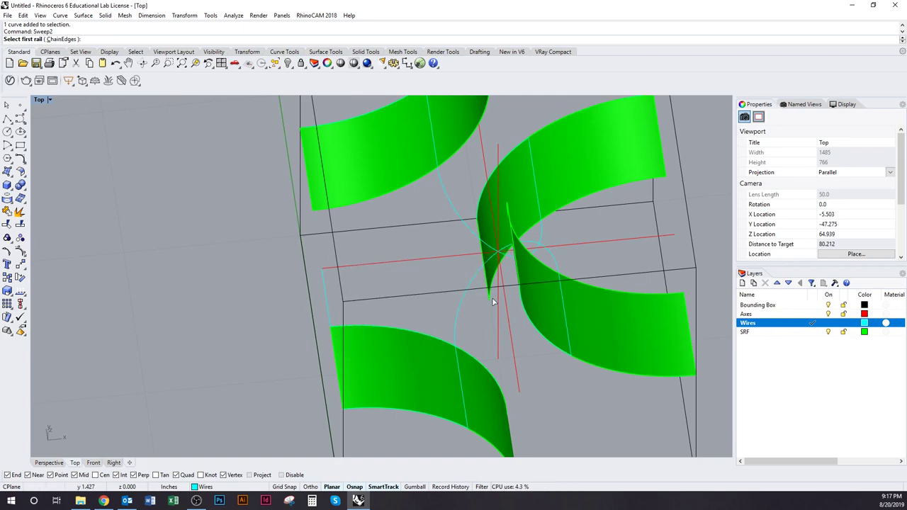
right_click_drag(549, 283, 476, 310)
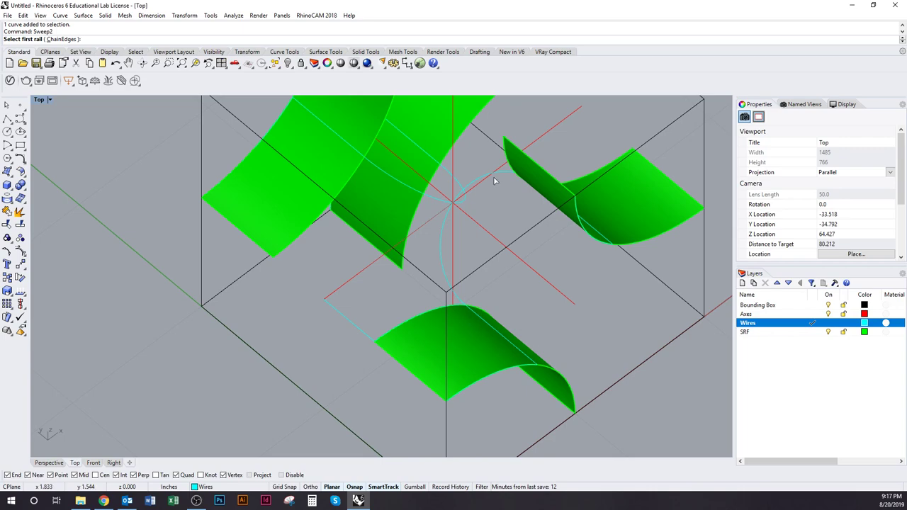
right_click_drag(485, 357, 454, 344)
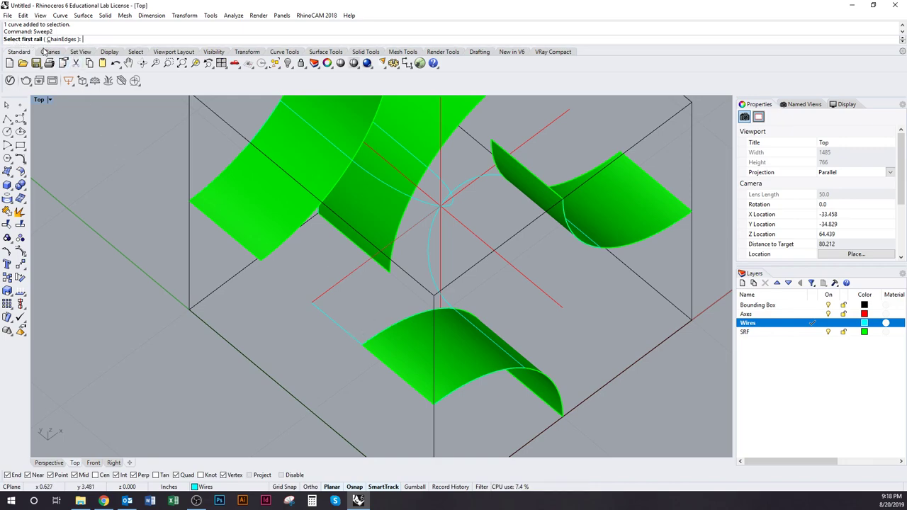
left_click(348, 340)
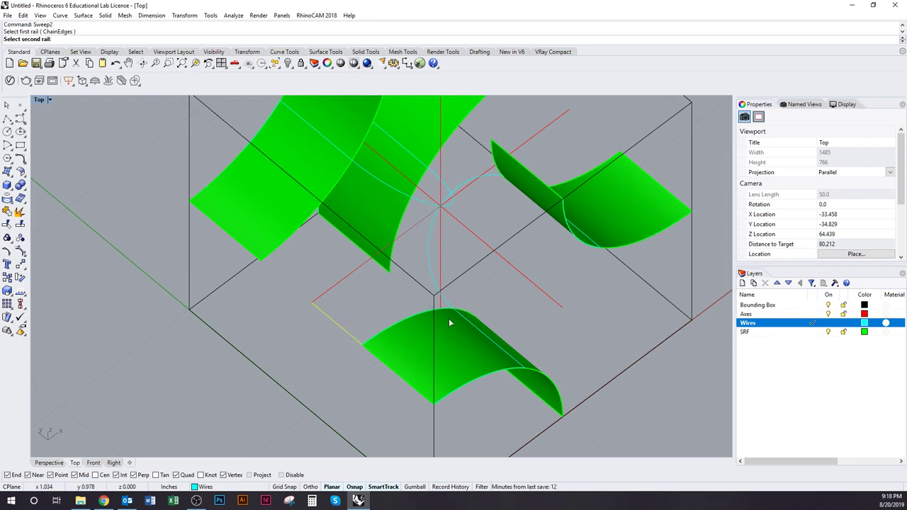
right_click_drag(450, 275, 449, 233)
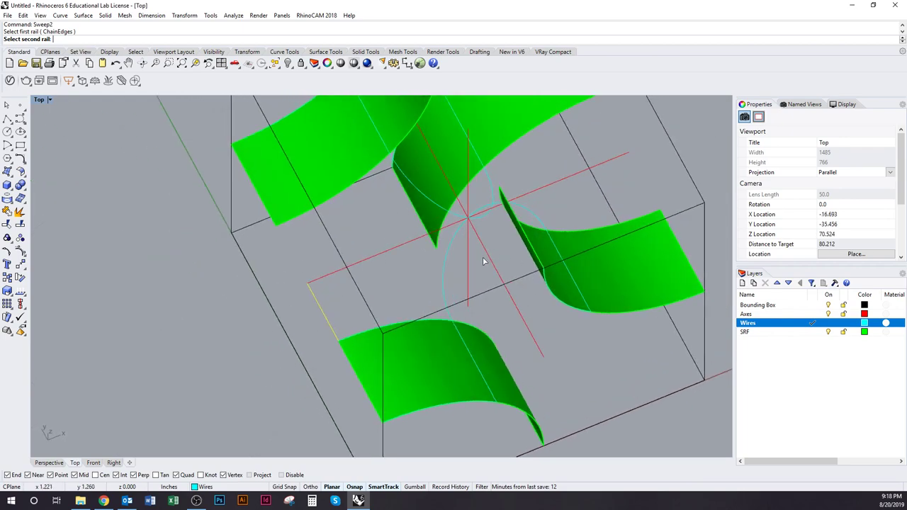
right_click_drag(456, 328, 455, 308, "ctrl+shift")
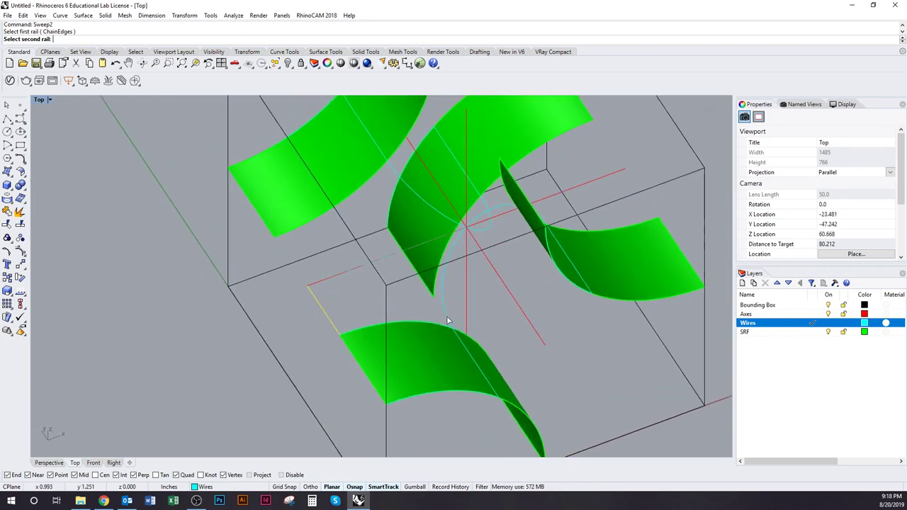
left_click(448, 320)
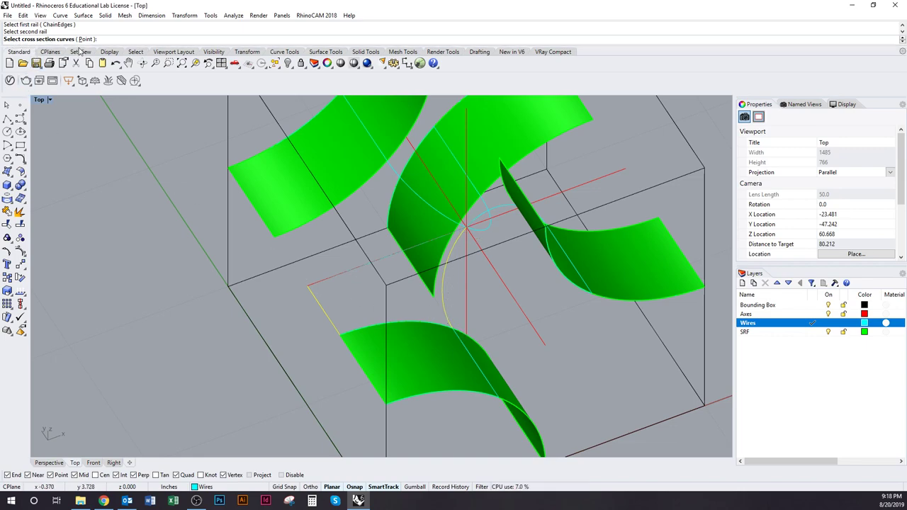
Pick the split edge piece and the cyan line overlapping the red axis as the Sweep2 cross sections
left_click(358, 334)
left_click(397, 355)
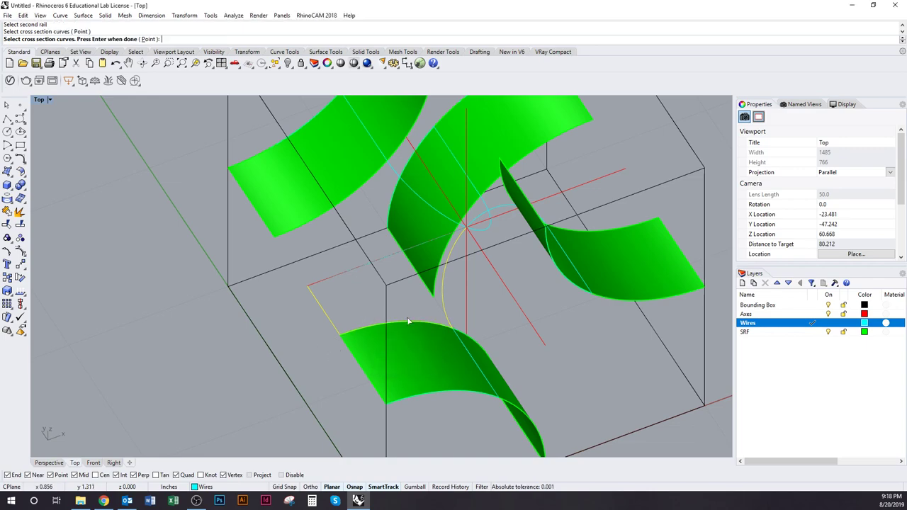
right_click_drag(348, 316, 377, 331, "ctrl+shift")
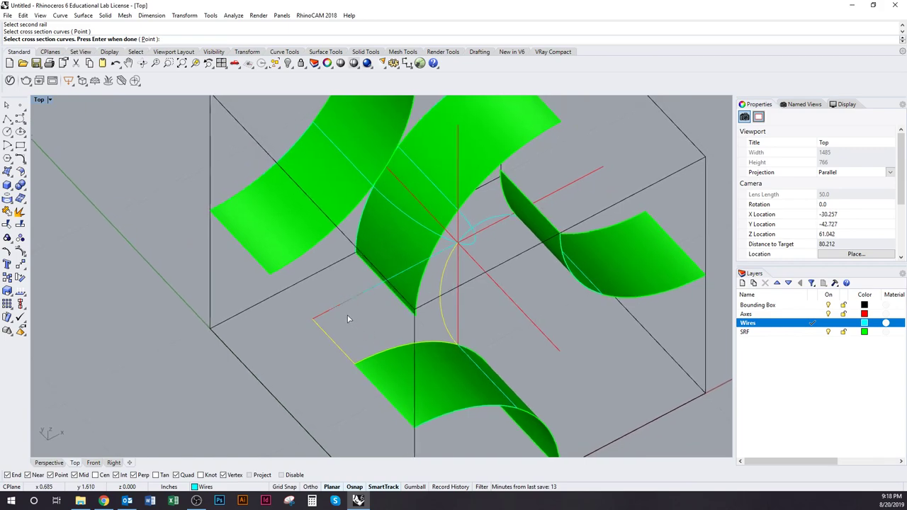
left_click(341, 305)
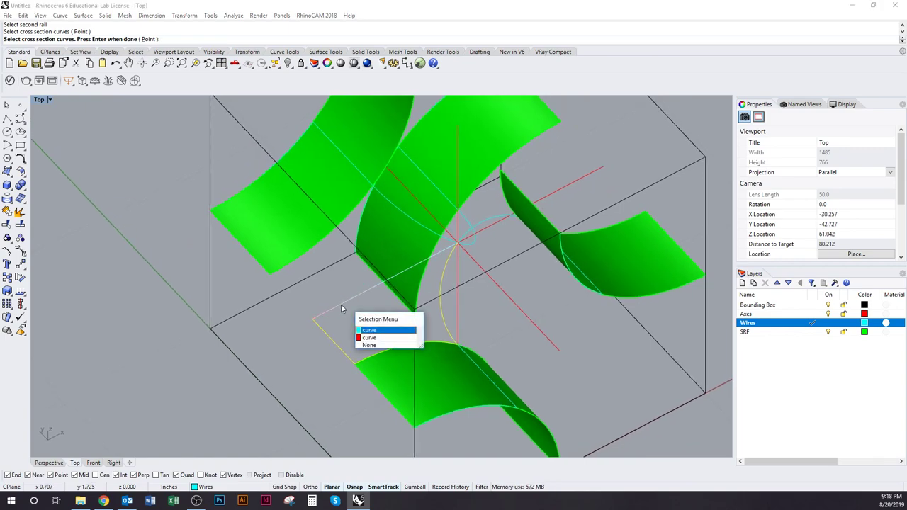
key("Return")
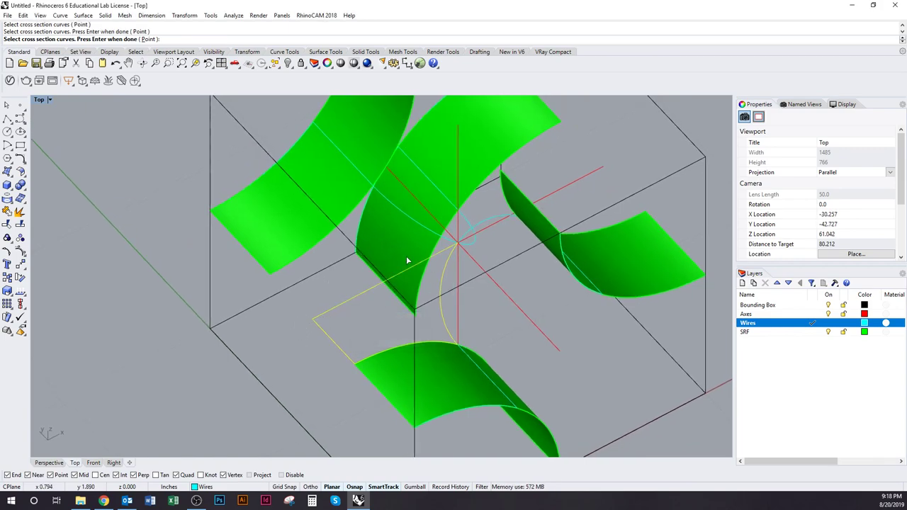
right_click_drag(388, 325, 401, 294, "ctrl+shift")
right_click_drag(409, 340, 416, 325, "ctrl+shift")
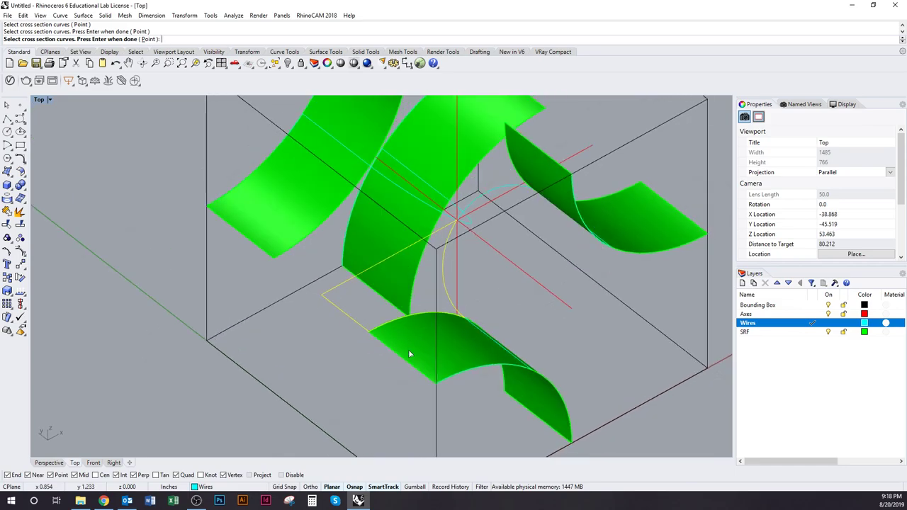
Create the two-rail sweep across the gap with the cross sections left unchanged
key("Return")
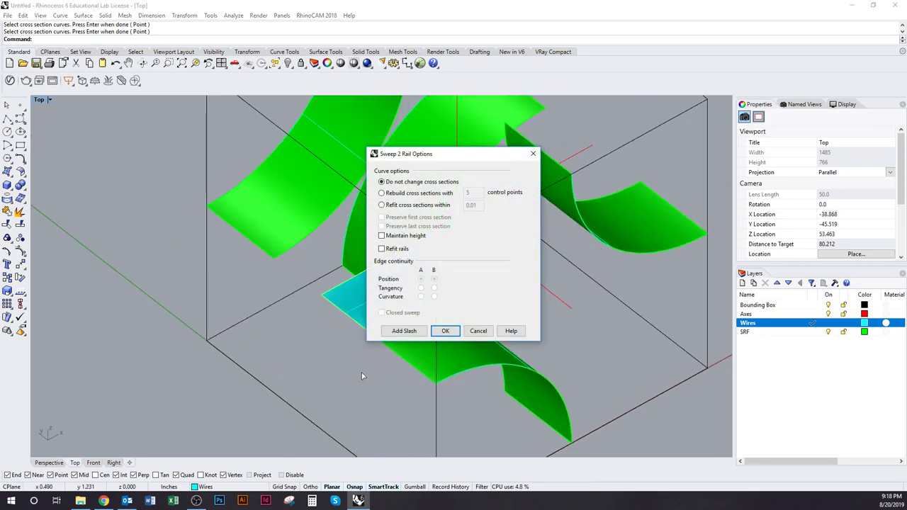
right_click_drag(263, 352, 164, 332)
right_click_drag(293, 312, 188, 323)
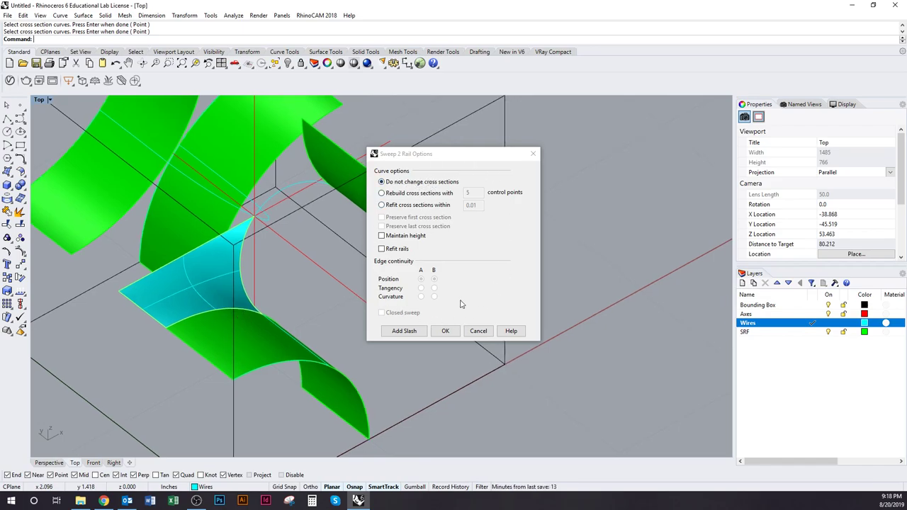
left_click_drag(452, 157, 554, 168)
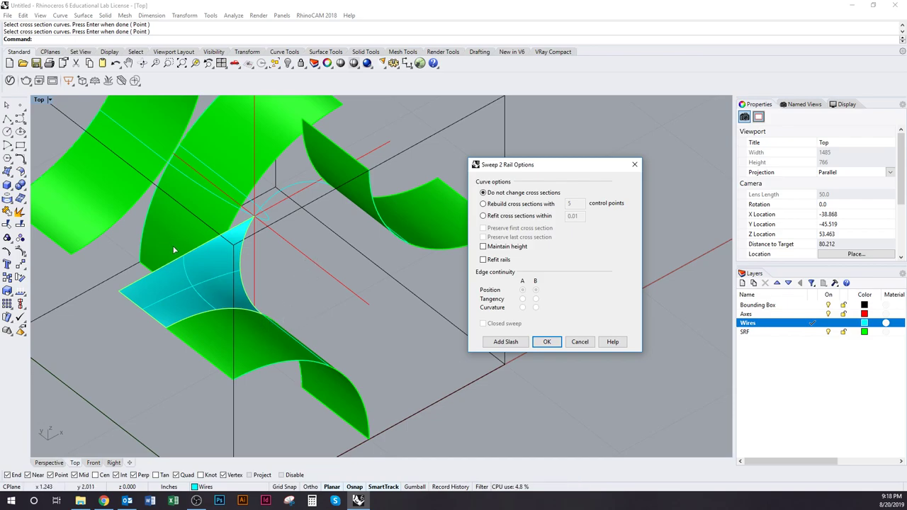
left_click(546, 341)
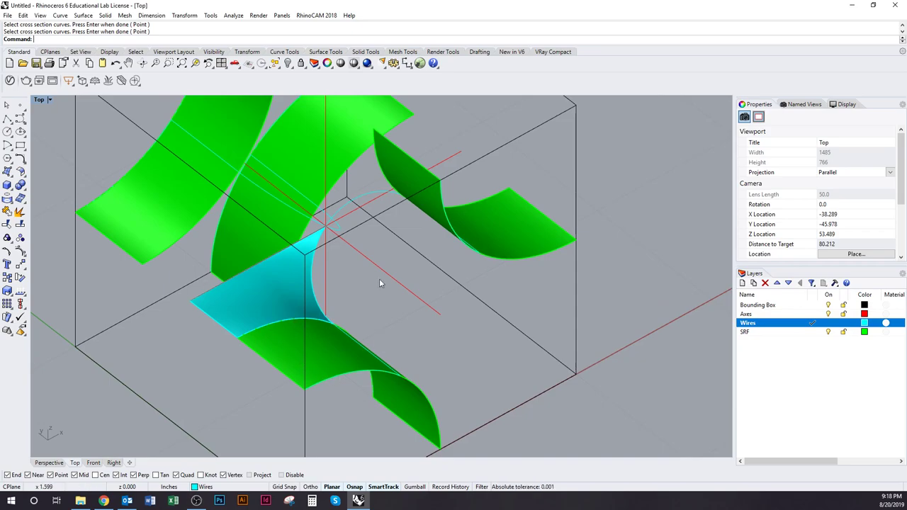
Move the new swept patch from the Wires layer to the SRF layer
mouse_move(334, 314)
right_mouse_down()
mouse_move(345, 356)
mouse_move(326, 307)
mouse_move(313, 319)
mouse_move(335, 312)
right_mouse_up()
left_click(273, 350)
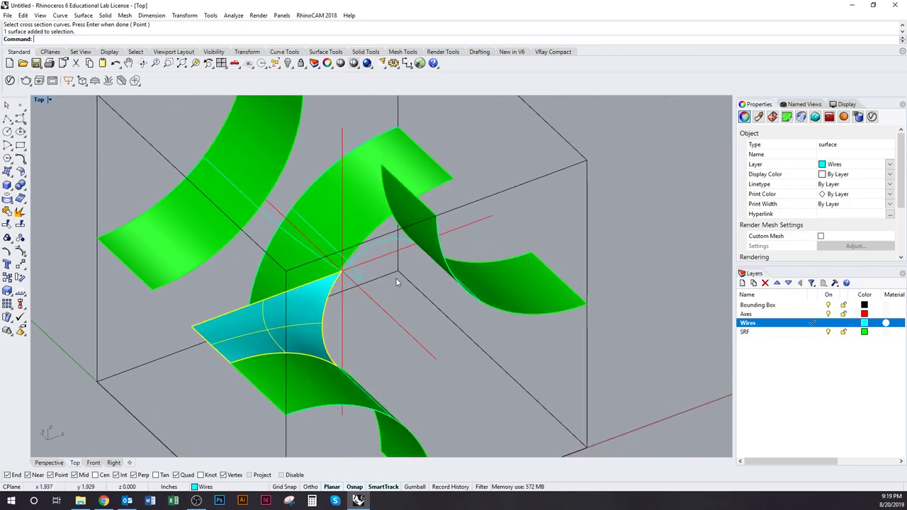
right_click_drag(332, 222, 374, 230, "ctrl+shift")
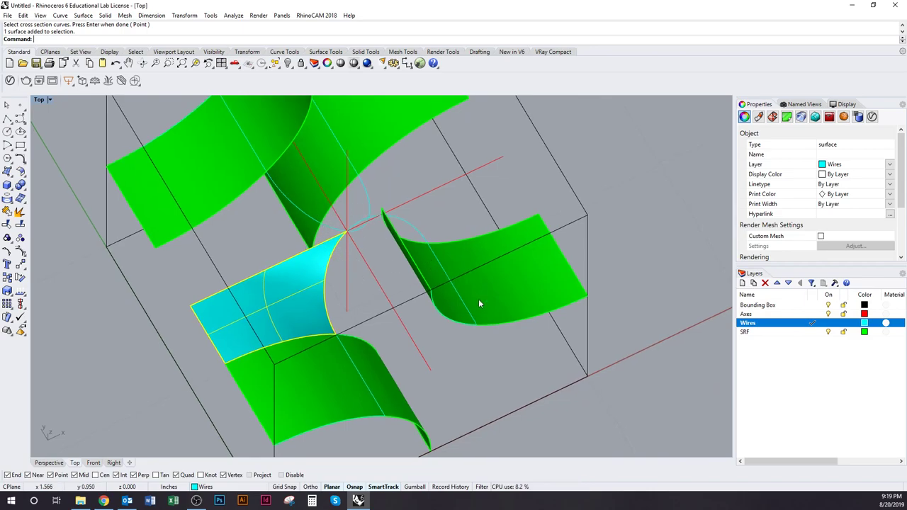
right_click(784, 332)
left_click(815, 290)
right_click_drag(470, 355, 492, 346)
left_click(437, 385)
right_click_drag(436, 384, 455, 358, "ctrl+shift")
Rotate a copy of the swept patch 180 degrees about its straight edge along the axis with Rotate3D, and select both patches
left_click(308, 300)
right_click_drag(346, 358, 391, 369, "ctrl+shift")
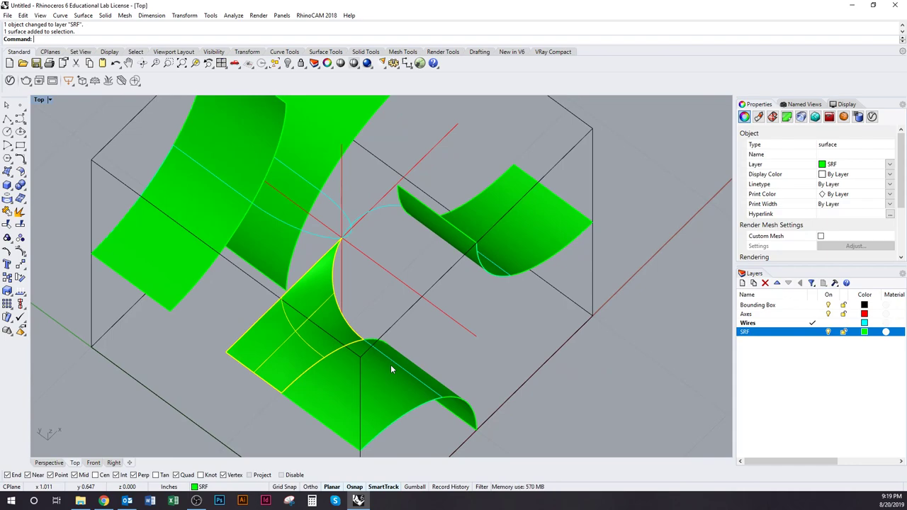
type("Rotate3D")
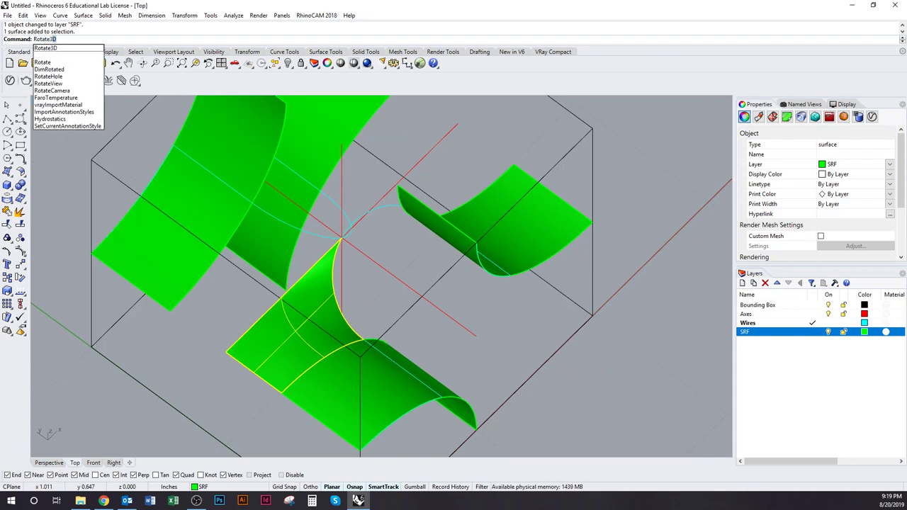
key("Return")
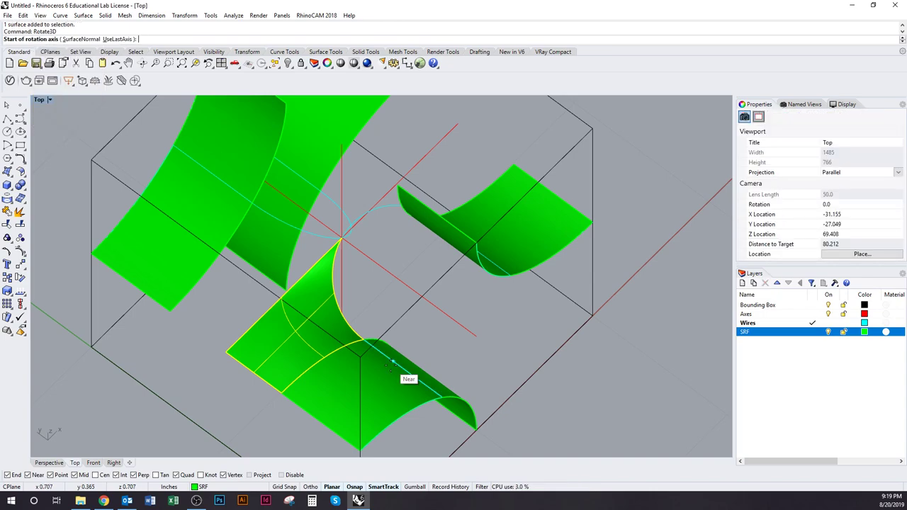
left_click(317, 261)
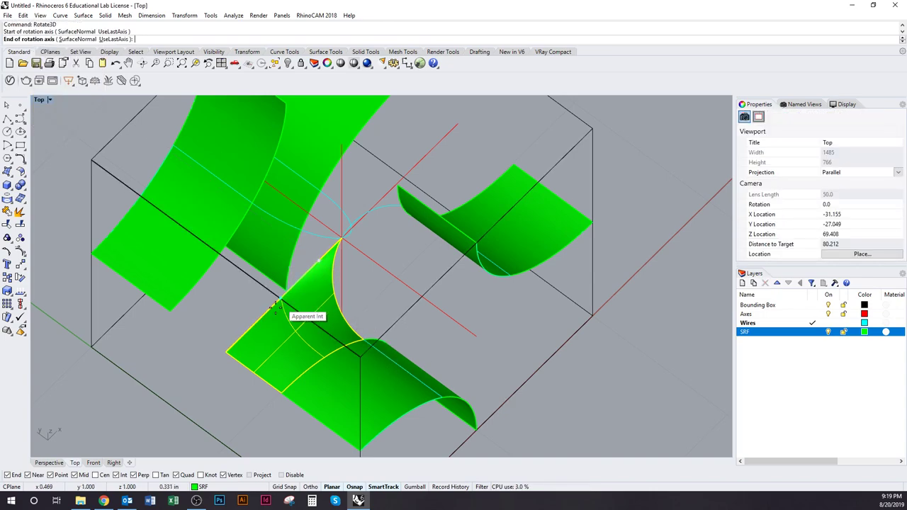
left_click(260, 354)
right_click_drag(302, 365, 307, 333)
key("shift")
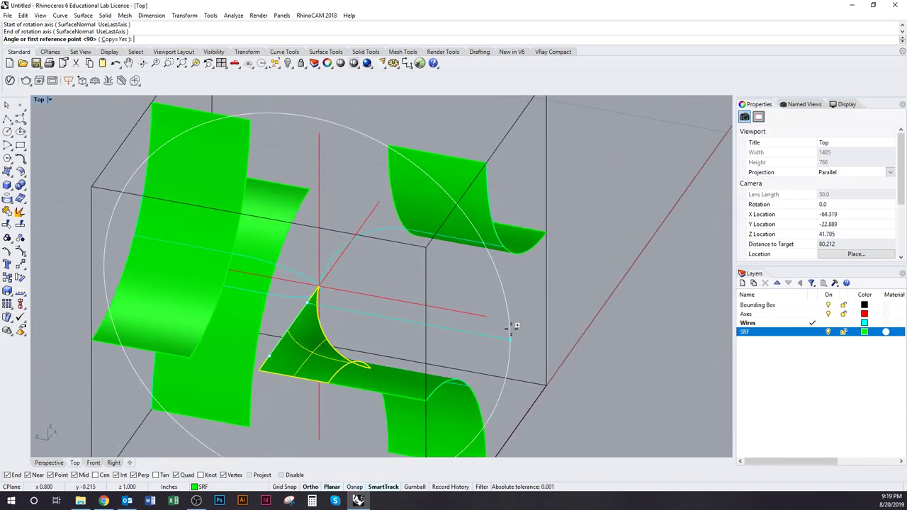
left_click(511, 340)
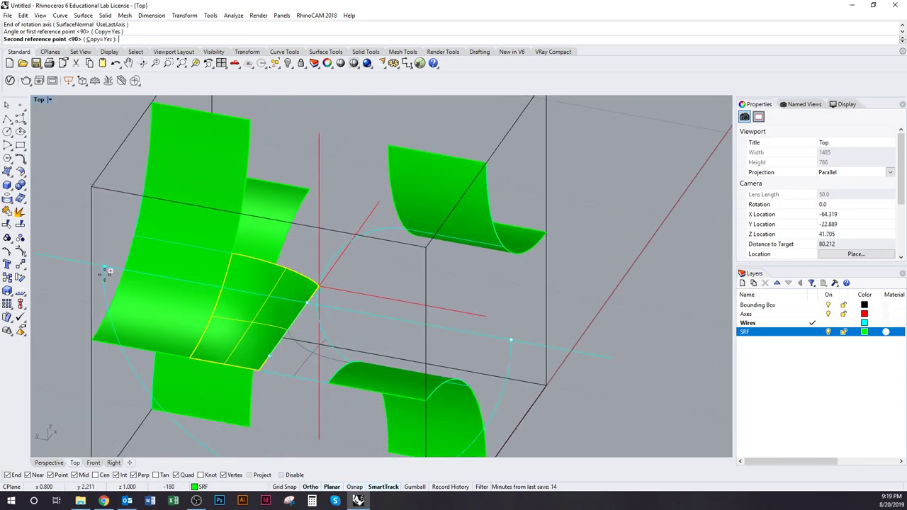
left_click(228, 357)
right_click_drag(336, 345, 286, 321)
left_click(270, 305, "shift")
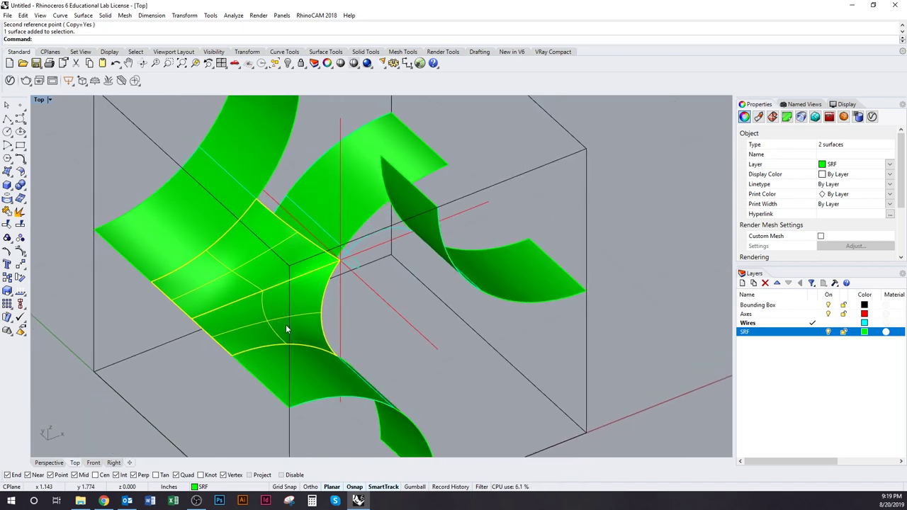
type("Rotate")
key("BackSpace")
key("BackSpace")
key("BackSpace")
key("BackSpace")
key("BackSpace")
key("BackSpace")
type("Miro")
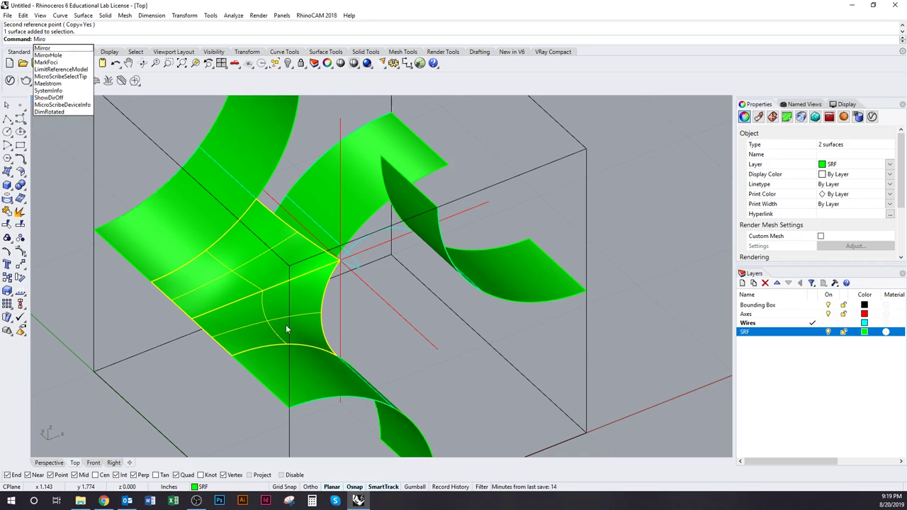
key("BackSpace")
type("roe")
key("Return")
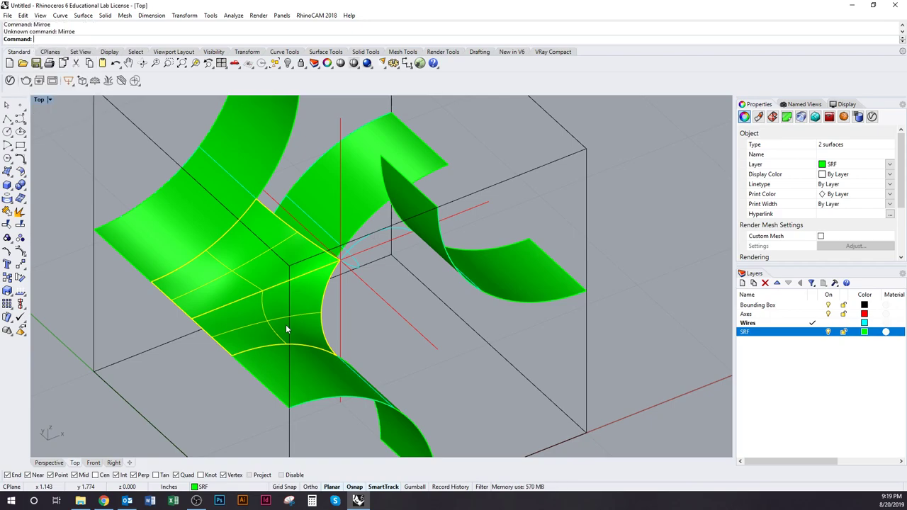
type("Morror")
key("Return")
Mirror copies of both patches across a 3Point plane defined by three points on the lower patch's half-arc edge
type("Mi")
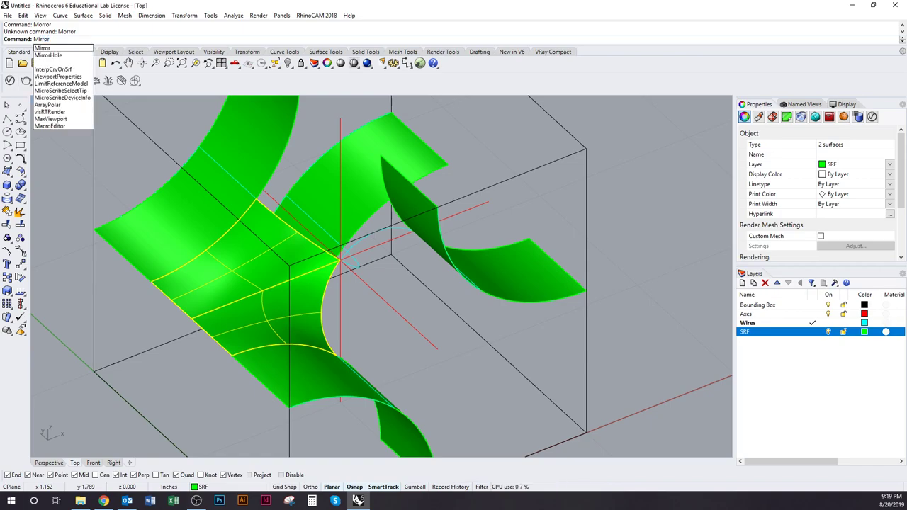
key("Return")
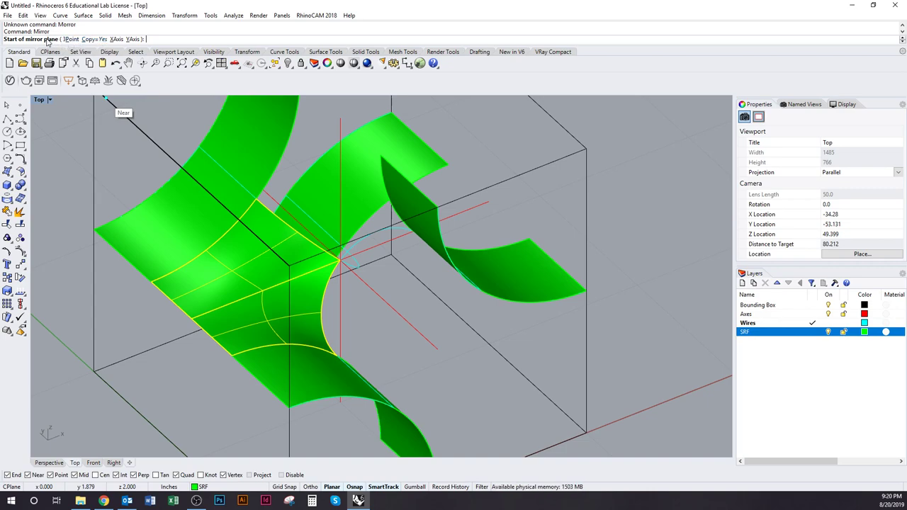
left_click(71, 41)
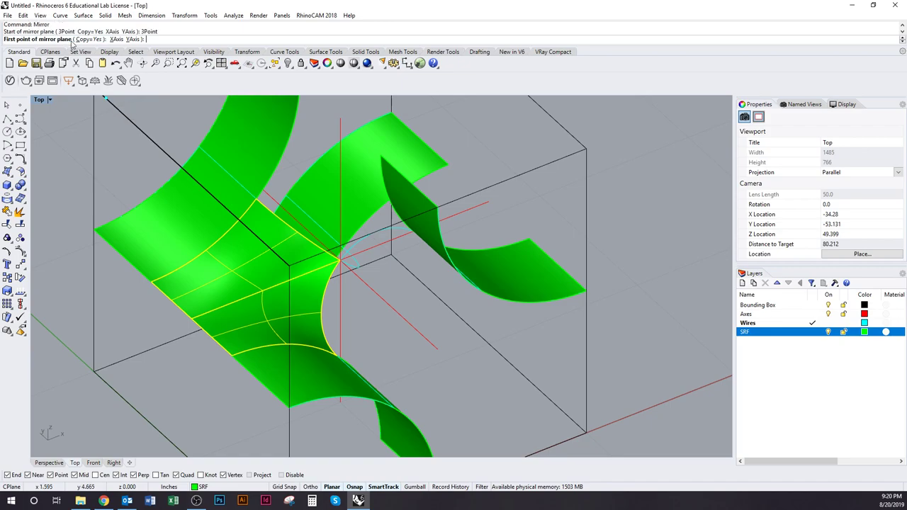
right_click_drag(417, 332, 361, 320)
scroll(360, 320, "up", 2)
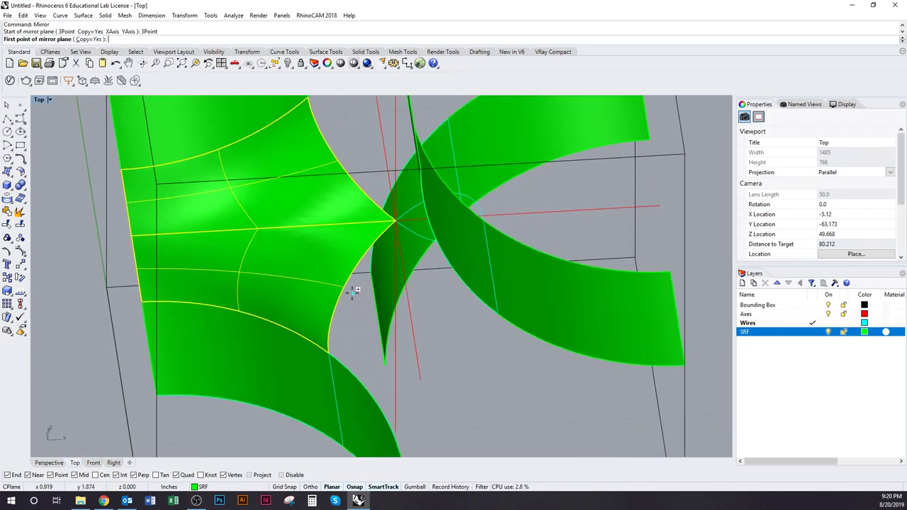
left_click(333, 333)
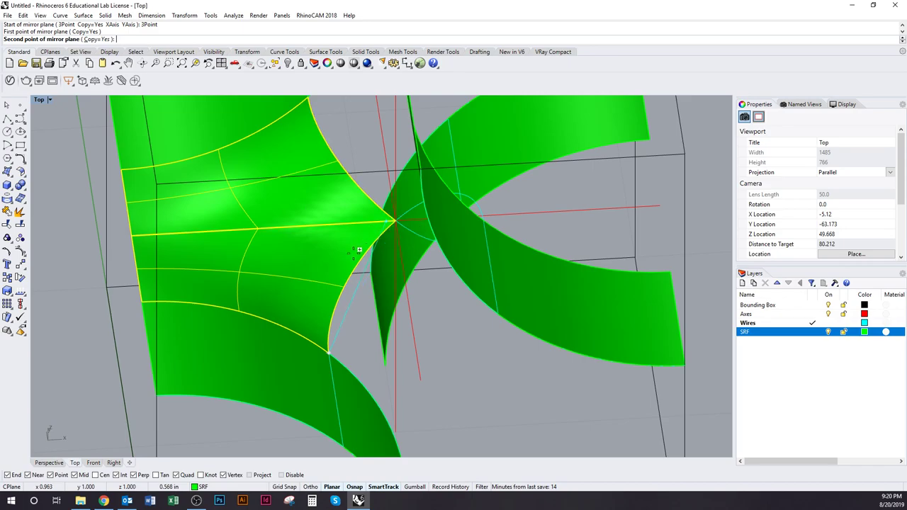
left_click(343, 302)
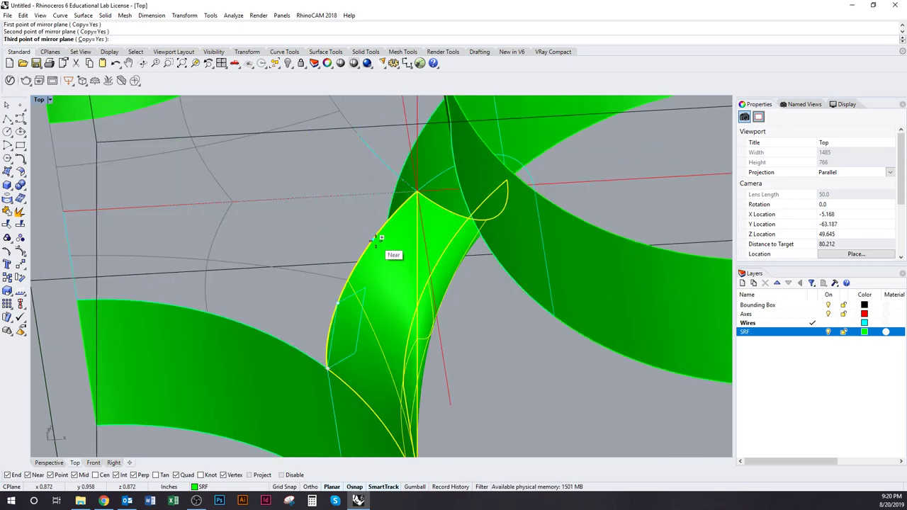
left_click(375, 240)
scroll(409, 277, "down", 5)
right_click_drag(409, 277, 395, 299, "ctrl+shift")
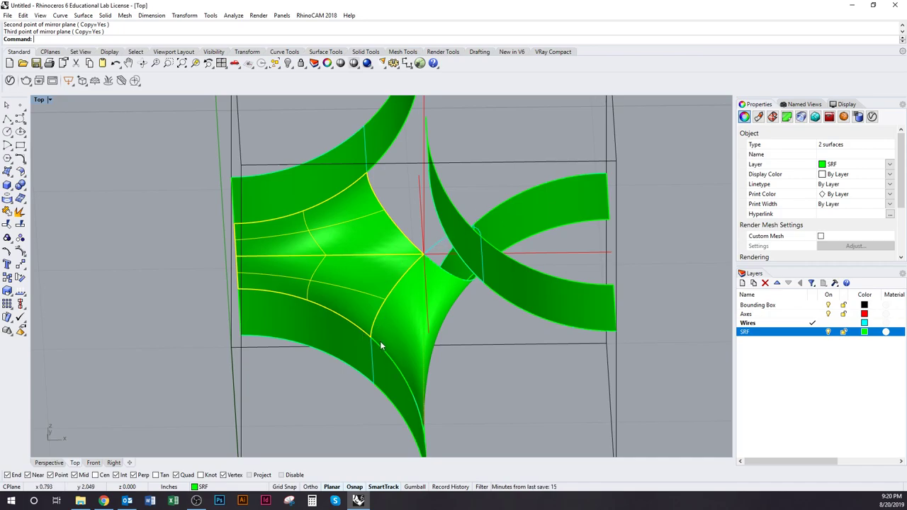
Add the two mirrored patches to the selection and rotate copies of all four 180 degrees about the horizontal red axis with Rotate3D
right_click_drag(464, 354, 437, 365, "ctrl+shift")
left_click(436, 366, "shift")
left_click(504, 380, "shift")
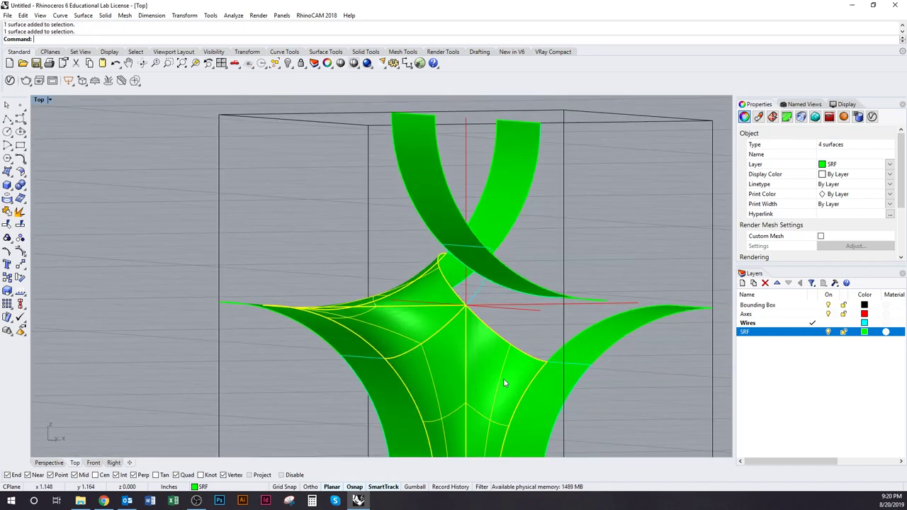
right_click_drag(507, 293, 475, 346)
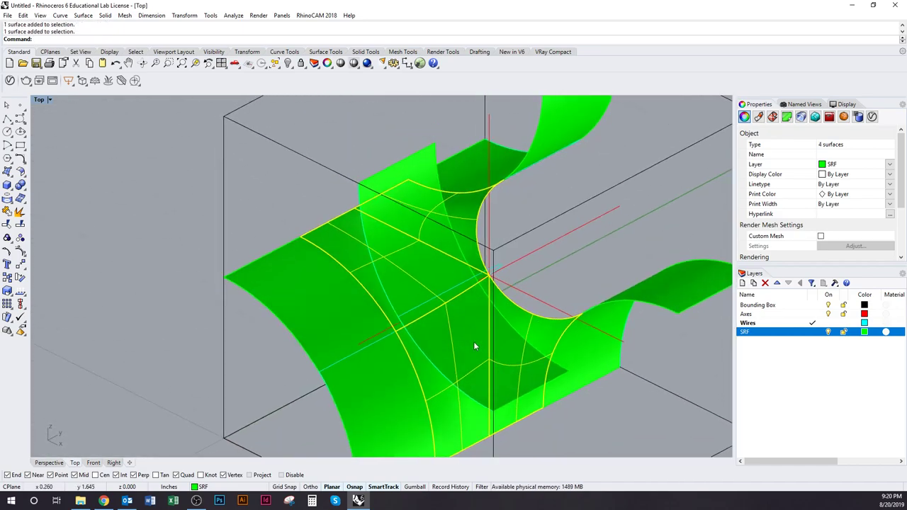
type("Rotate3D")
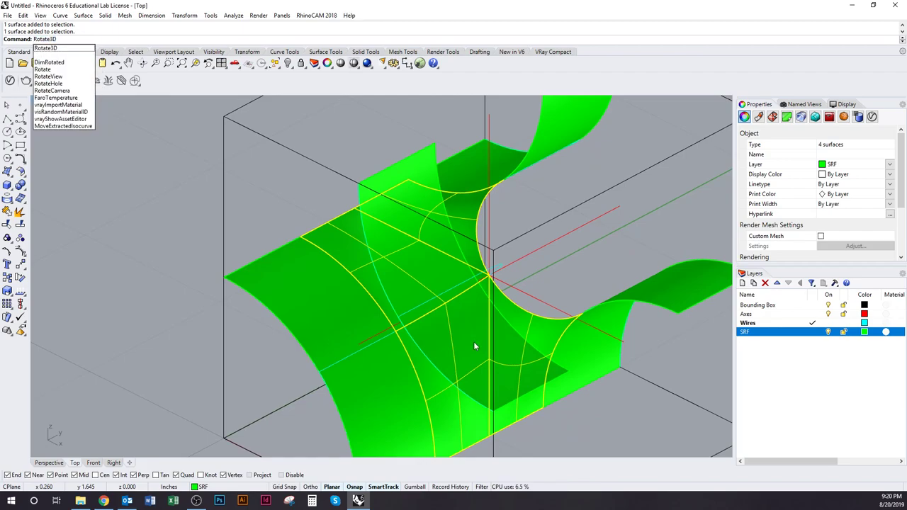
key("Return")
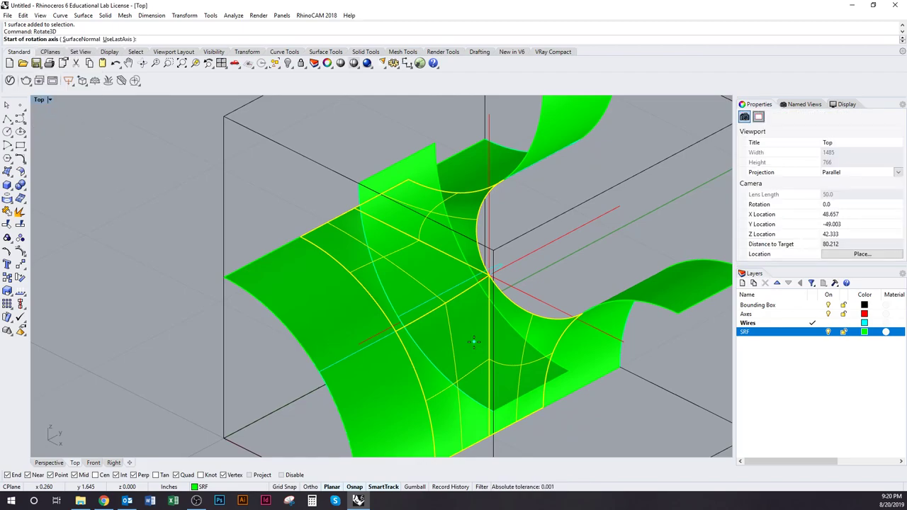
left_click(618, 211)
left_click(549, 245)
right_click_drag(545, 330, 575, 291)
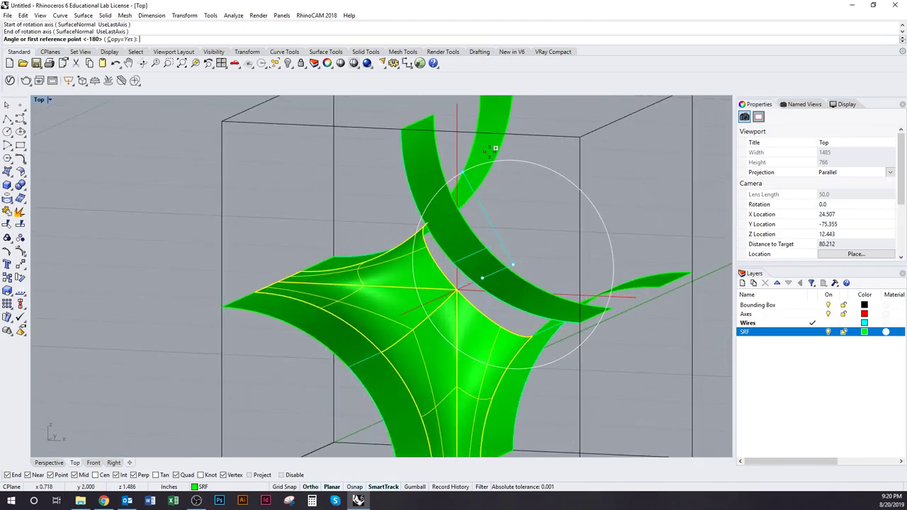
left_click(517, 234)
left_click(514, 401)
left_click(644, 399)
Examine the green surface from several sides for continuity between the swept patches and the outer surfaces
right_click_drag(535, 403, 604, 334)
scroll(511, 378, "down", 2)
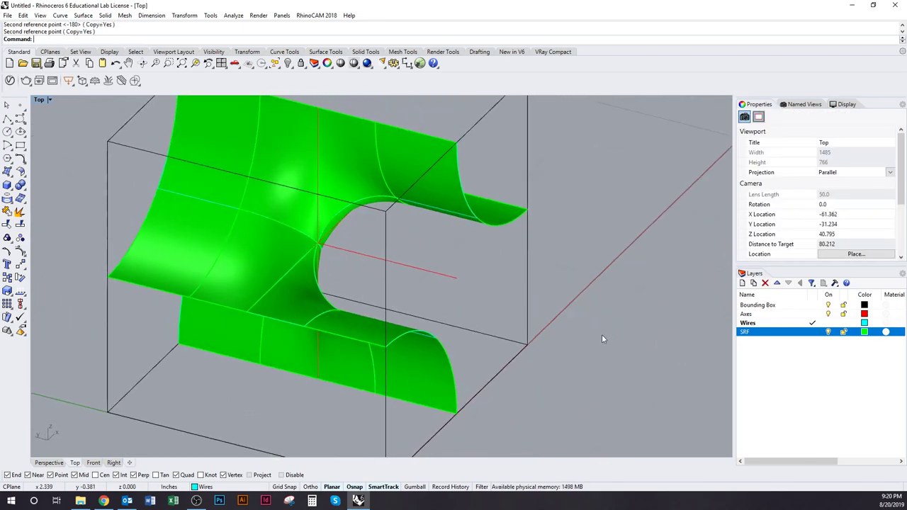
right_click_drag(394, 269, 300, 196)
right_click_drag(338, 249, 395, 194)
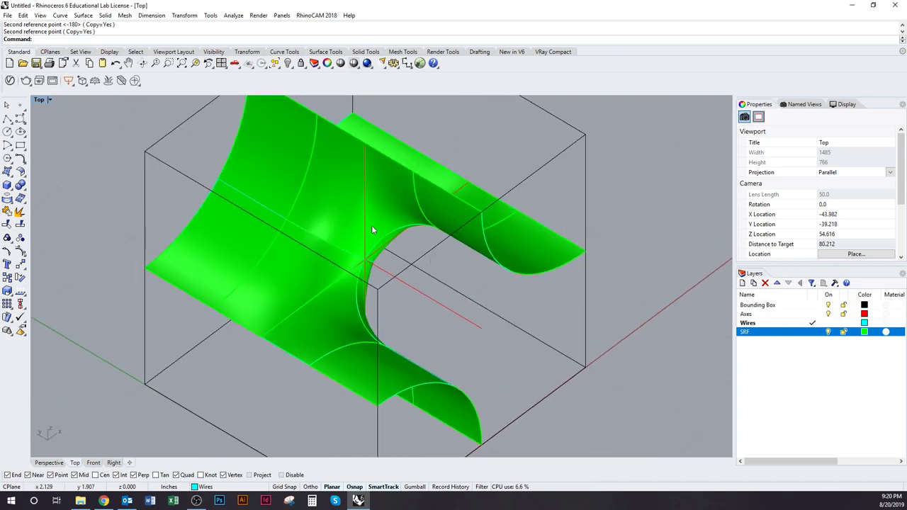
right_click_drag(385, 244, 548, 175)
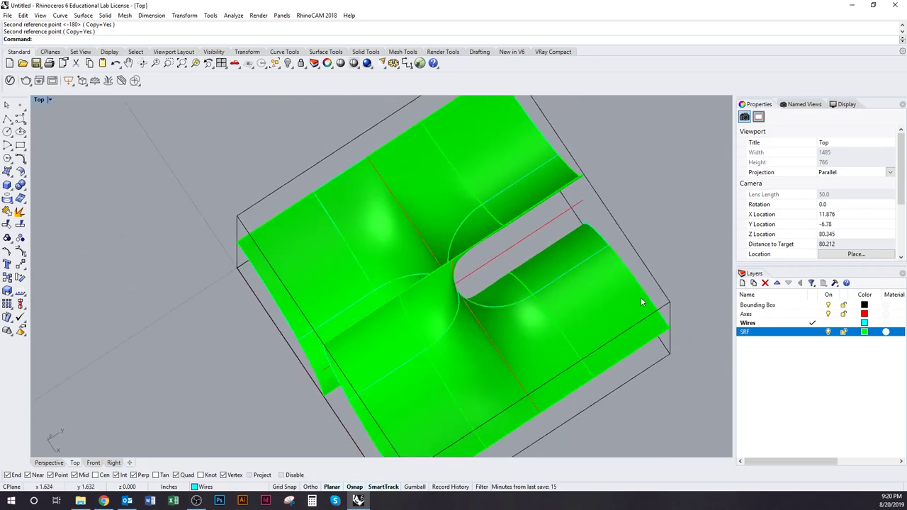
right_click_drag(478, 345, 425, 285)
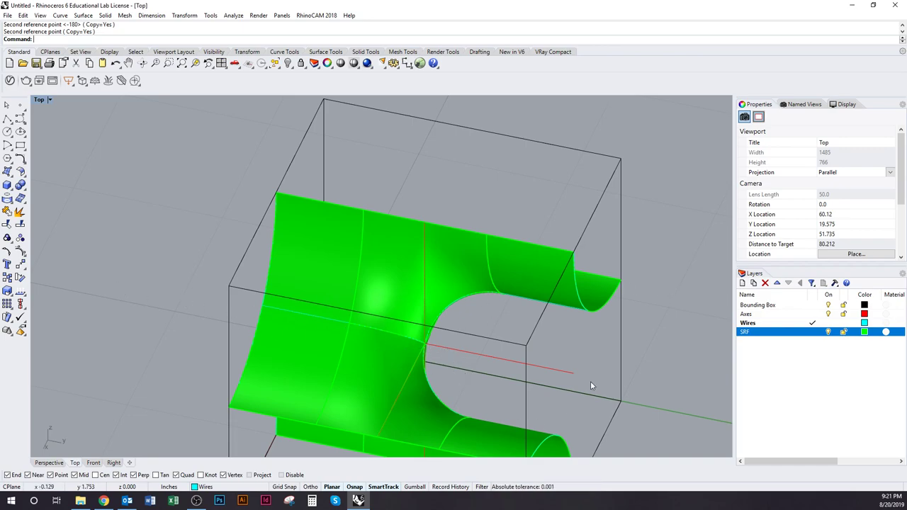
right_click_drag(462, 364, 425, 296, "ctrl+shift")
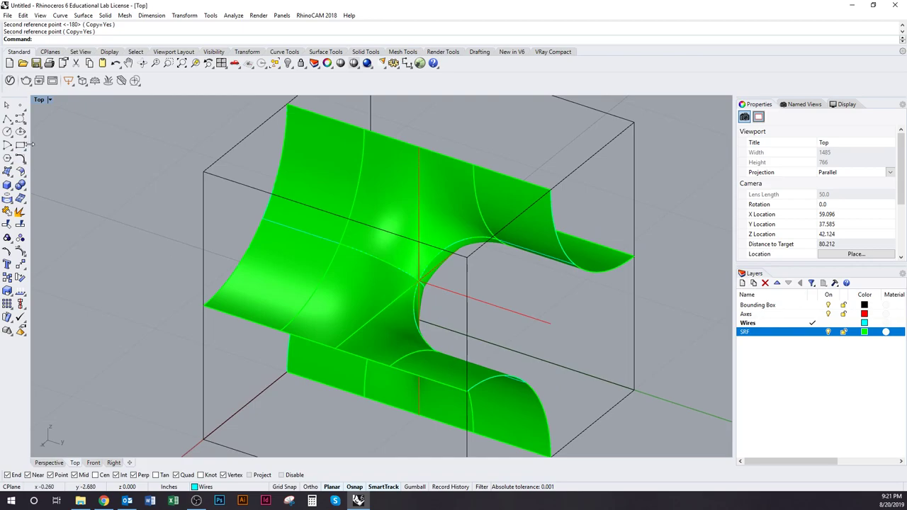
Switch the viewport to Rendered display mode and turn off its surface edges and curves
left_click(50, 100)
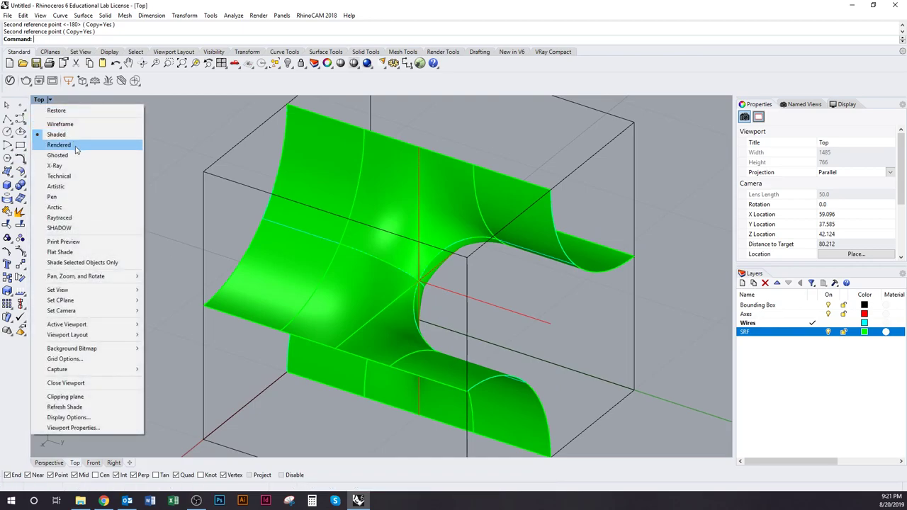
left_click(60, 145)
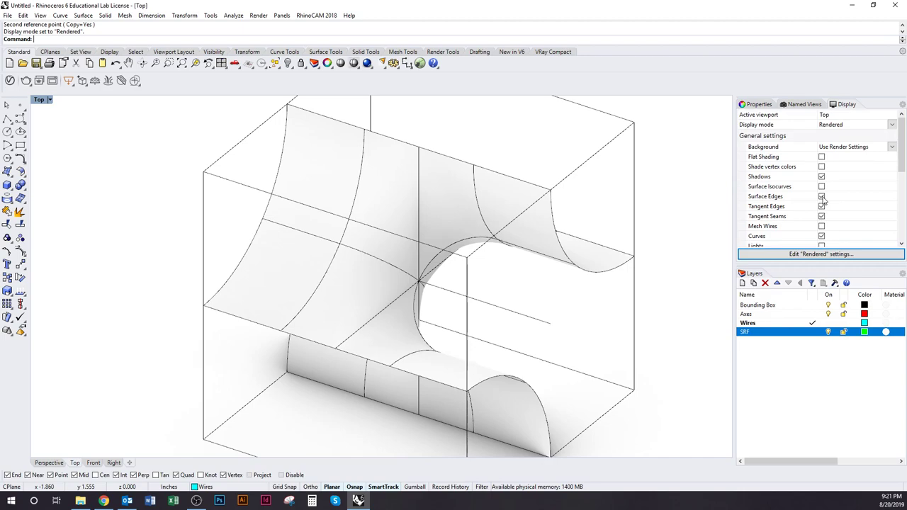
left_click(821, 197)
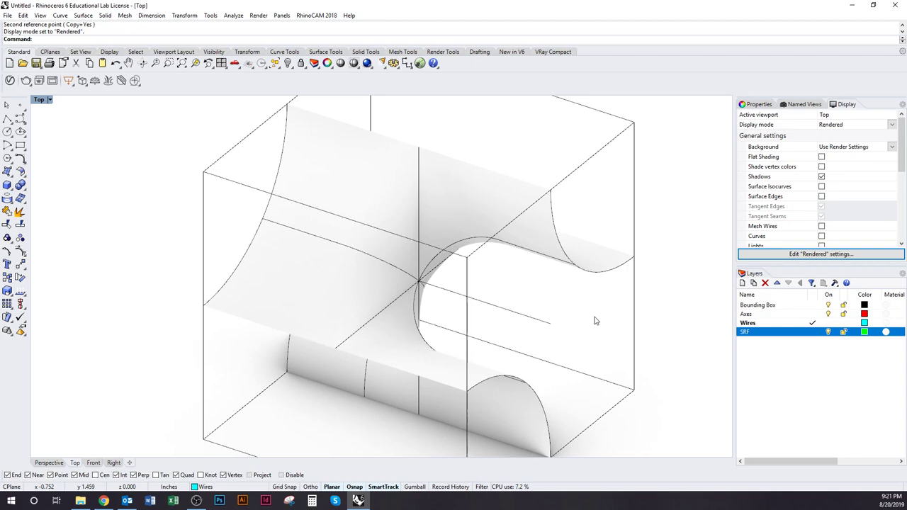
Select all surfaces on the SRF layer and join them into one polysurface
right_click_drag(277, 234, 326, 244)
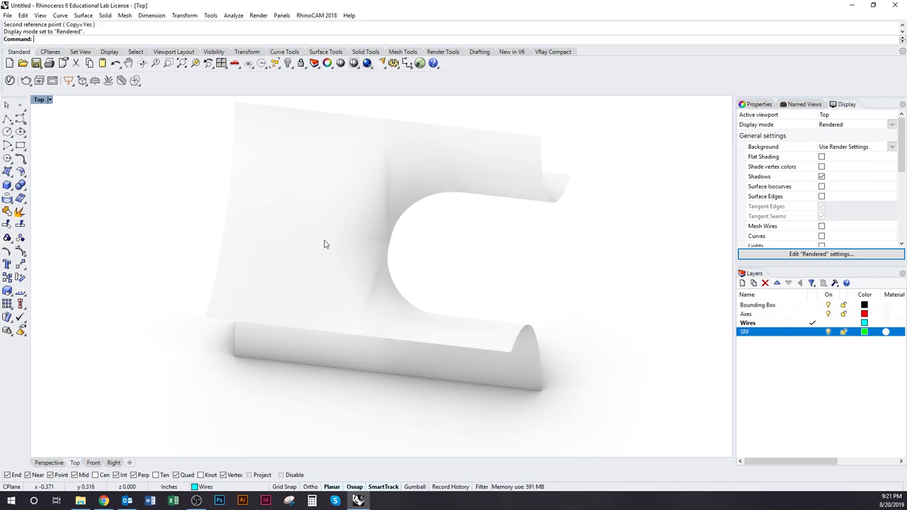
scroll(324, 245, "up", 3)
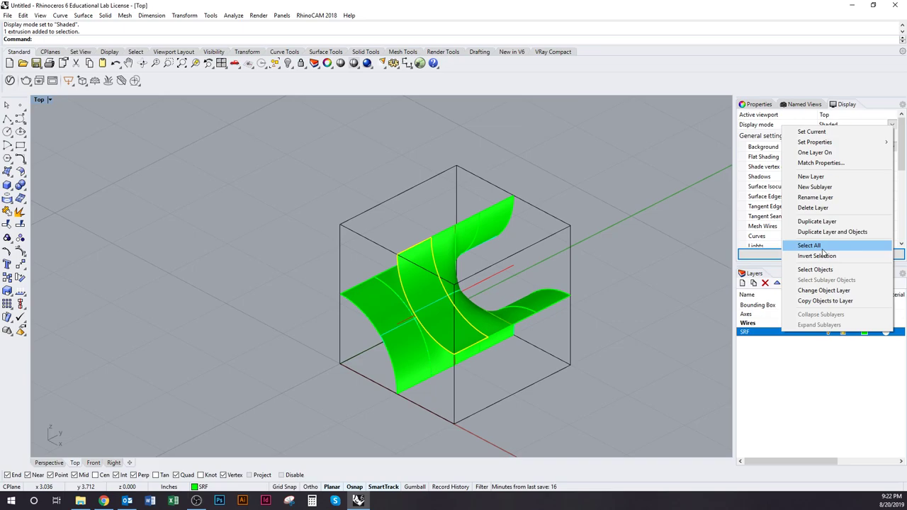
left_click(822, 247)
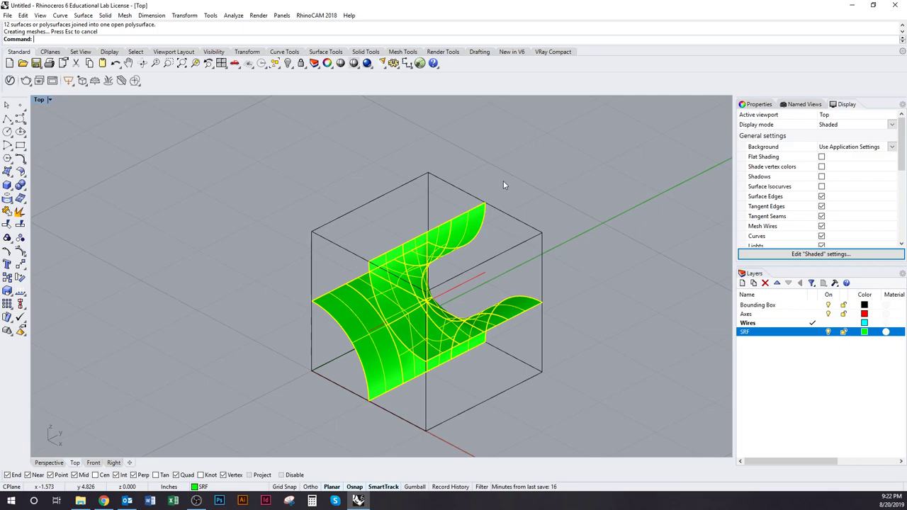
Run ShowEdges on the joined polysurface and examine its naked edges in wireframe from several angles
type("ShowEdges")
key("Return")
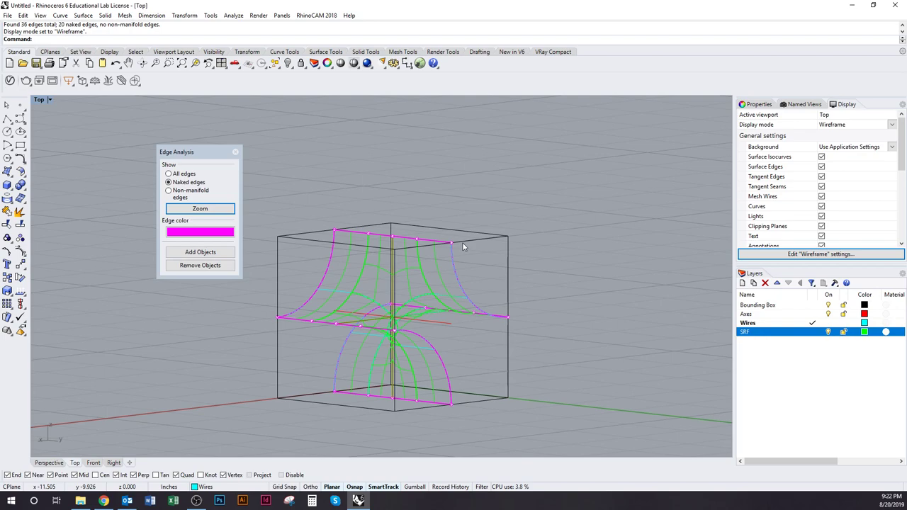
right_click_drag(462, 243, 384, 341, "ctrl+shift")
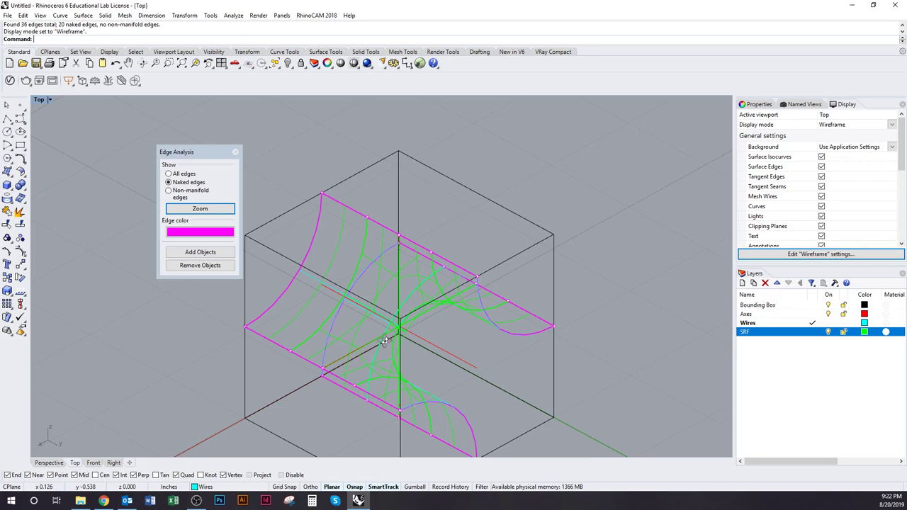
right_click_drag(384, 342, 462, 359)
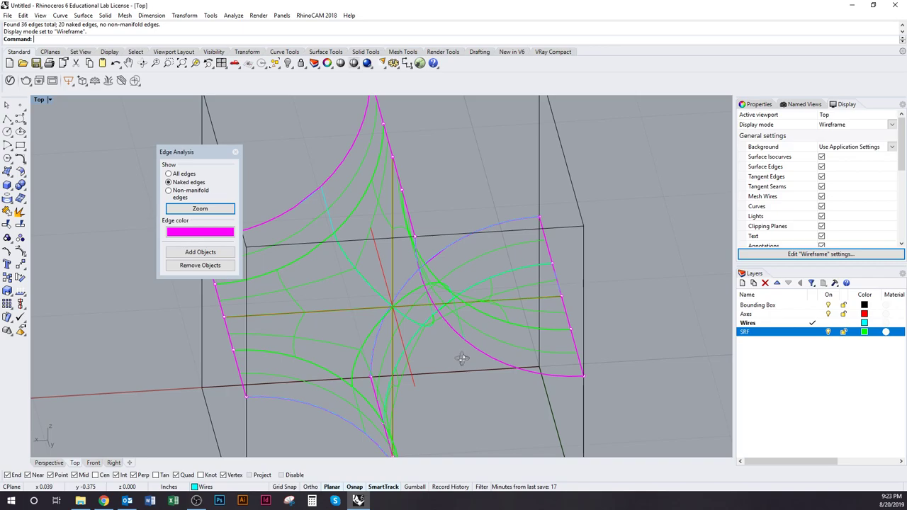
right_click_drag(461, 360, 322, 234)
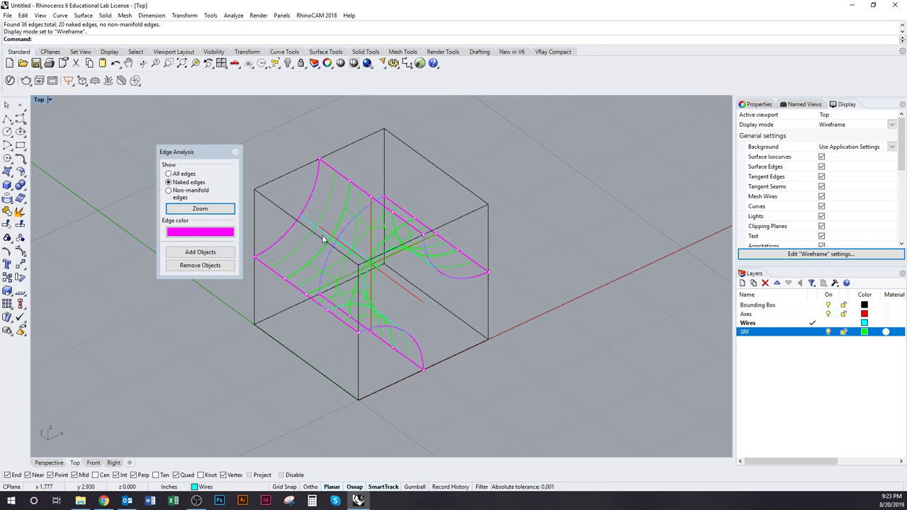
scroll(341, 244, "up", 4)
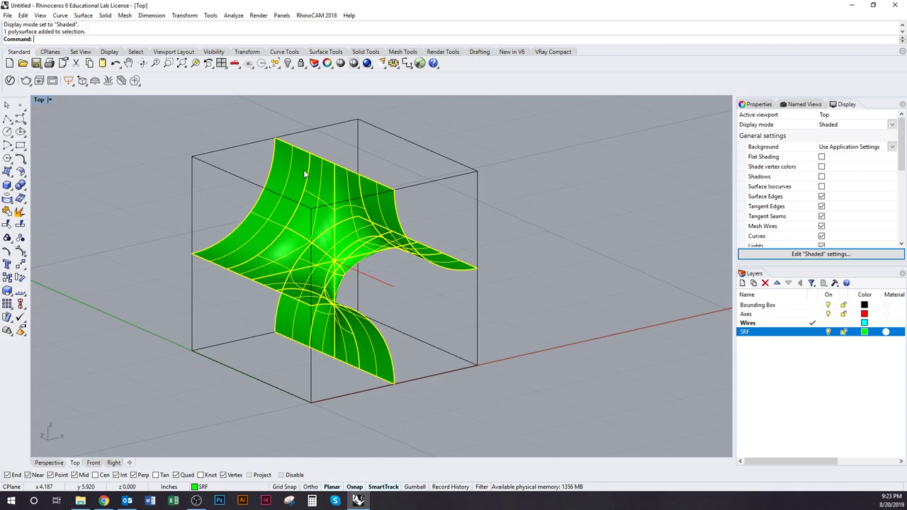
Add the bounding box curves to the selected polysurface and copy both beside the original
right_click_drag(304, 174, 326, 287)
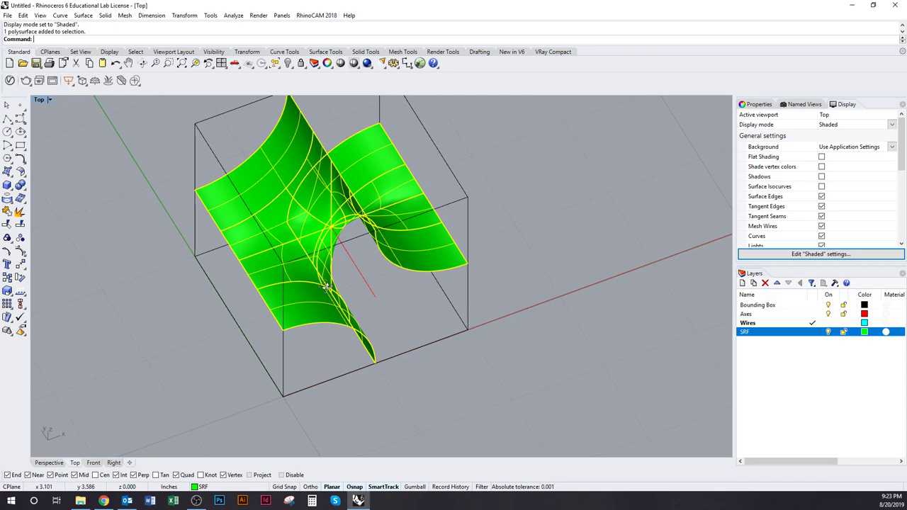
right_click_drag(326, 287, 317, 204)
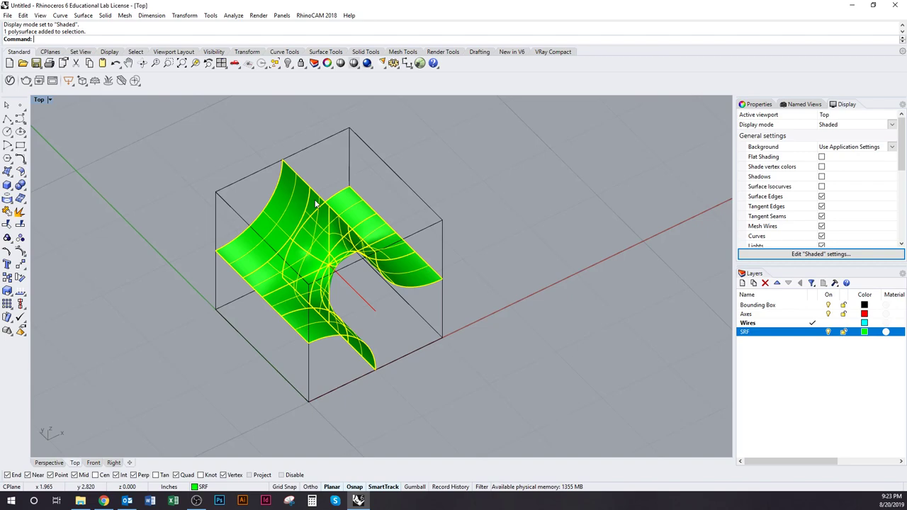
right_click_drag(398, 288, 350, 298)
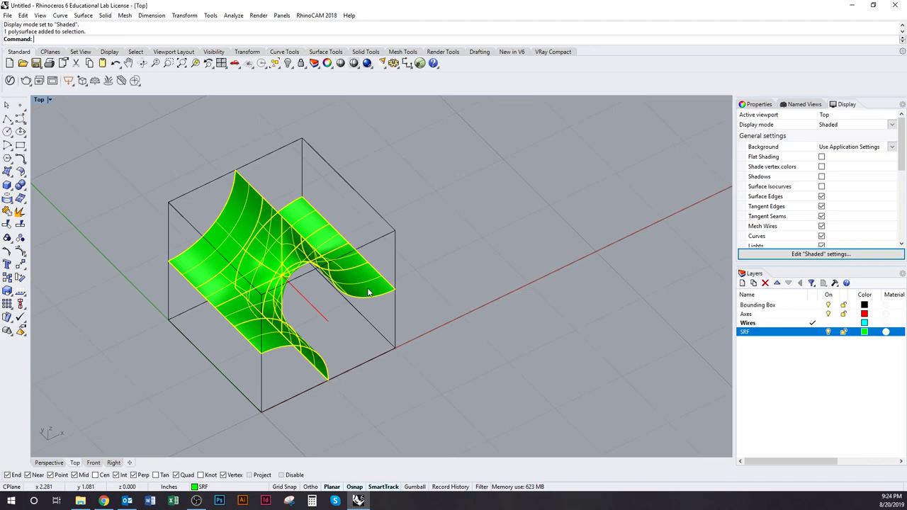
left_click(347, 301, "shift")
right_click_drag(342, 287, 305, 321)
scroll(305, 322, "down", 2)
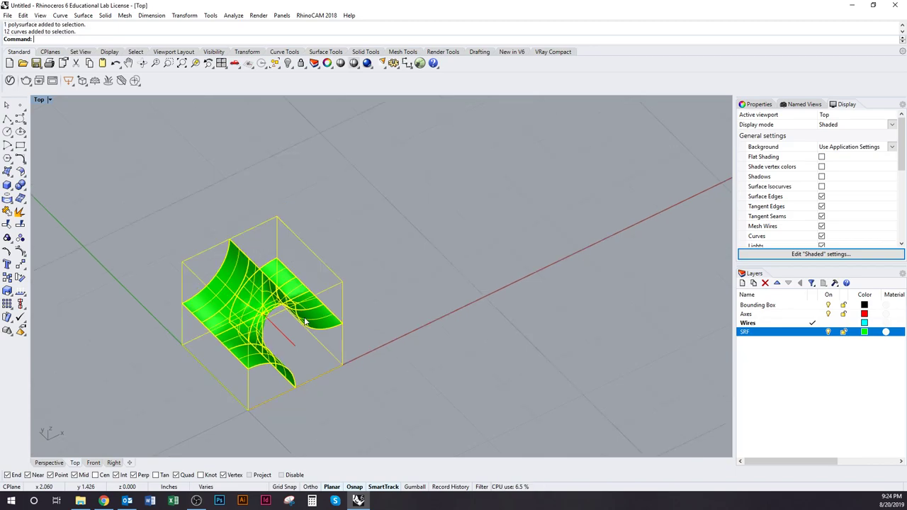
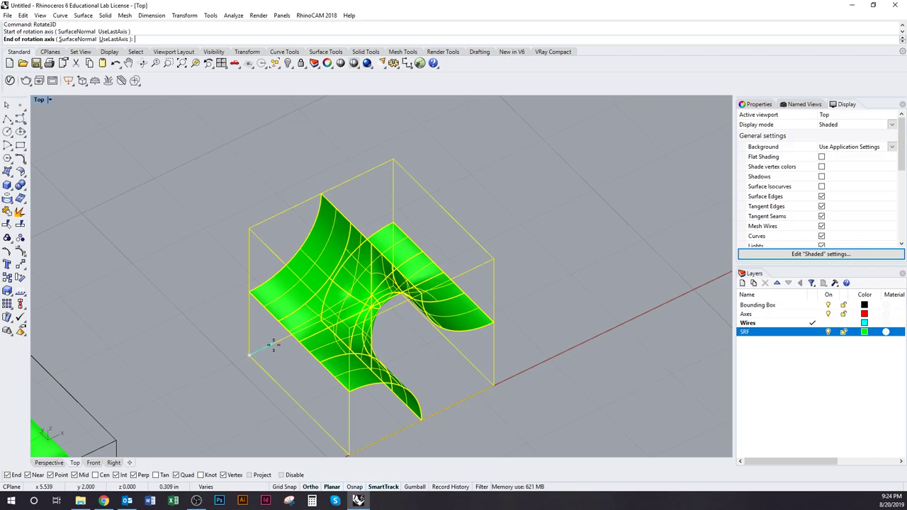
Rotate the copied surface and box 90 degrees with Rotate3D about an X-direction axis through the box's bottom corner, with Copy set to No
left_click(212, 373)
type("ce point <-180> ( Copy=Yes ): c")
key("Return")
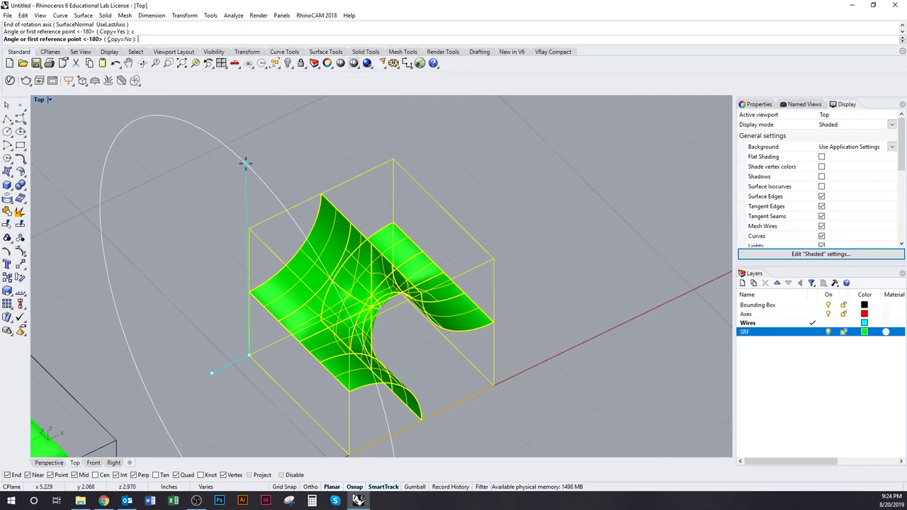
left_click(245, 164)
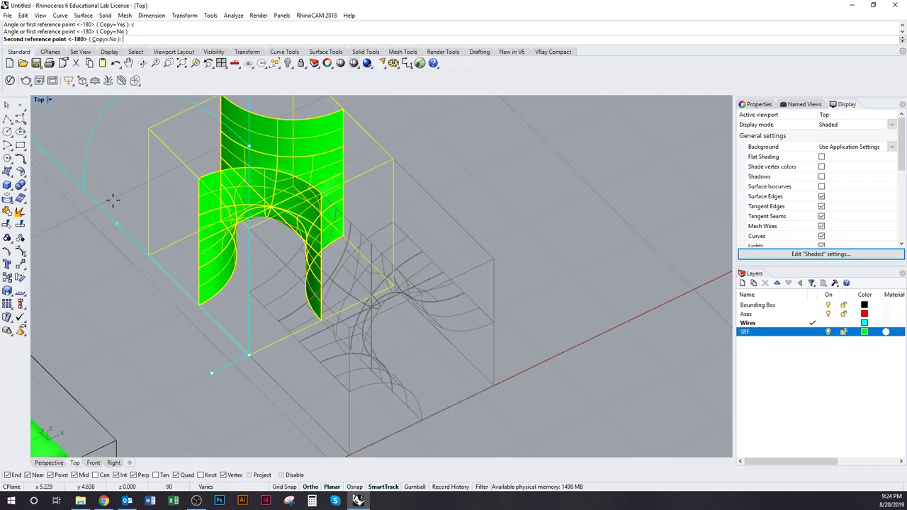
left_click(428, 276)
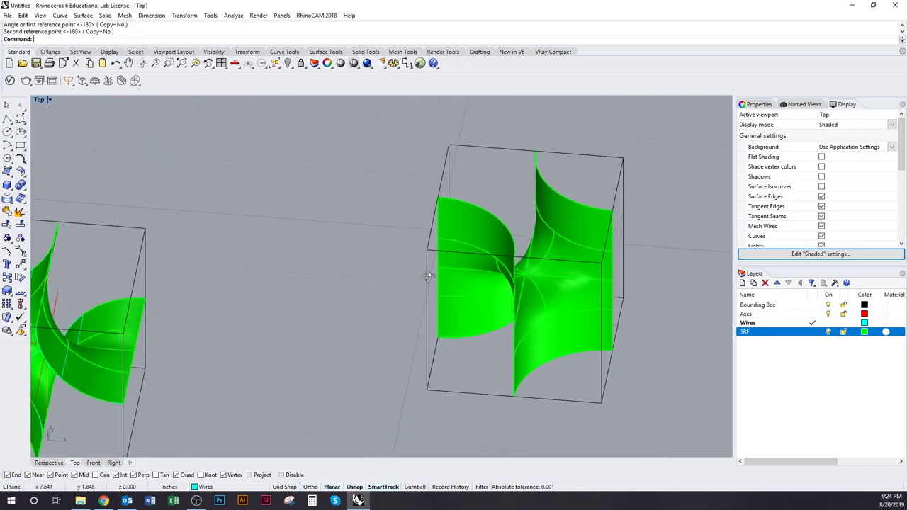
Examine the upright copy of the surface inside its bounding box from several angles
right_click_drag(428, 276, 442, 372)
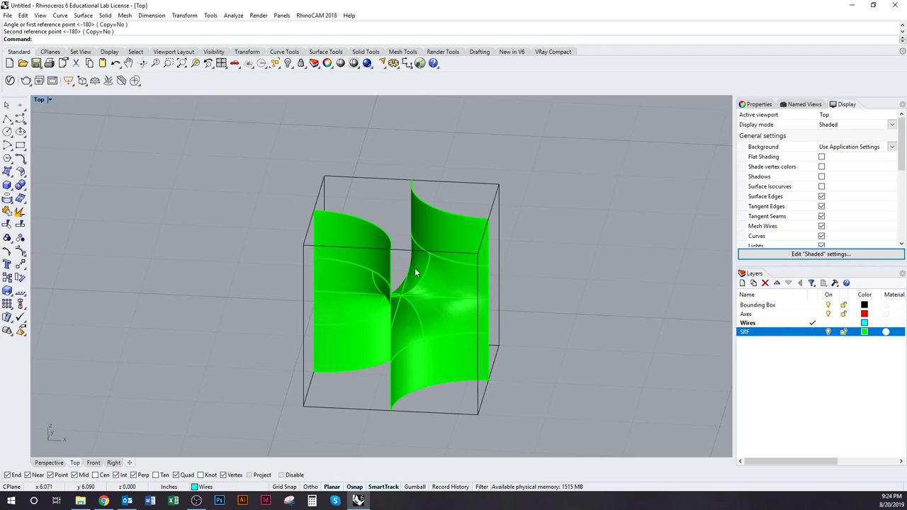
right_click_drag(441, 323, 420, 371)
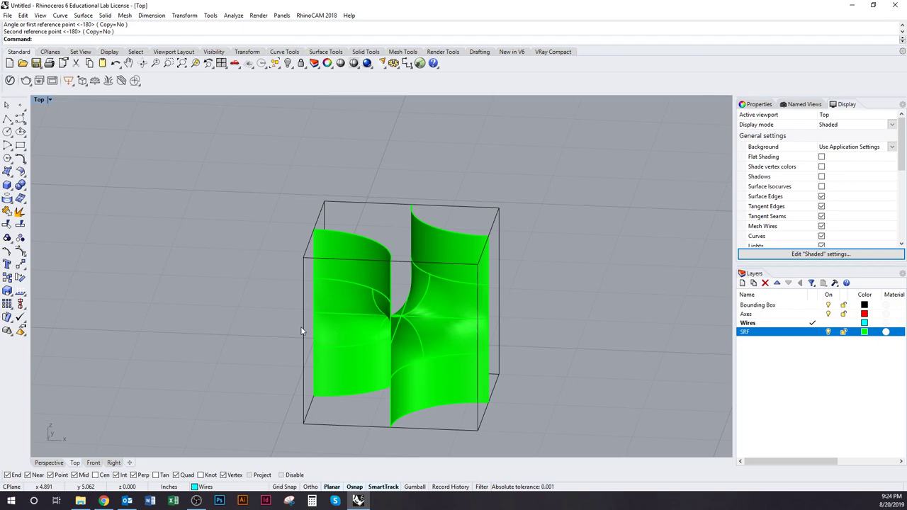
right_click_drag(389, 285, 317, 318)
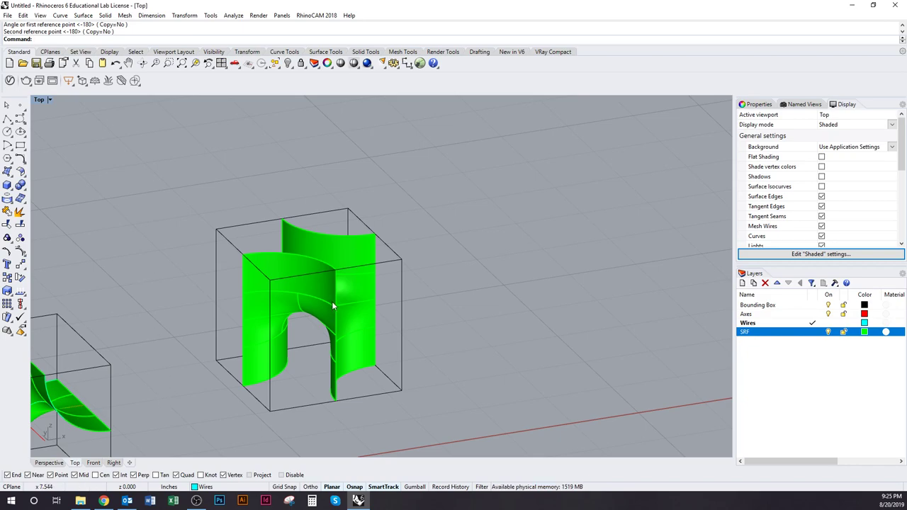
scroll(295, 355, "up", 5)
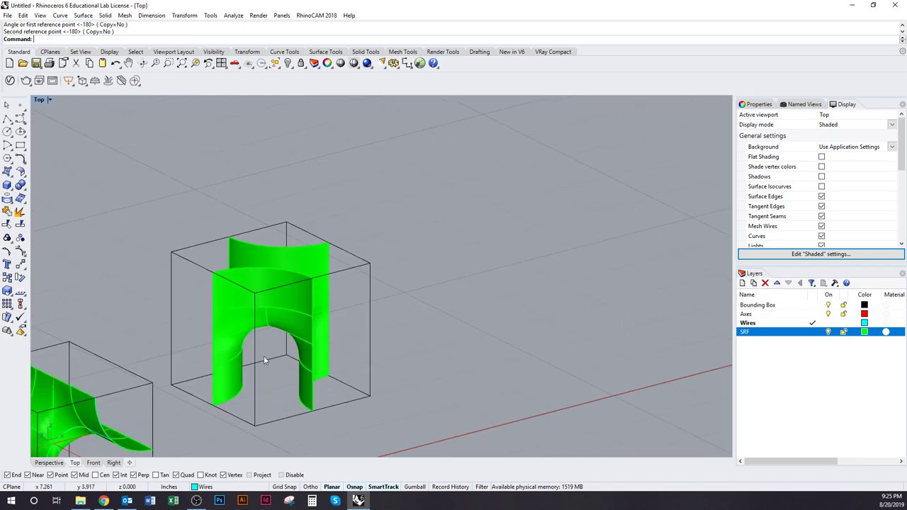
right_click_drag(358, 328, 334, 294)
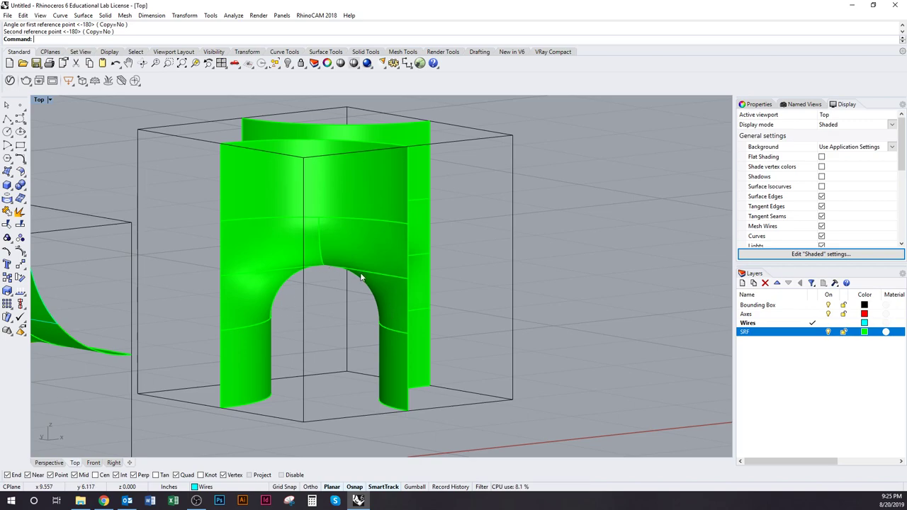
scroll(381, 290, "down", 5)
right_click_drag(478, 307, 475, 354)
scroll(419, 330, "up", 2)
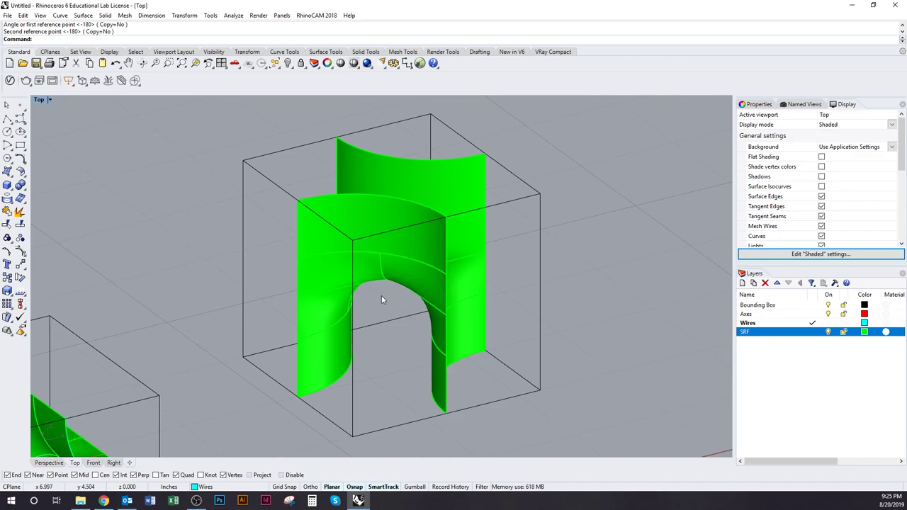
right_click_drag(391, 316, 388, 292)
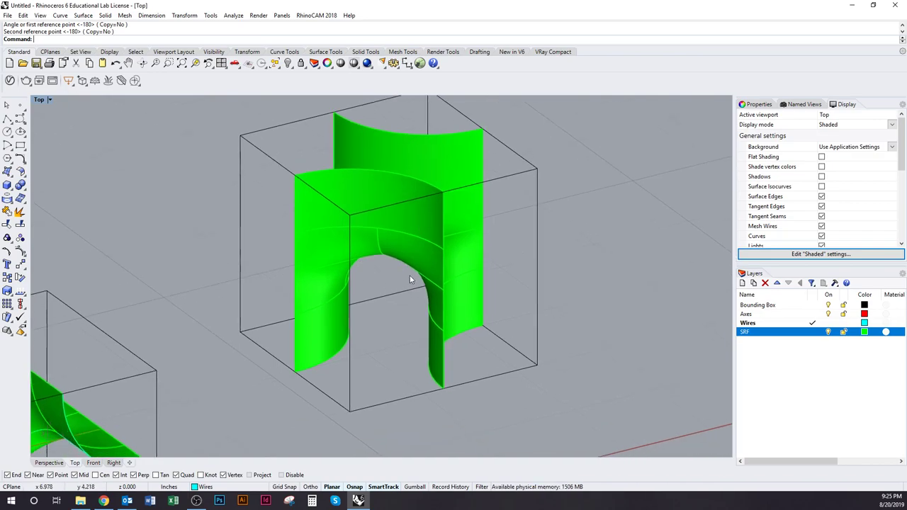
right_click_drag(376, 283, 395, 303, "shift")
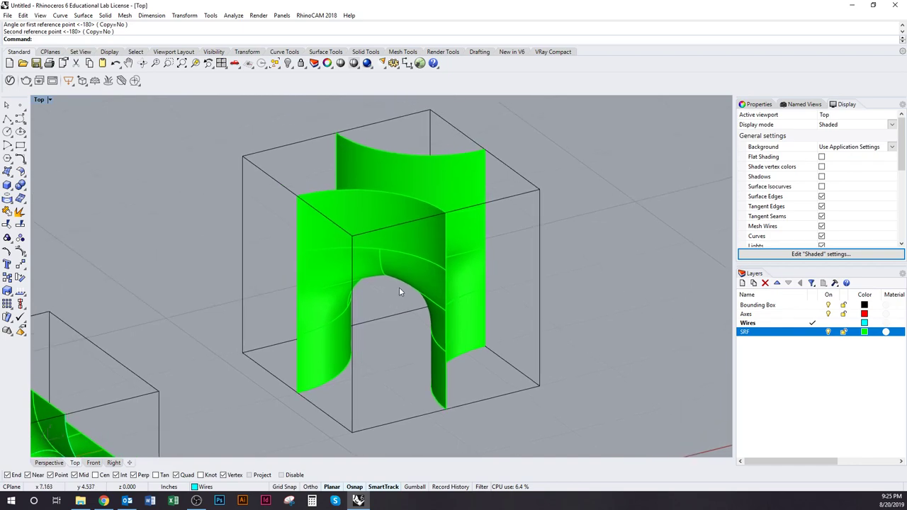
right_click_drag(401, 353, 404, 329, "shift")
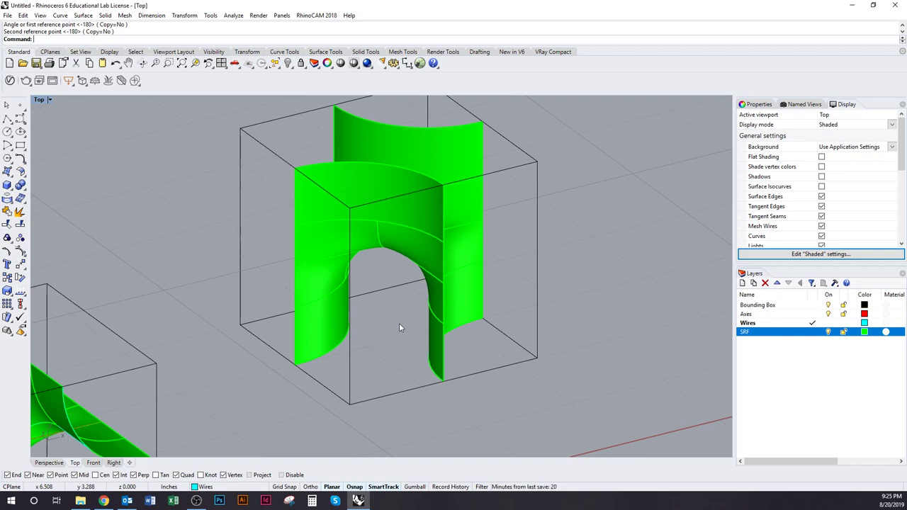
right_click_drag(395, 263, 398, 305, "shift")
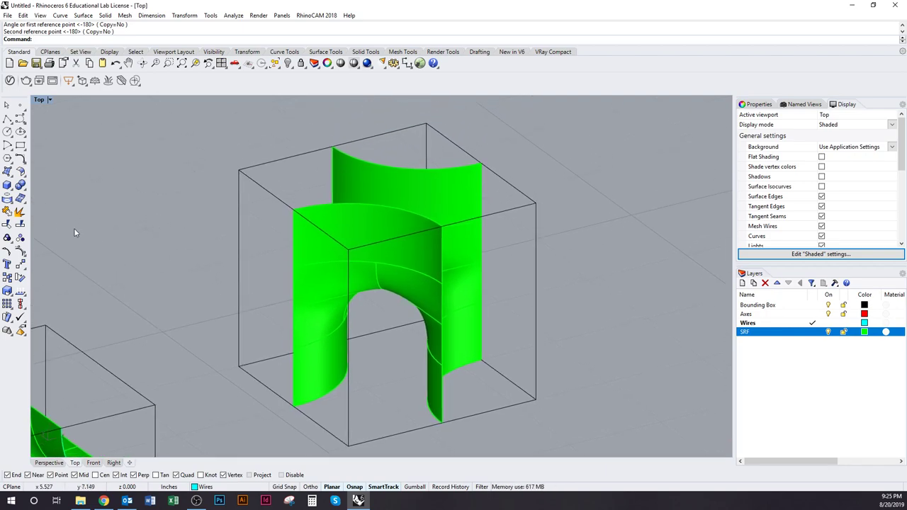
left_click(8, 188)
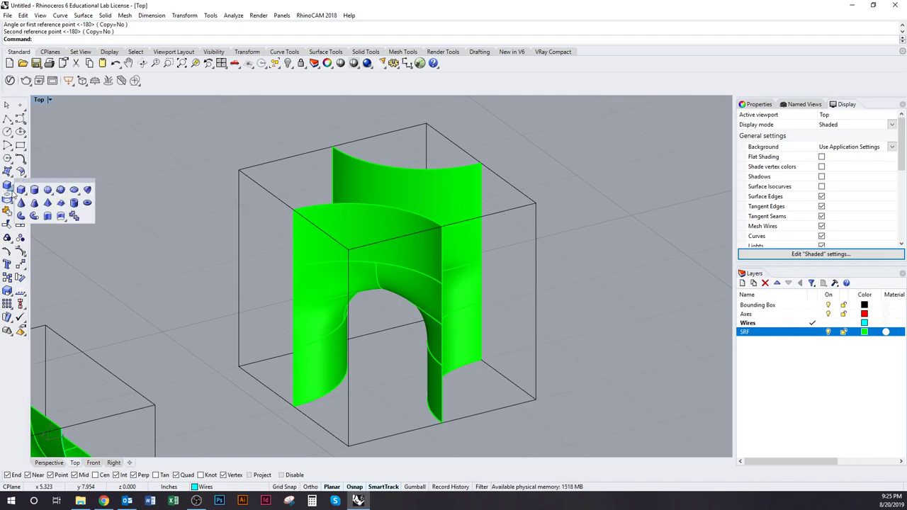
right_click_drag(372, 357, 360, 315, "shift")
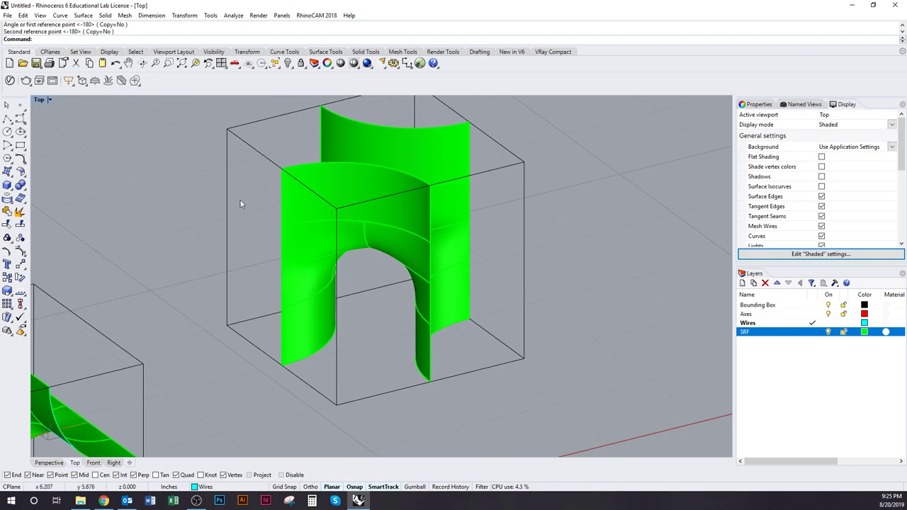
right_click_drag(421, 281, 391, 295, "shift")
right_click_drag(383, 337, 389, 325, "shift")
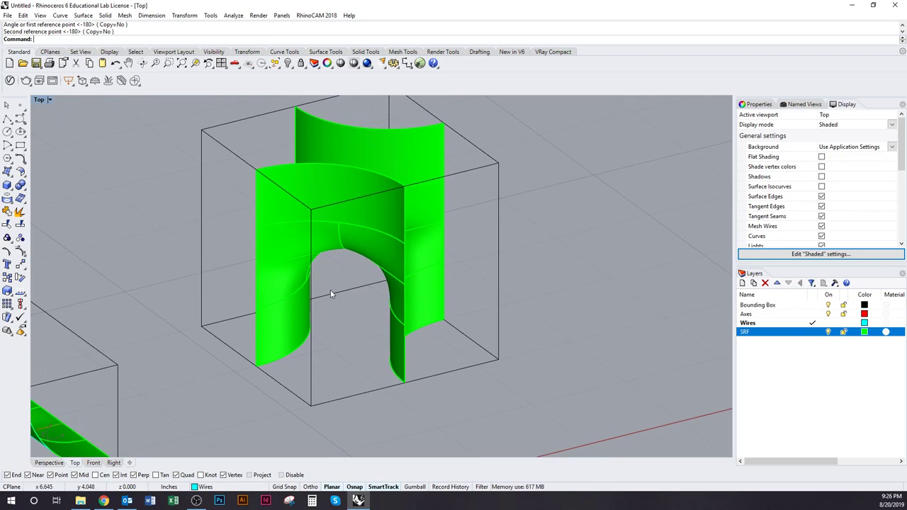
right_click_drag(331, 291, 345, 279, "shift")
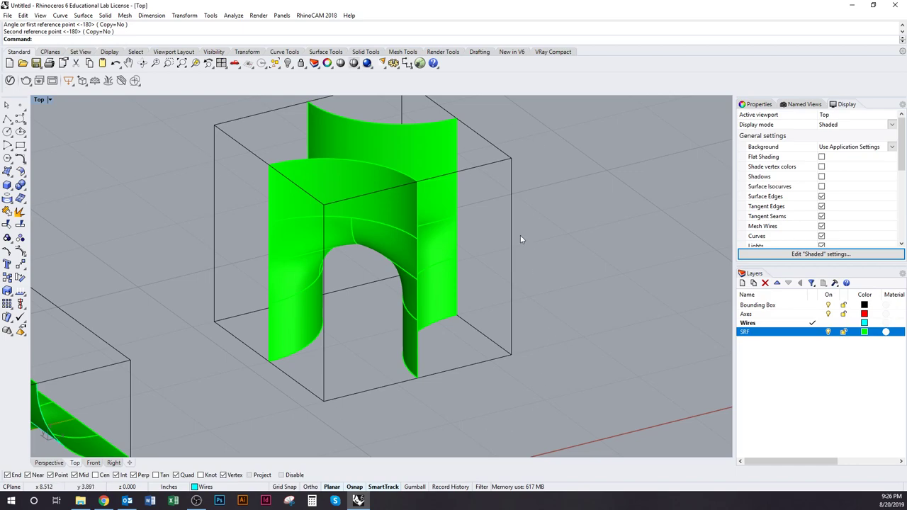
right_click_drag(449, 212, 406, 255)
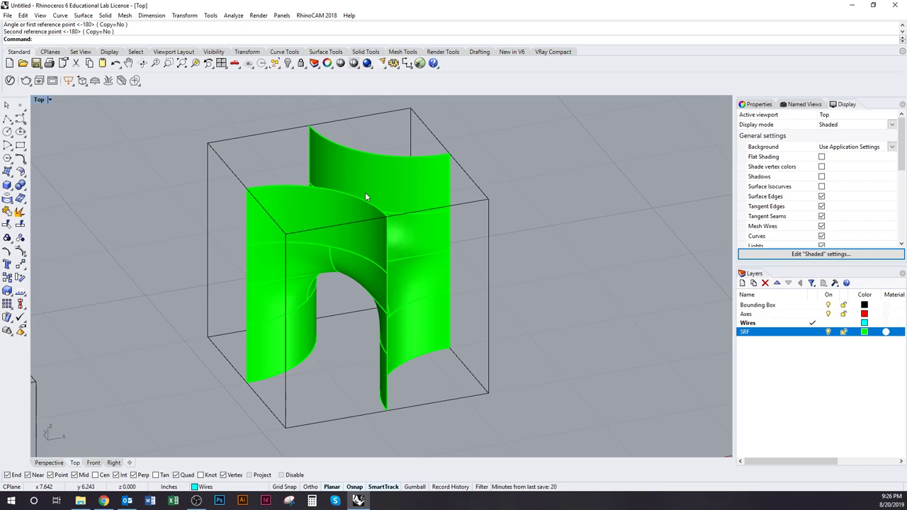
right_click_drag(366, 194, 356, 209)
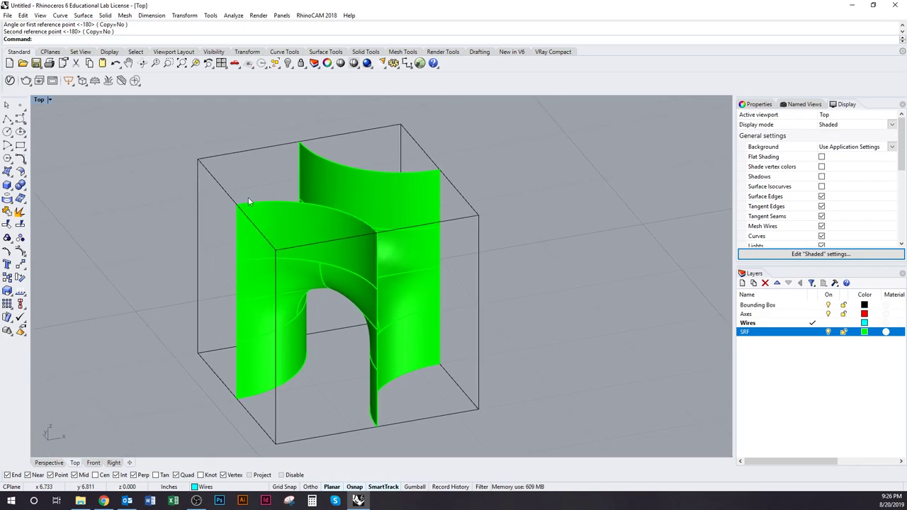
Create a mesh from the upright polysurface with the polygon density set to the fewest polygons
left_click(341, 283)
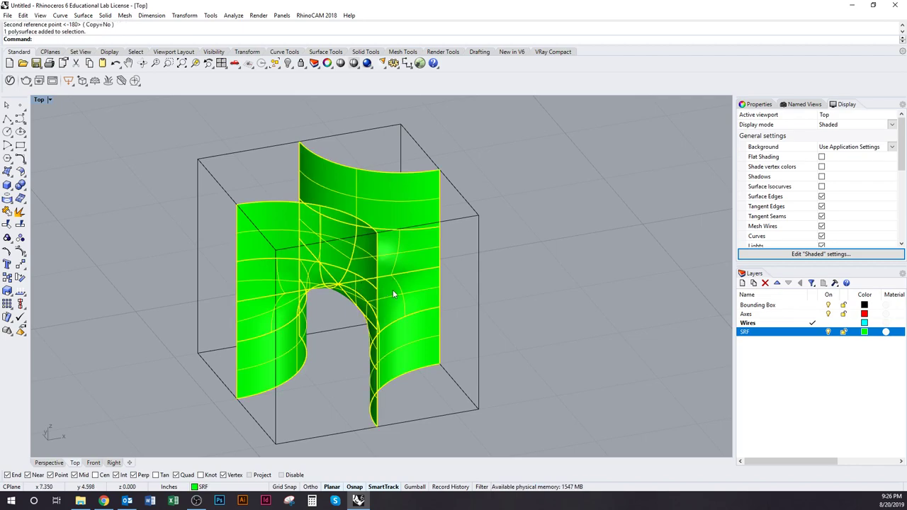
scroll(394, 294, "down", 3)
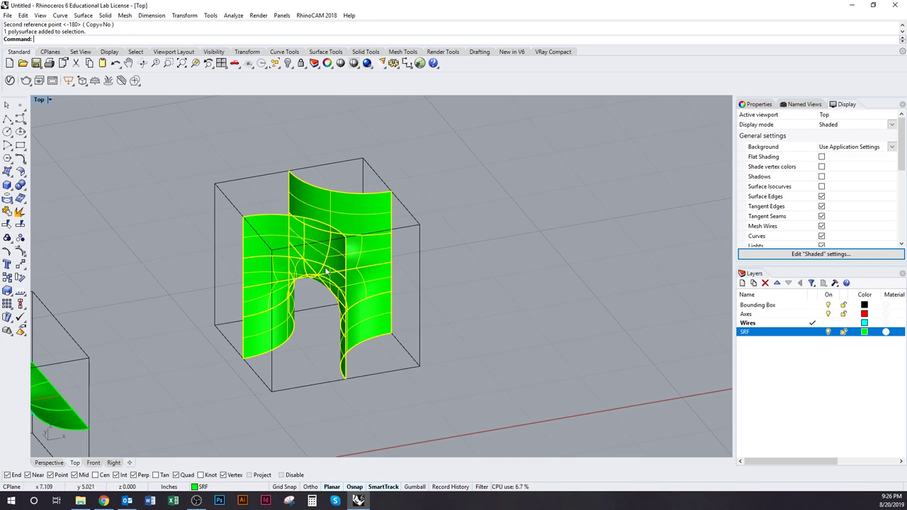
type("Mesh")
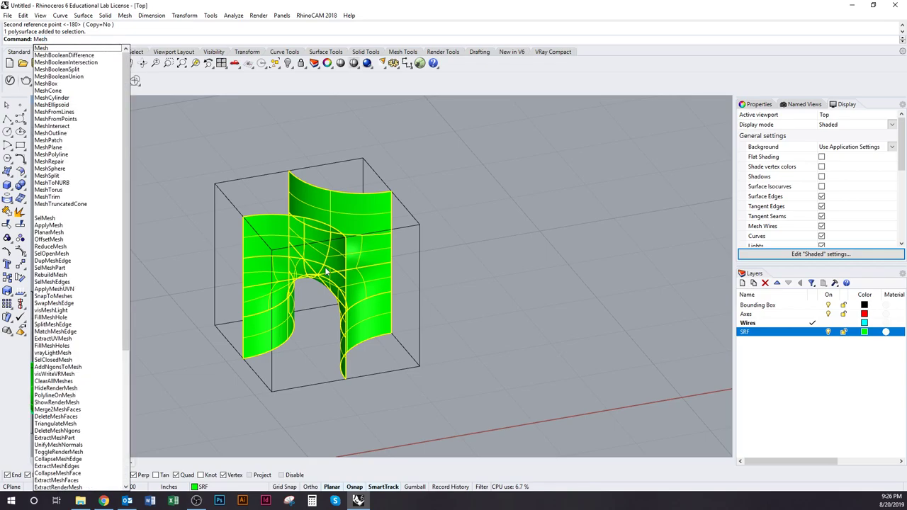
key("Return")
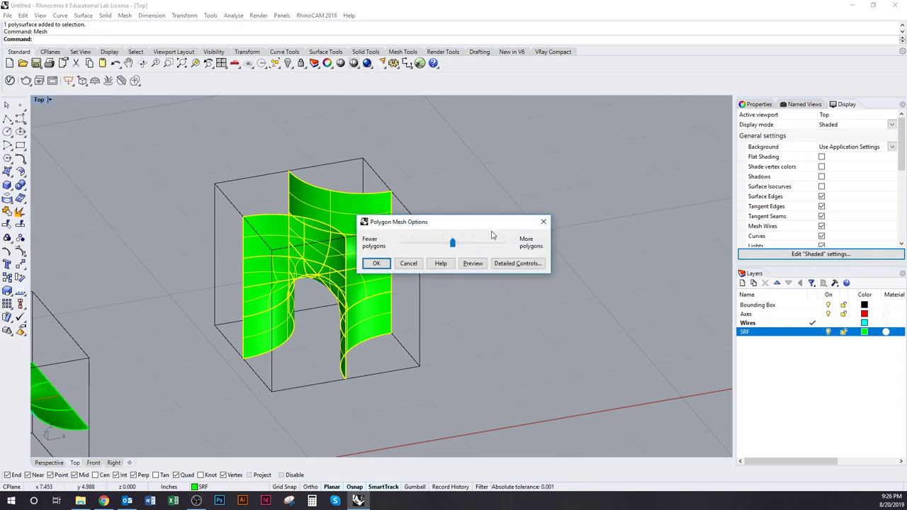
left_click_drag(483, 214, 497, 179)
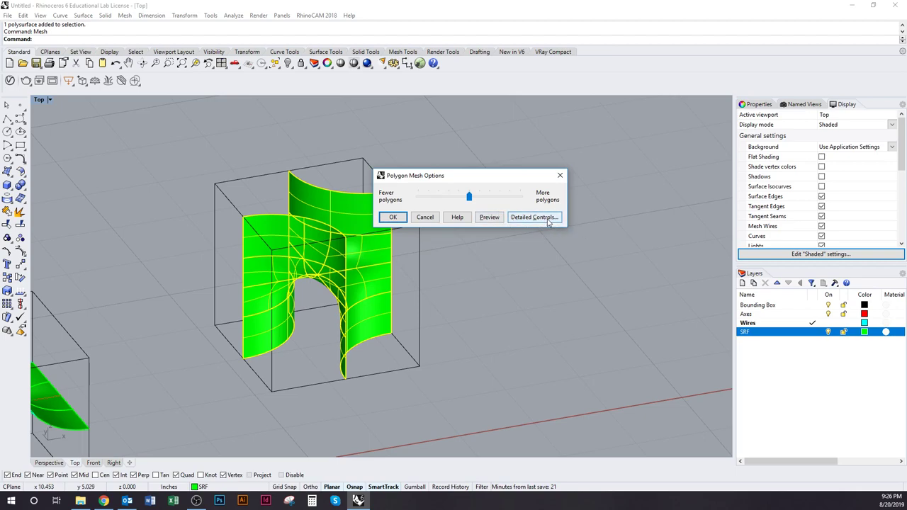
left_click_drag(489, 178, 434, 187)
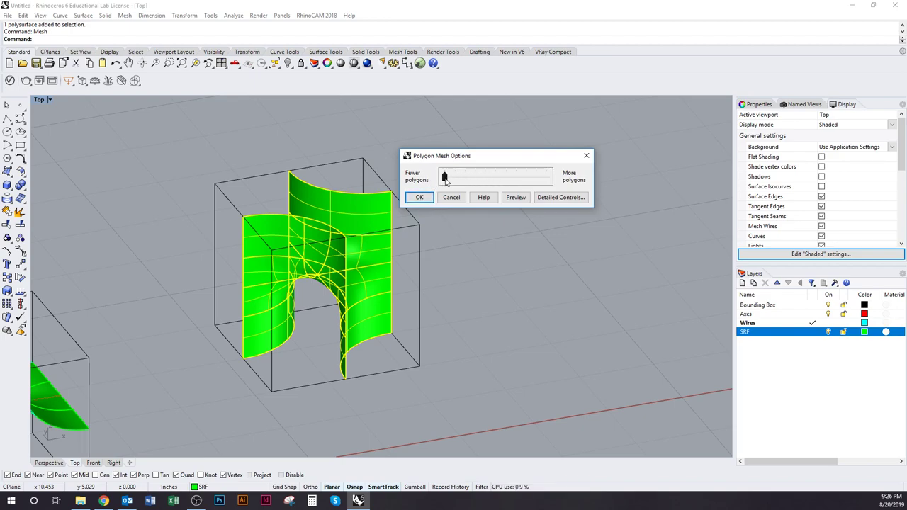
left_click(427, 200)
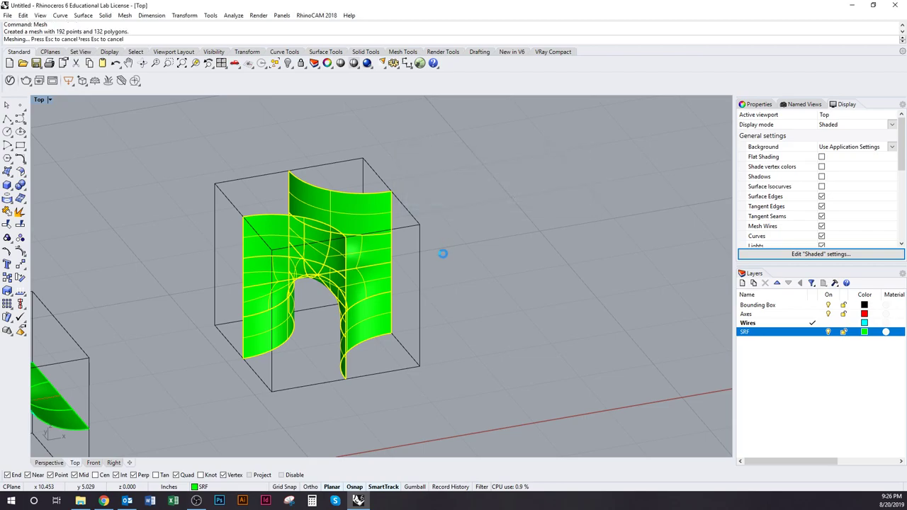
Move the coarse mesh out of the bounding box and place it beside the upright polysurface
left_click(327, 277)
left_click(366, 298)
left_click_drag(306, 304, 578, 270)
left_click(596, 381)
right_click_drag(596, 381, 530, 310, "ctrl+shift")
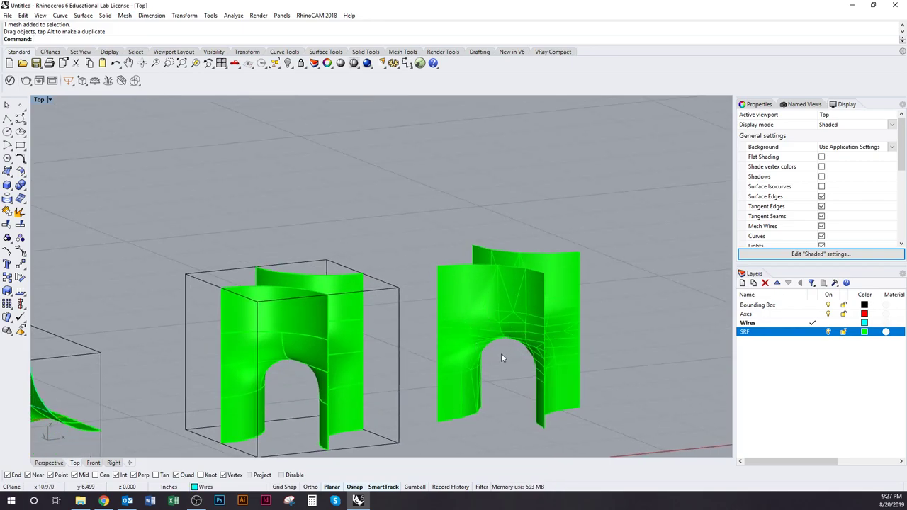
Examine the coarse mesh around its arch opening up close in Rendered display mode
right_click_drag(502, 358, 504, 319)
scroll(505, 316, "up", 5)
right_click_drag(517, 286, 521, 223)
left_click(49, 99)
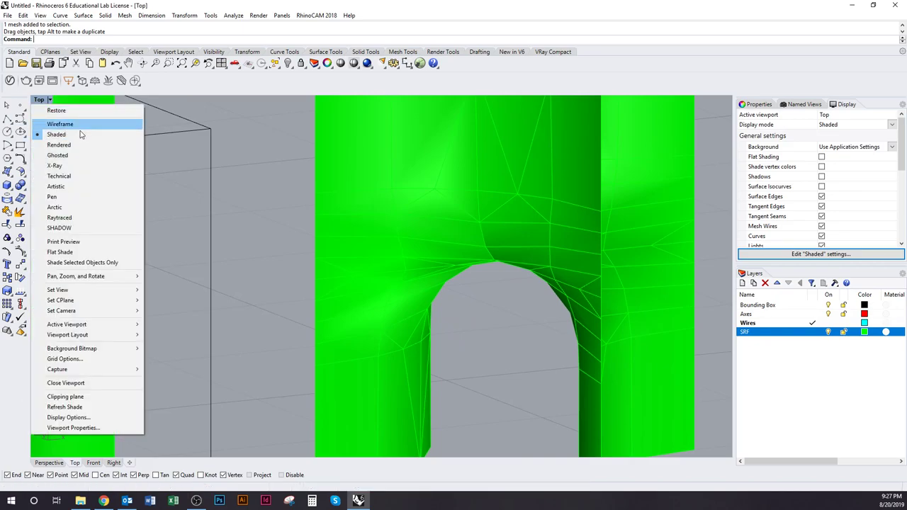
left_click(71, 145)
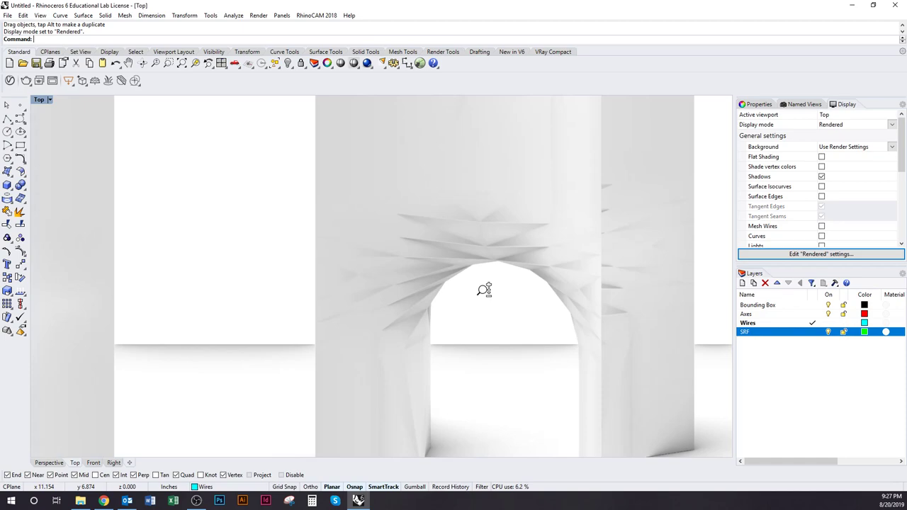
scroll(483, 290, "down", 2)
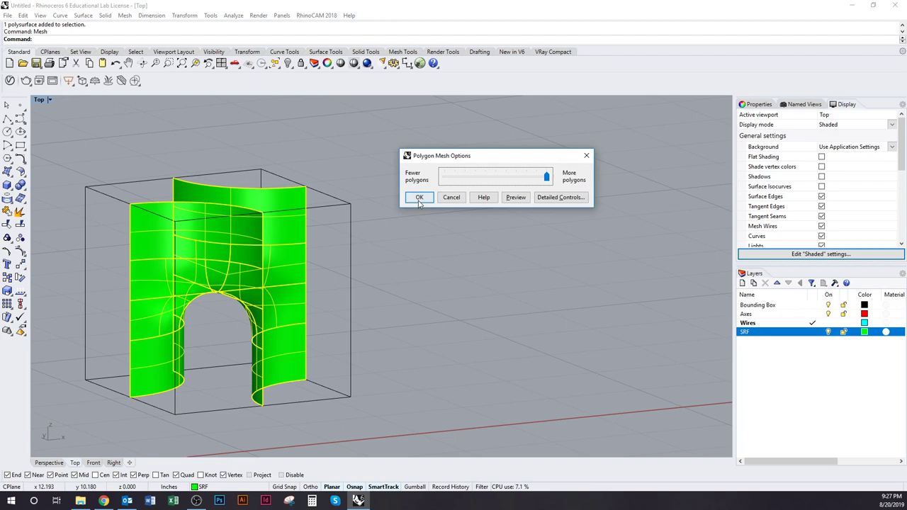
Mesh the upright polysurface at the maximum polygon density and move the new mesh out beside the bounding box
left_click(419, 198)
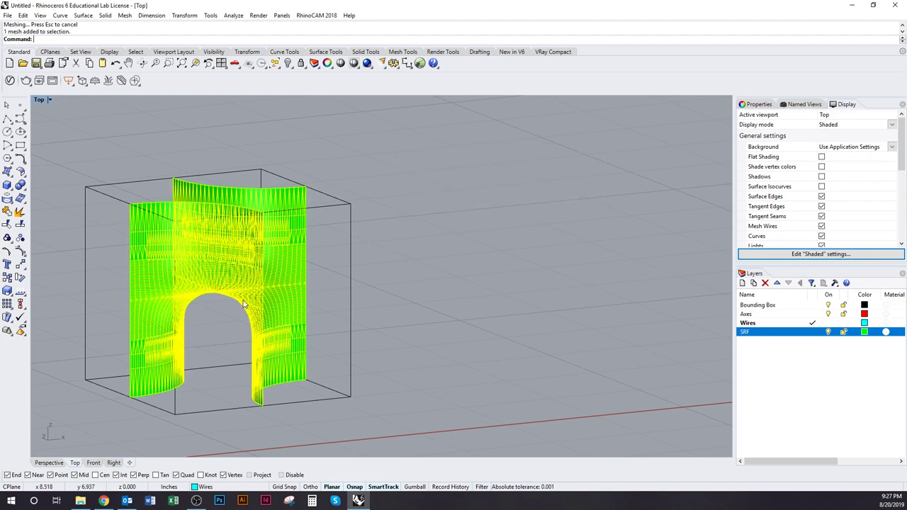
left_click_drag(243, 304, 477, 302)
scroll(477, 302, "up", 3)
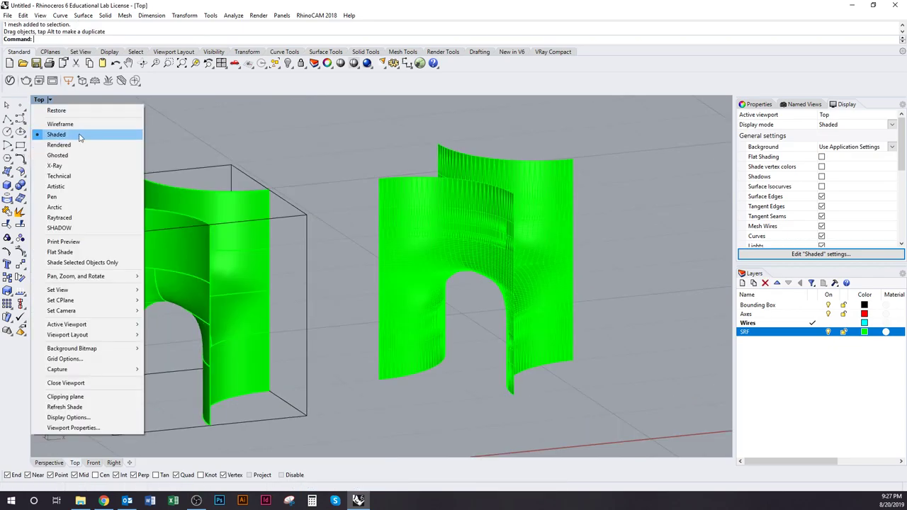
Compare the dense mesh with the original polysurface in Rendered display mode, then return the viewport to Shaded
left_click(62, 145)
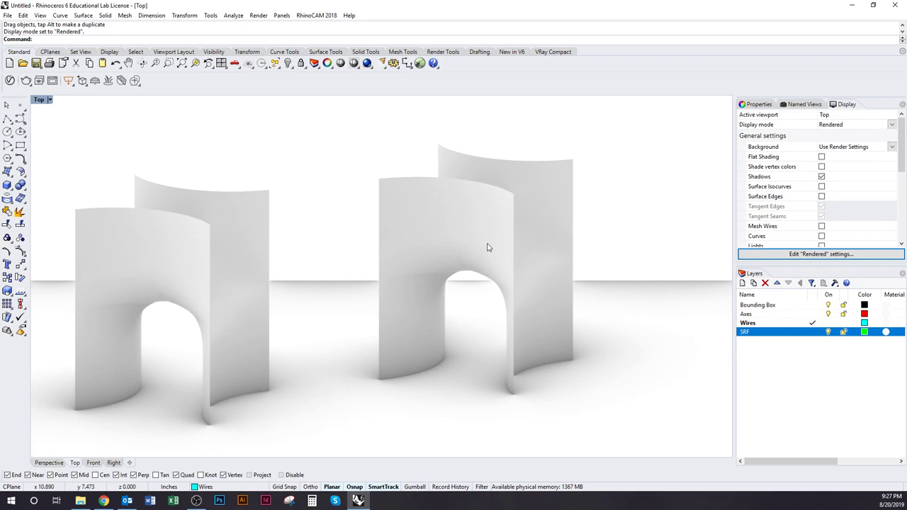
left_click(39, 100)
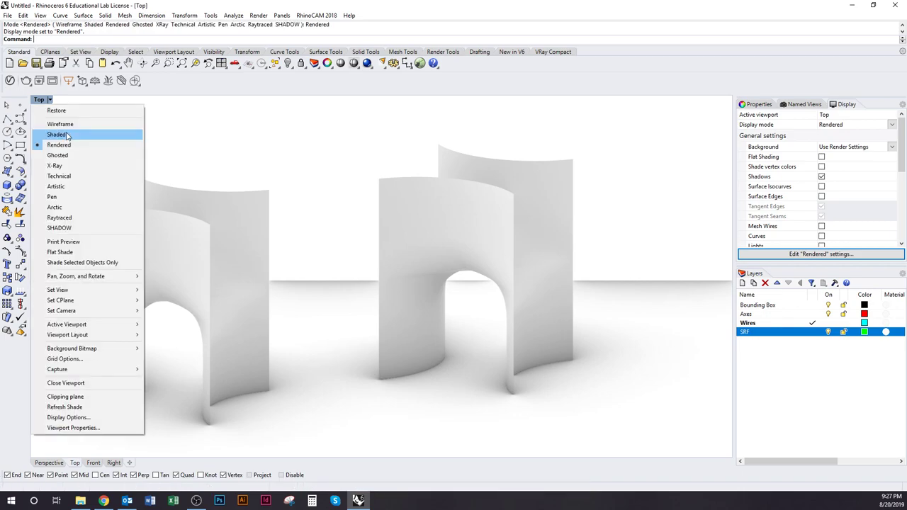
left_click(58, 135)
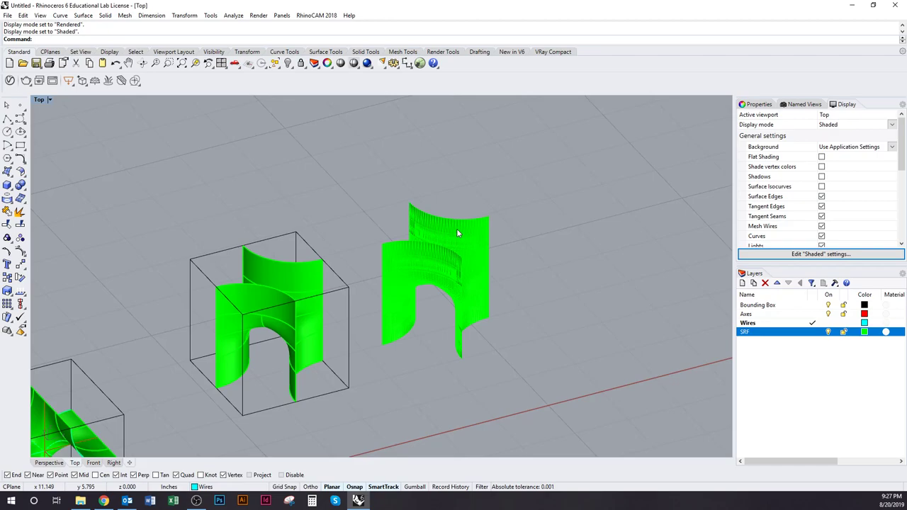
Start OffsetMesh on the dense mesh and set the offset distance to 0.0625
left_click(457, 233)
right_click_drag(443, 261, 426, 299)
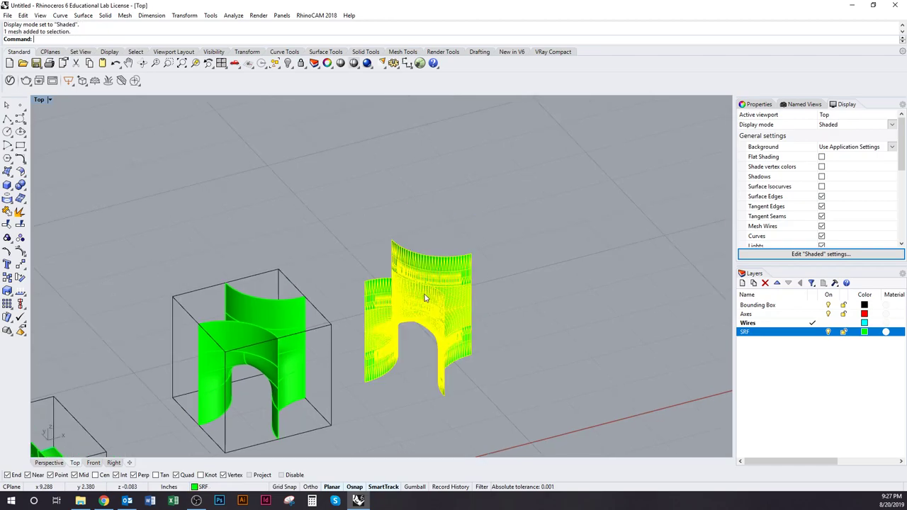
type("OffsetMesh")
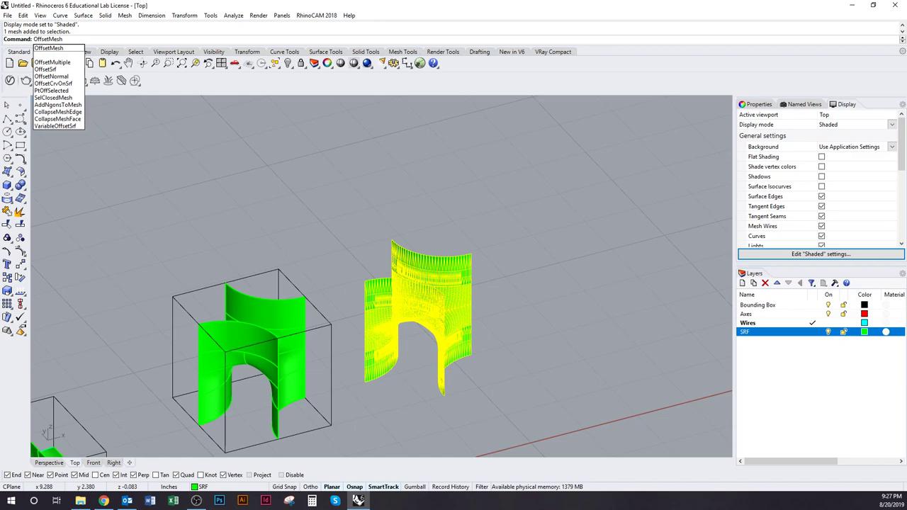
key("Return")
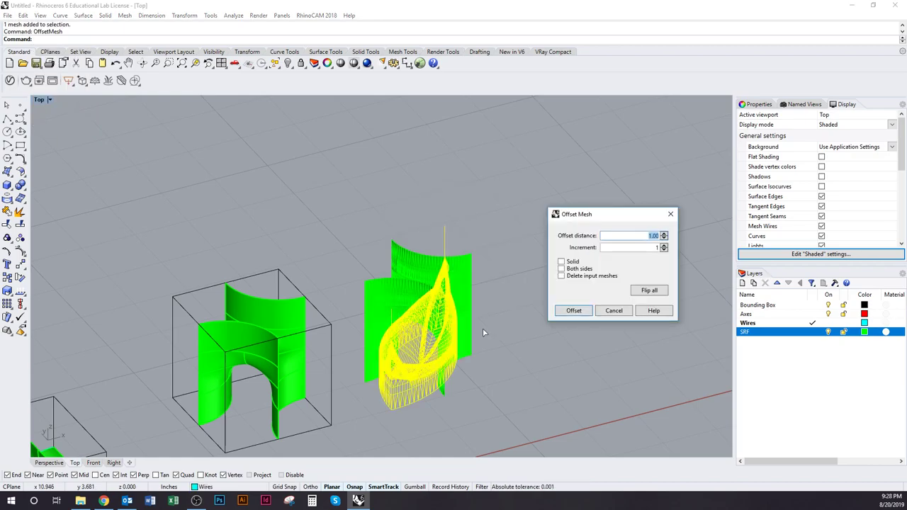
scroll(482, 328, "up", 4)
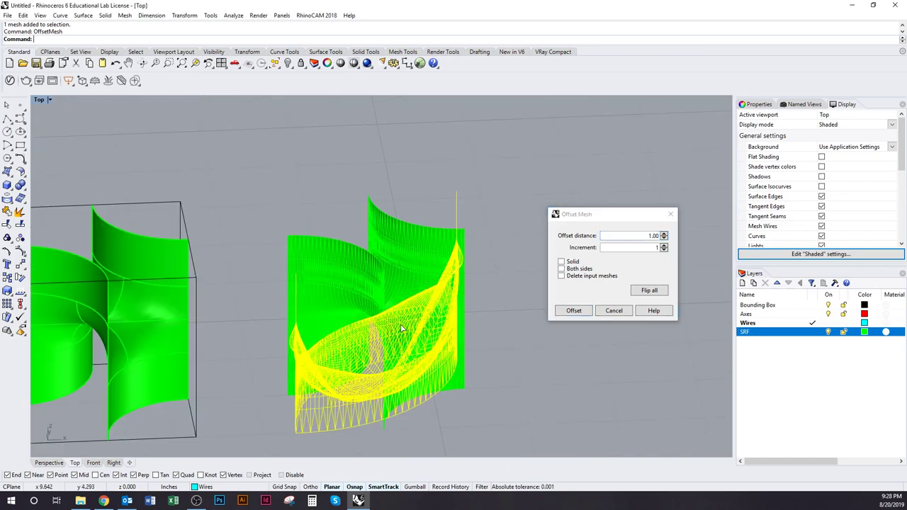
right_click_drag(401, 328, 367, 312)
left_click_drag(609, 220, 552, 230)
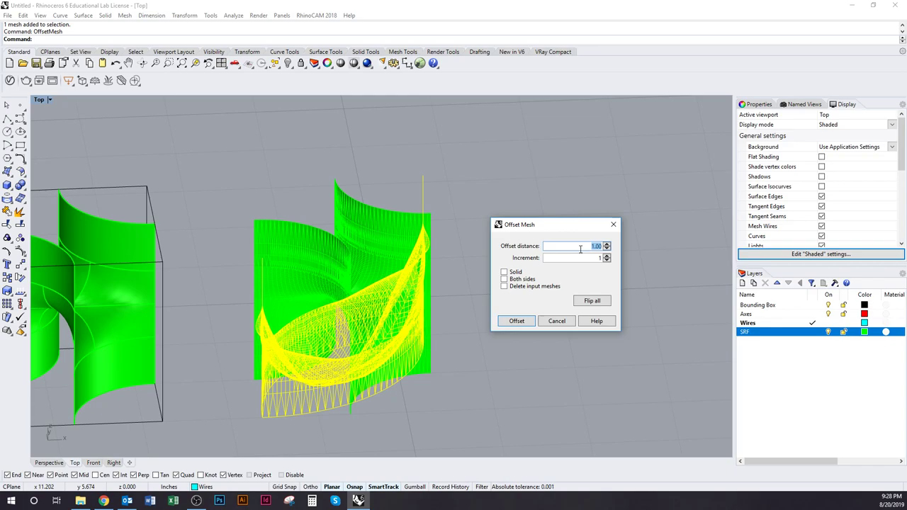
type("0")
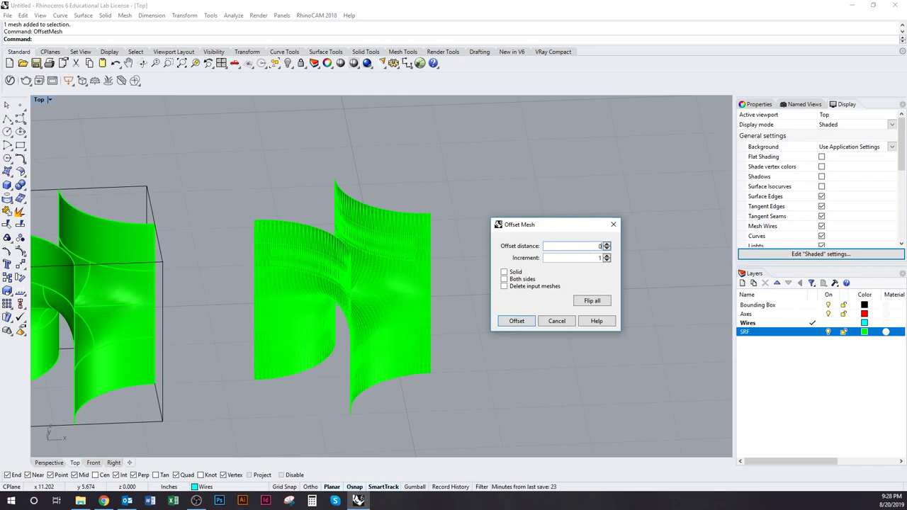
type(".06")
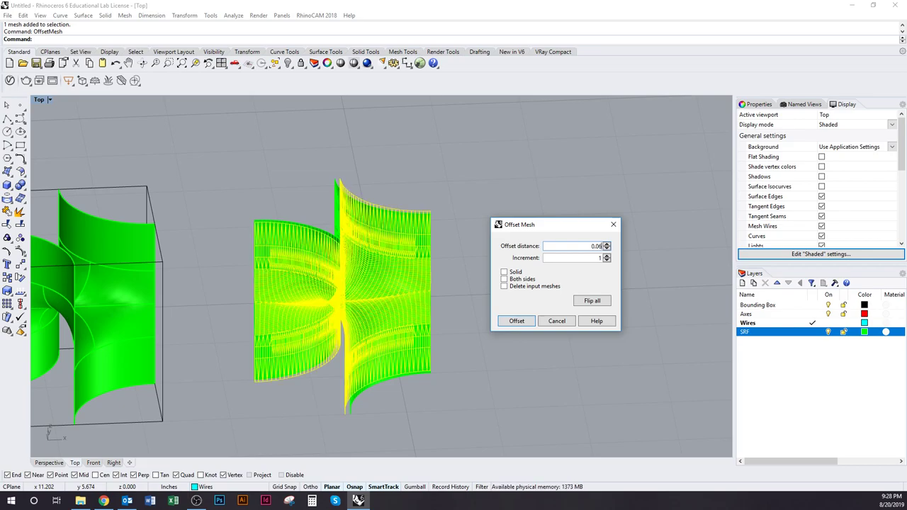
type("25")
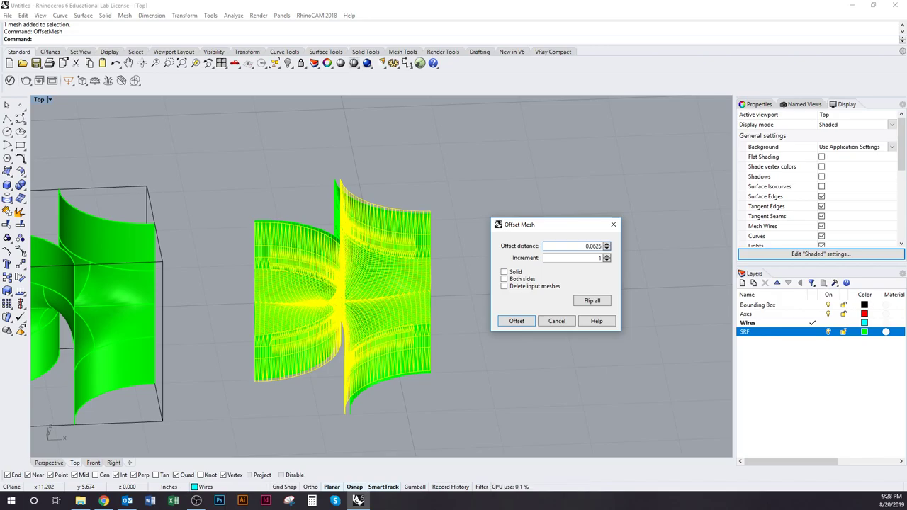
Examine the gap between the mesh and its offset preview along the upper and lower edges from several angles
right_click_drag(486, 210, 372, 232)
scroll(453, 184, "up", 10)
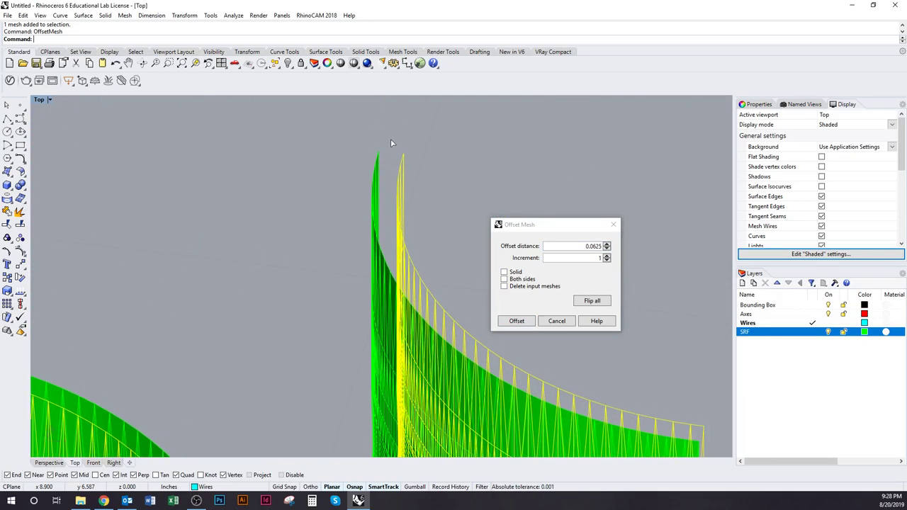
scroll(424, 203, "down", 8)
right_click_drag(414, 239, 385, 189)
right_click_drag(383, 299, 380, 273)
right_click_drag(372, 322, 423, 164)
right_click_drag(318, 350, 366, 316)
scroll(333, 261, "up", 2)
right_click_drag(339, 438, 340, 246)
scroll(340, 248, "up", 12)
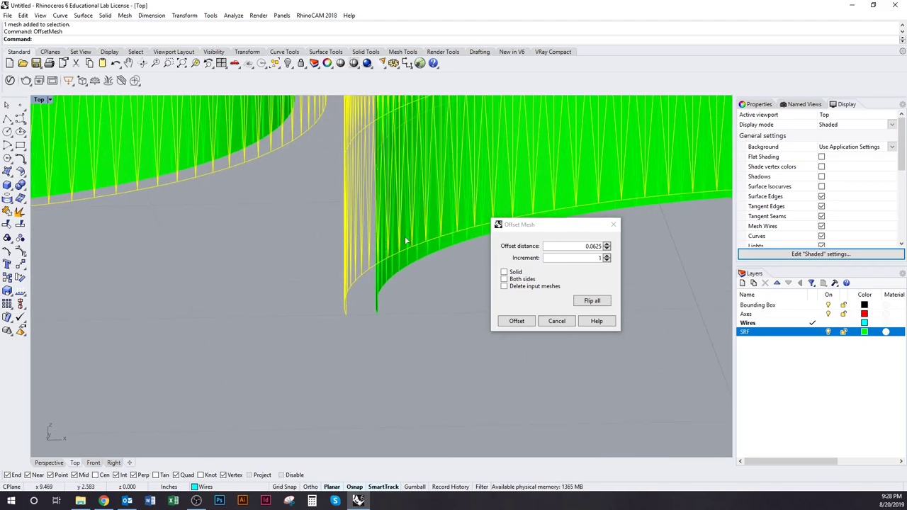
right_click_drag(417, 224, 303, 347)
scroll(393, 294, "down", 6)
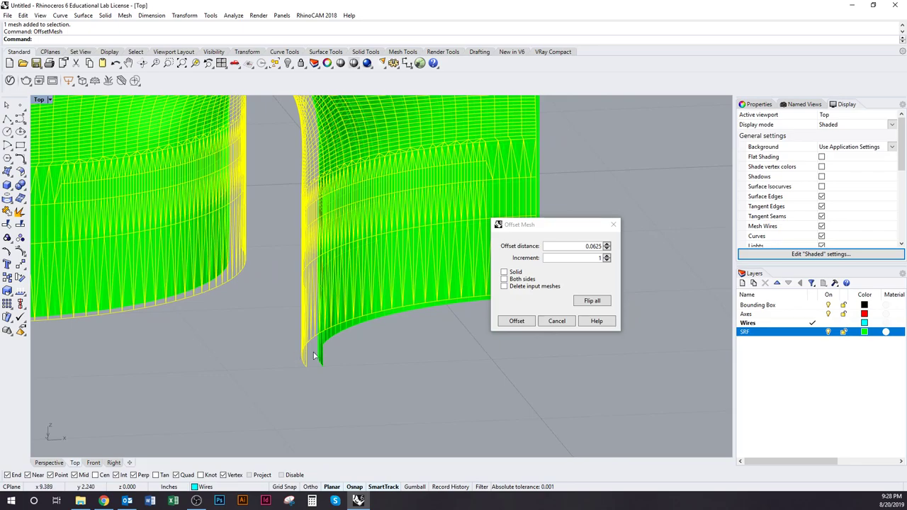
right_click_drag(484, 297, 427, 294)
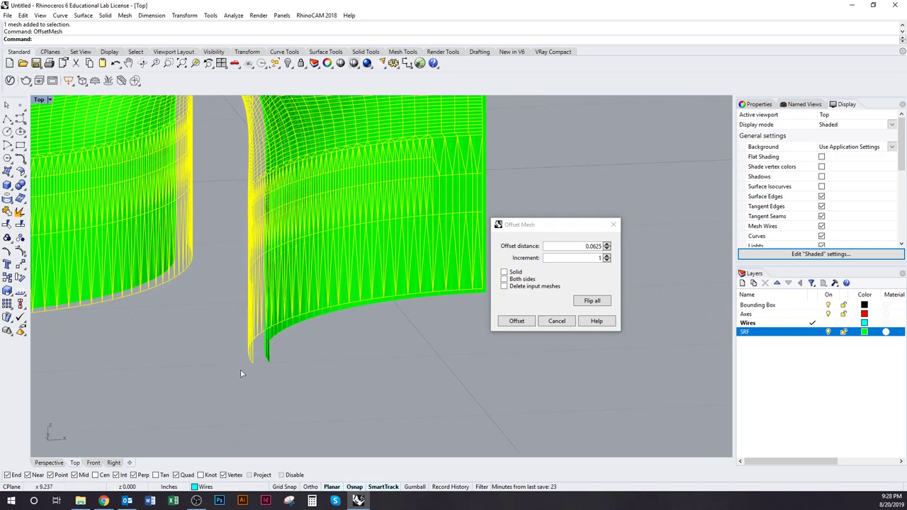
right_click_drag(316, 306, 295, 343)
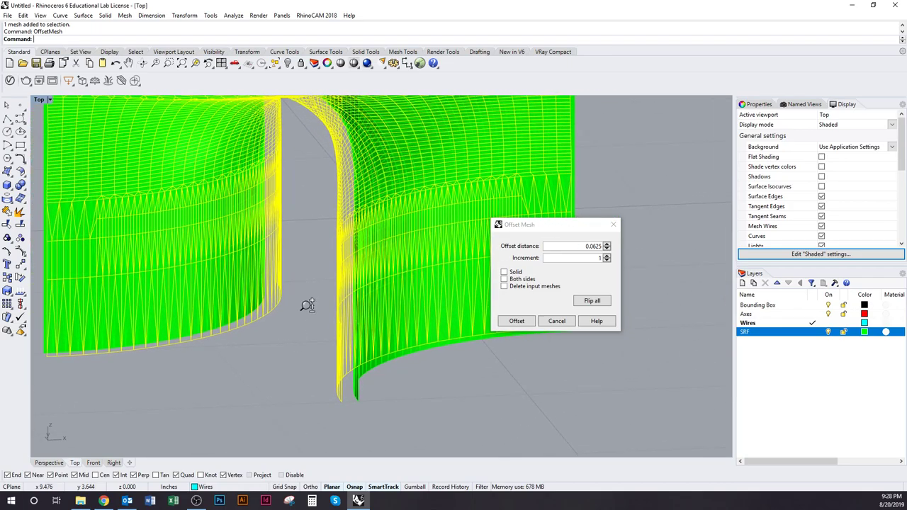
right_click_drag(310, 308, 272, 369)
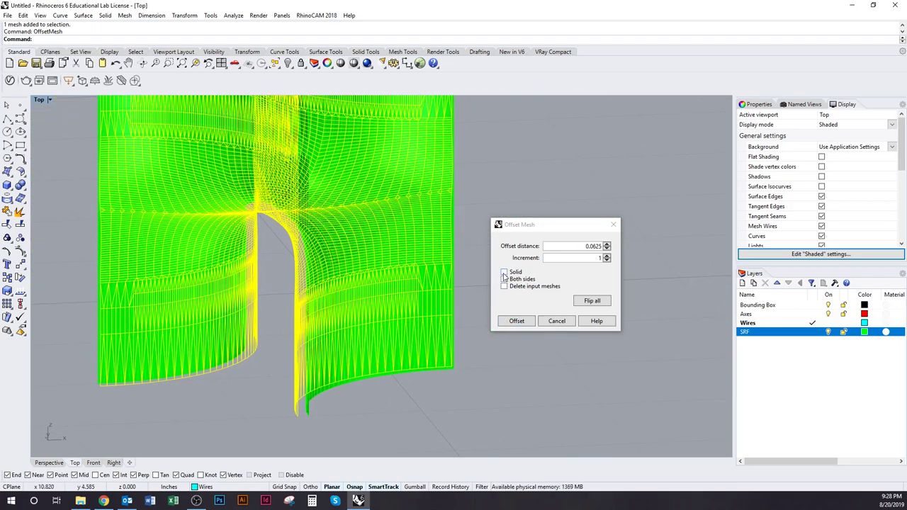
right_click_drag(361, 237, 368, 399)
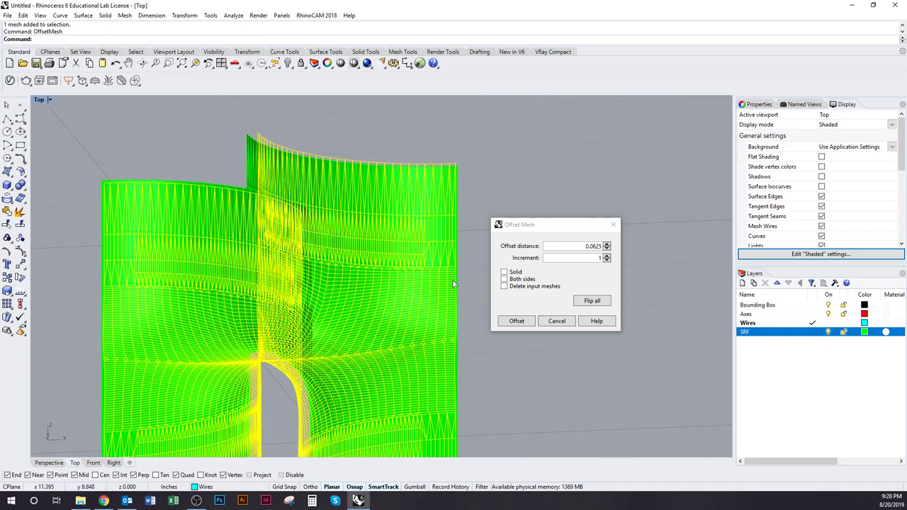
Enable the Solid and Both sides options for the mesh offset and check the preview from several angles
left_click(503, 273)
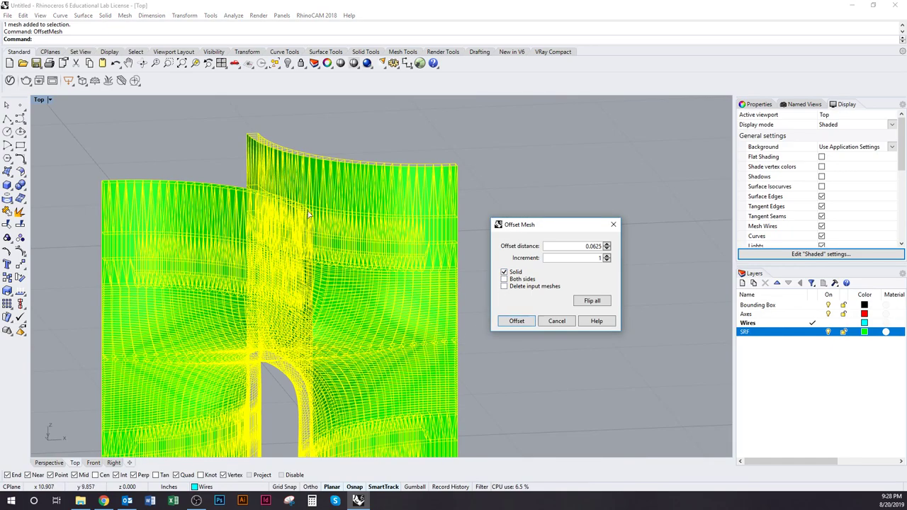
right_click_drag(407, 329, 390, 312)
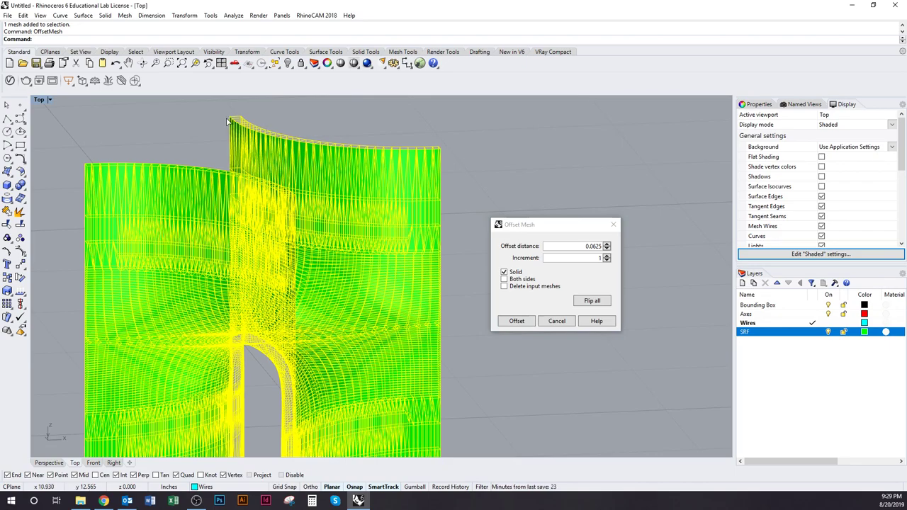
left_click(523, 281)
right_click_drag(366, 284, 342, 306)
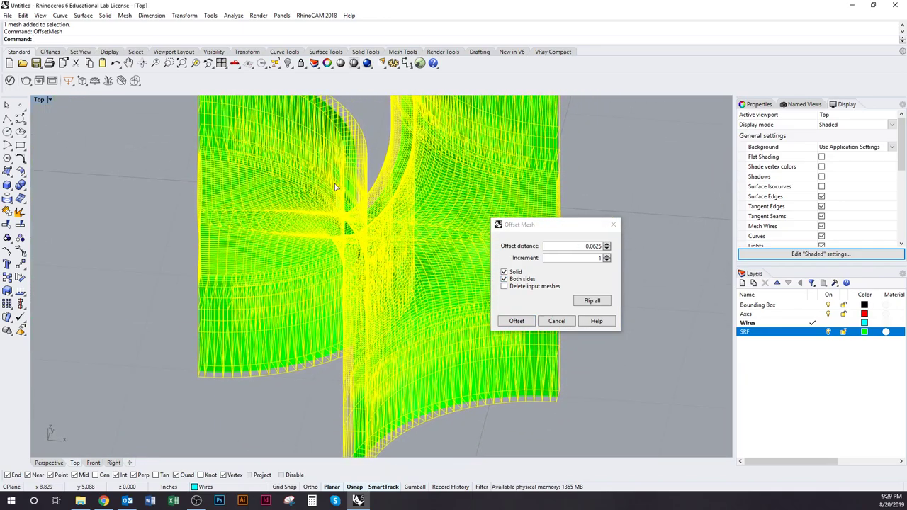
right_click_drag(408, 210, 396, 235)
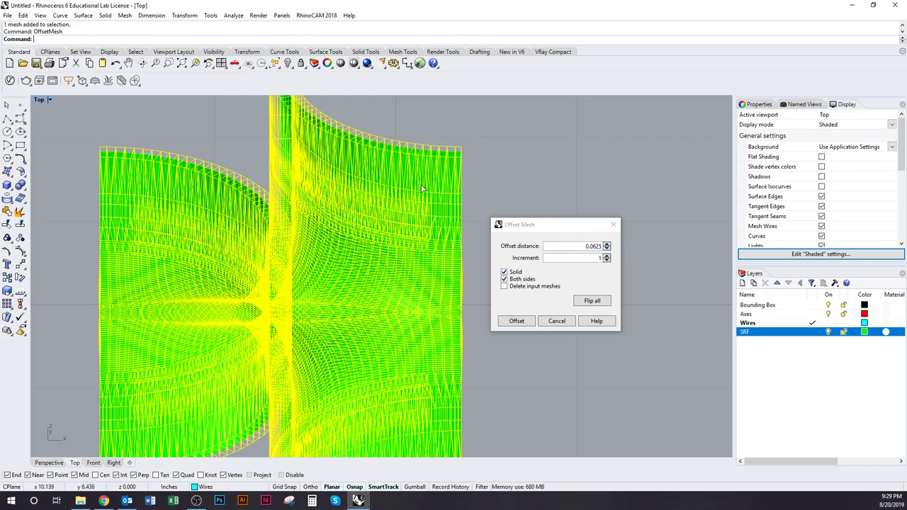
Check the offset preview and create the thickened mesh with the 0.0625 distance, Solid and Both sides settings
scroll(342, 271, "down", 2)
right_click_drag(348, 327, 326, 307)
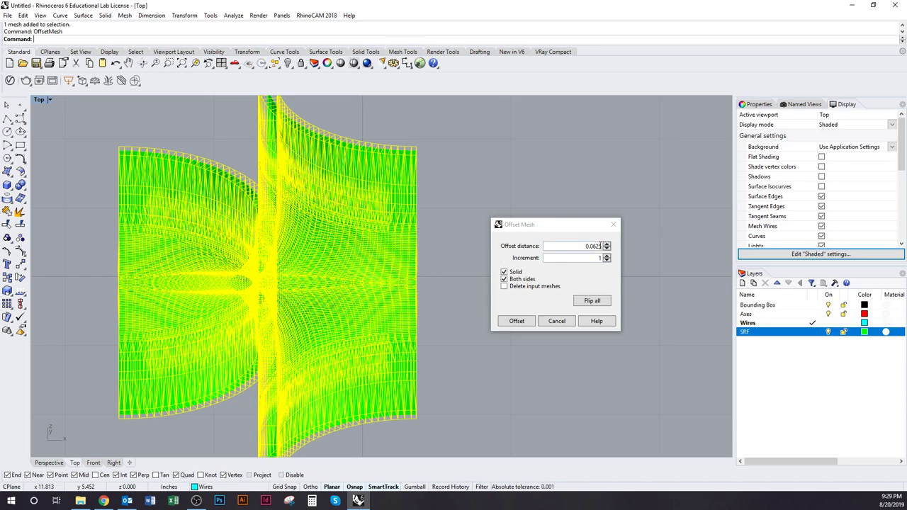
double_click(589, 246)
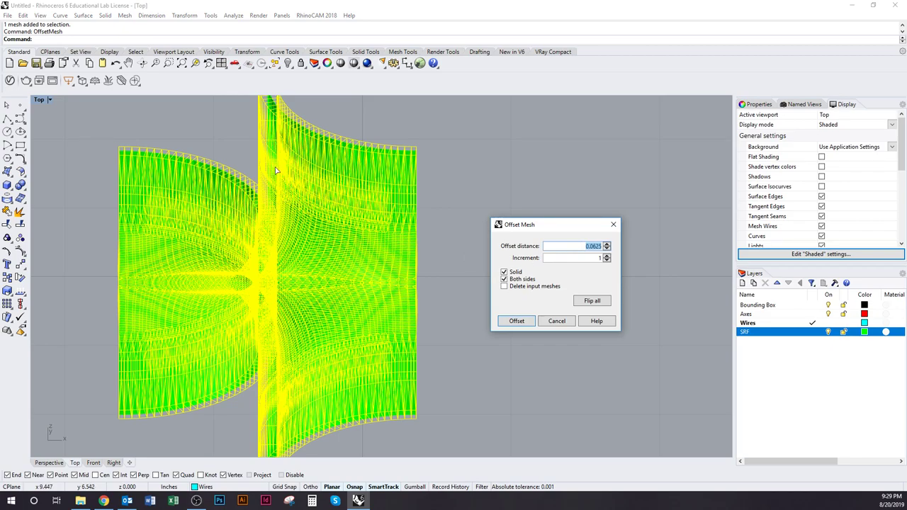
right_click_drag(219, 297, 243, 297, "ctrl+shift")
scroll(379, 266, "down", 3)
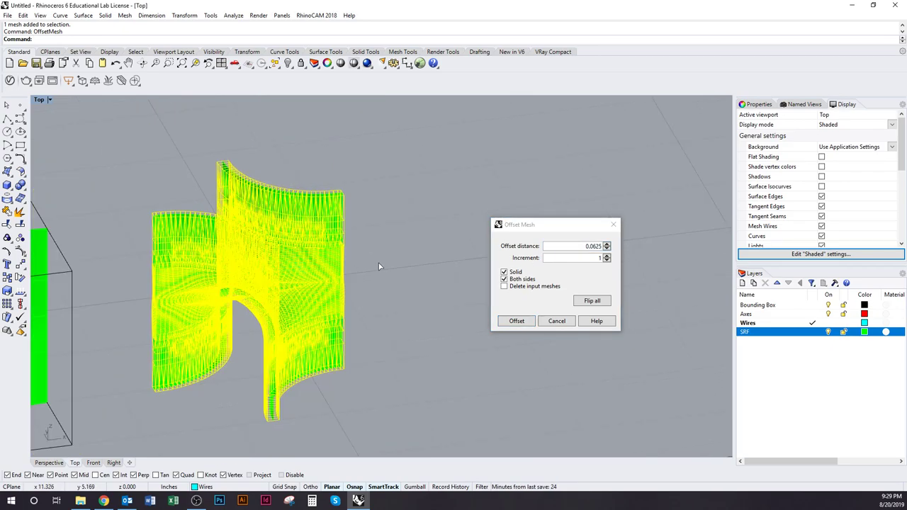
left_click(515, 323)
Examine the thickened mesh's wall, end faces and arch opening from several angles
right_click_drag(309, 325, 338, 317)
left_click(300, 299)
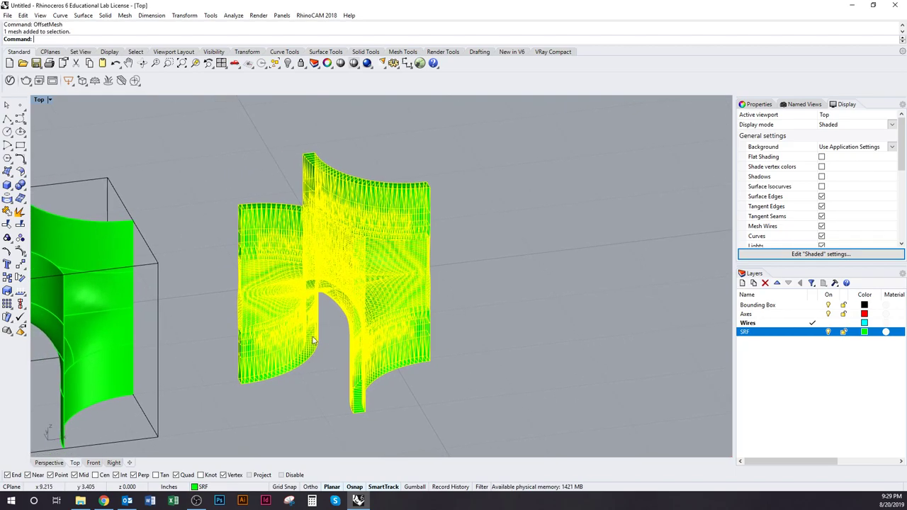
right_click_drag(310, 359, 312, 310, "ctrl+shift")
right_click_drag(327, 236, 290, 274)
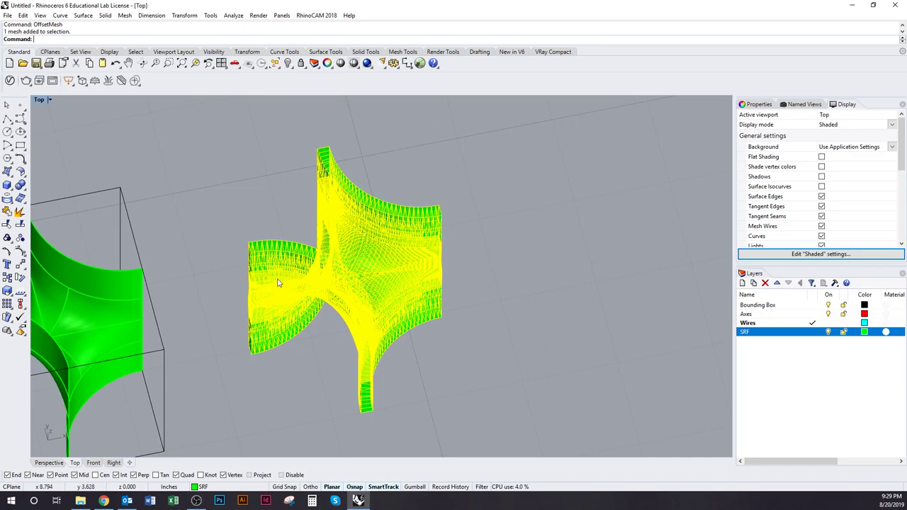
right_click_drag(365, 301, 379, 286)
left_click(474, 414)
right_click_drag(398, 390, 461, 270)
scroll(419, 316, "up", 2)
left_click(418, 316)
left_click(422, 396)
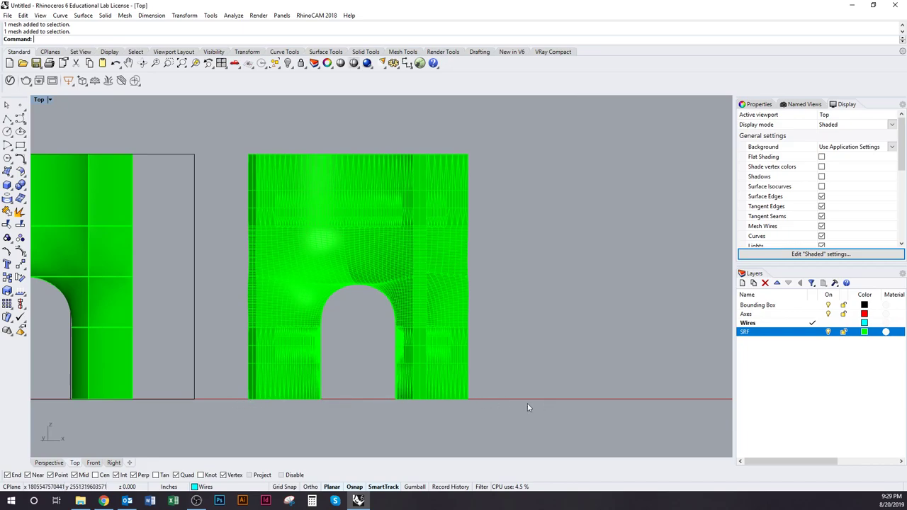
right_click_drag(474, 296, 449, 328, "ctrl+shift")
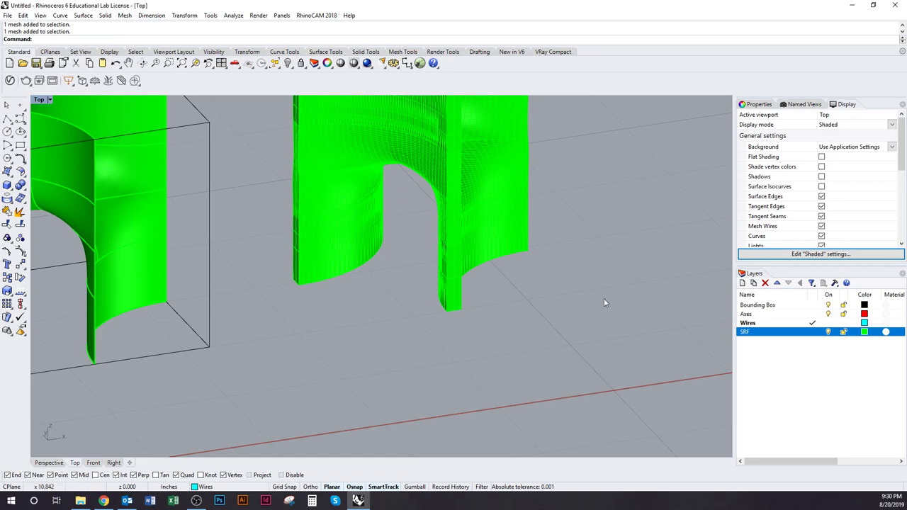
right_click_drag(501, 263, 488, 303)
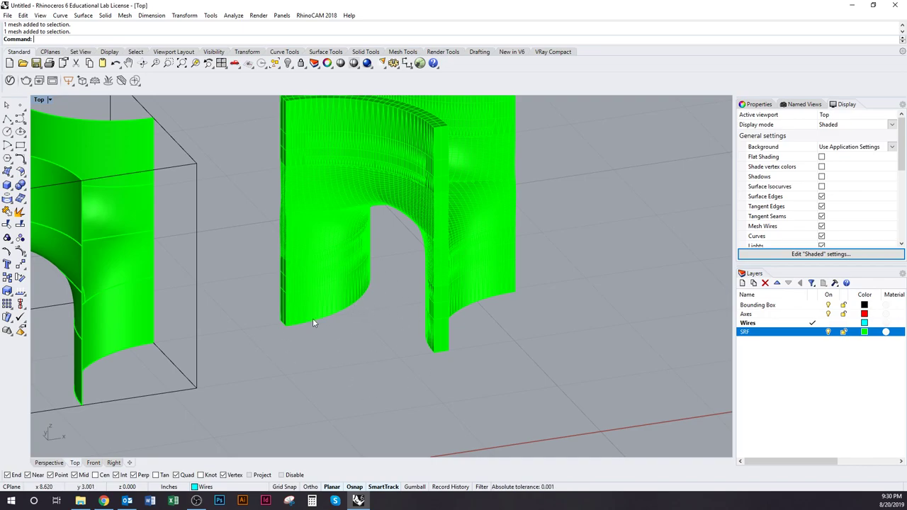
Compare the thickened mesh with the original polysurface in the bounding box, up close and as a whole
right_click_drag(369, 290, 377, 330)
scroll(377, 330, "down", 4)
right_click_drag(384, 367, 377, 339)
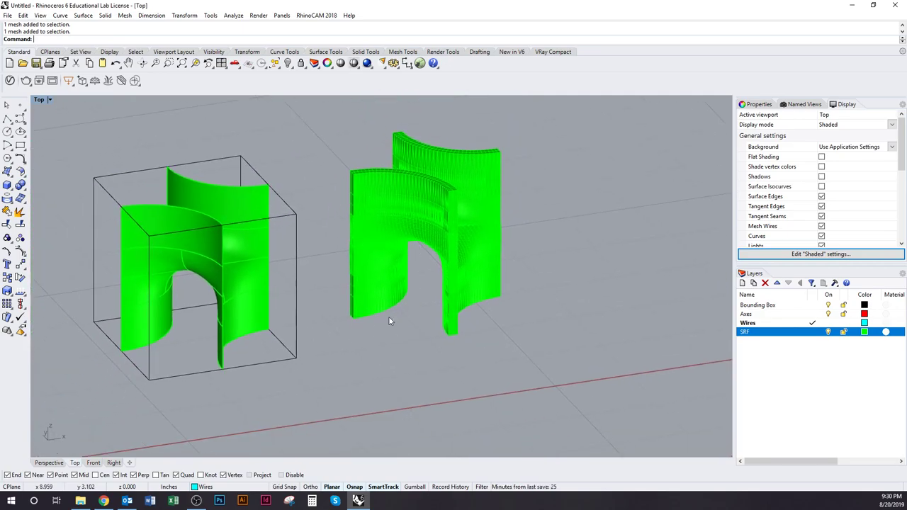
scroll(398, 310, "up", 4)
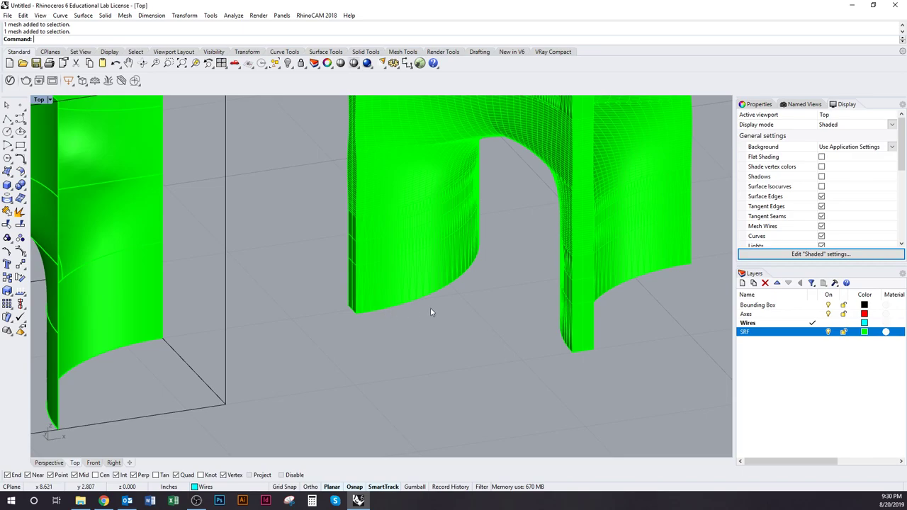
scroll(421, 318, "down", 5)
right_click_drag(461, 259, 475, 268)
scroll(469, 341, "up", 5)
scroll(477, 282, "down", 5)
right_click_drag(478, 282, 453, 376)
scroll(454, 312, "down", 3)
scroll(445, 247, "up", 3)
right_click_drag(445, 247, 391, 385, "shift")
right_click_drag(273, 383, 302, 358)
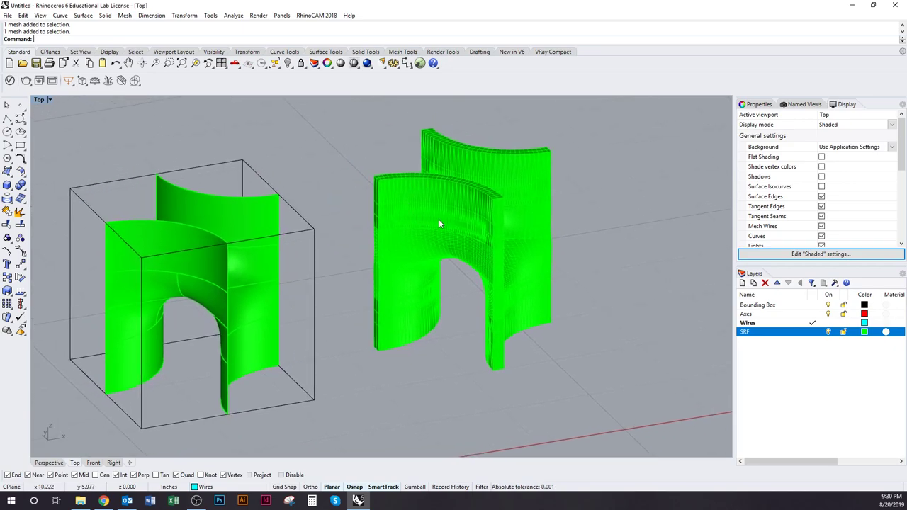
right_click_drag(313, 313, 321, 350)
Offset the polysurface inside the bounding box with OffsetSrf, using Solid=No and a distance of 0.0625
left_click(290, 341)
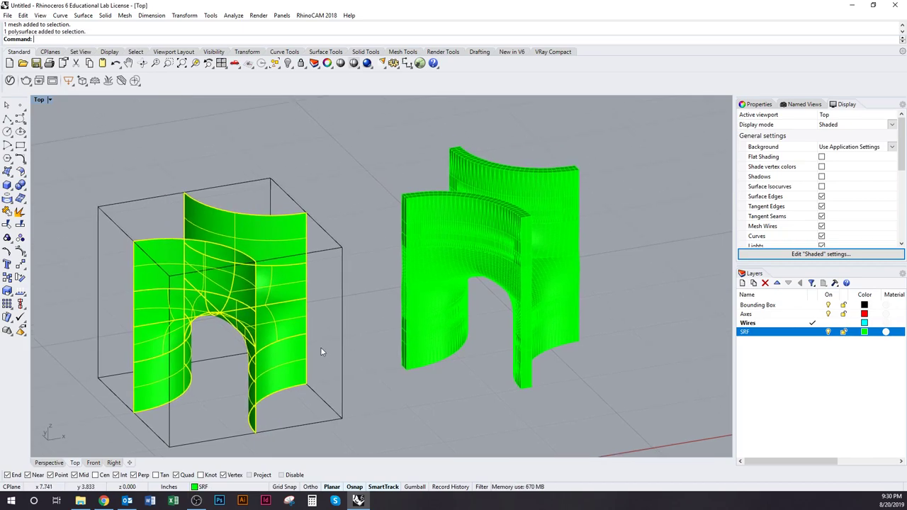
type("OffsetSrf")
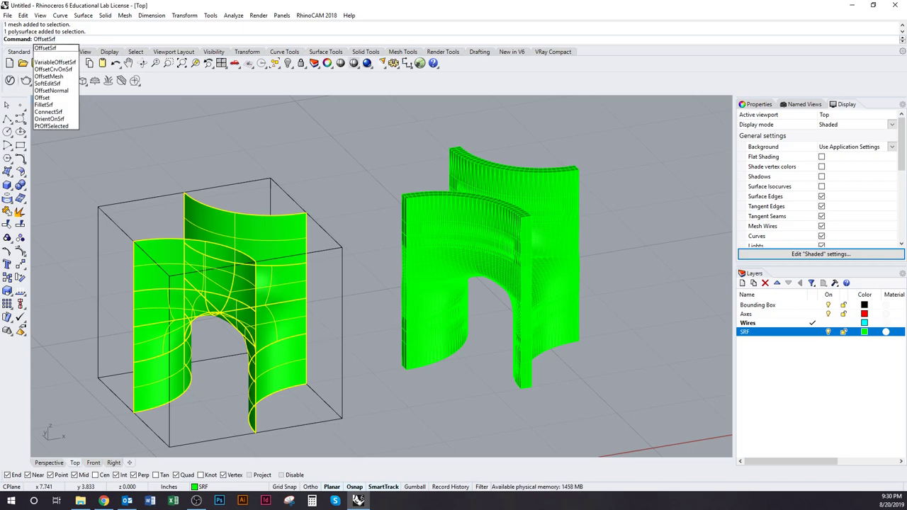
key("Return")
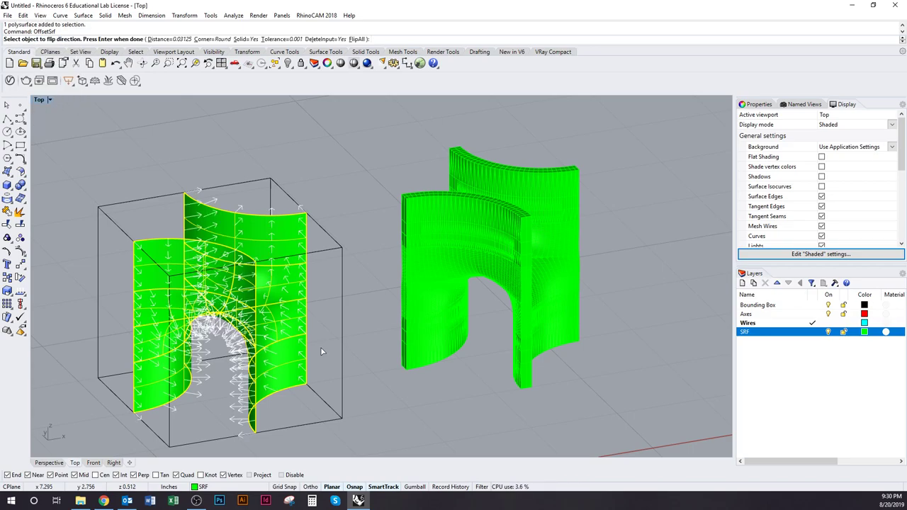
right_click_drag(286, 211, 303, 211)
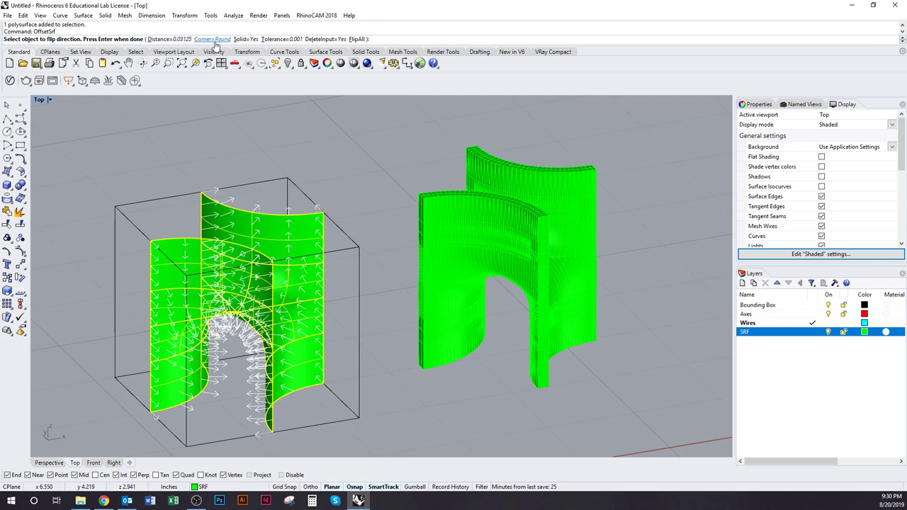
right_click_drag(266, 217, 215, 228, "ctrl+shift")
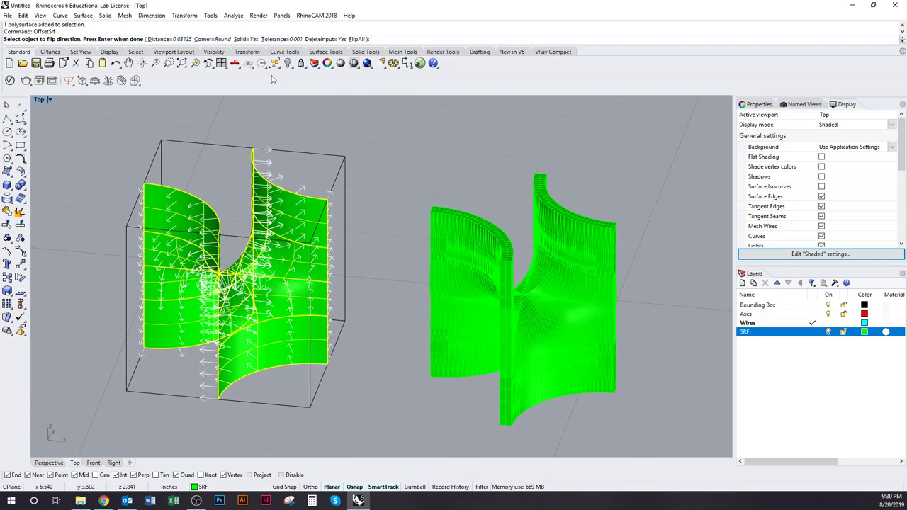
left_click(245, 40)
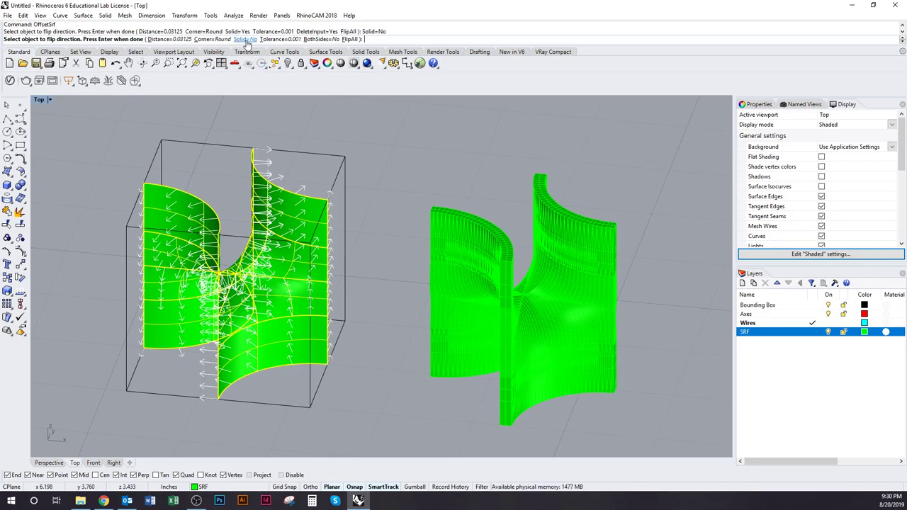
left_click(164, 39)
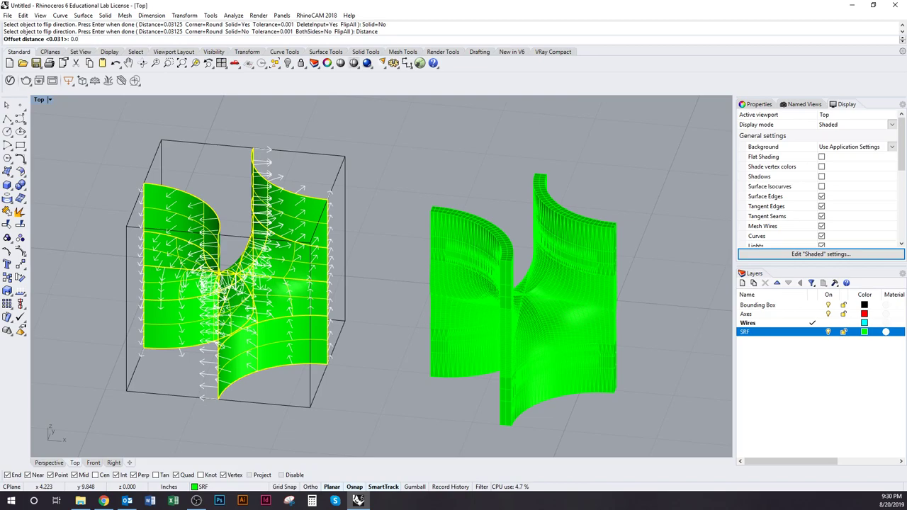
type("0.0625")
key("Return")
key("Return")
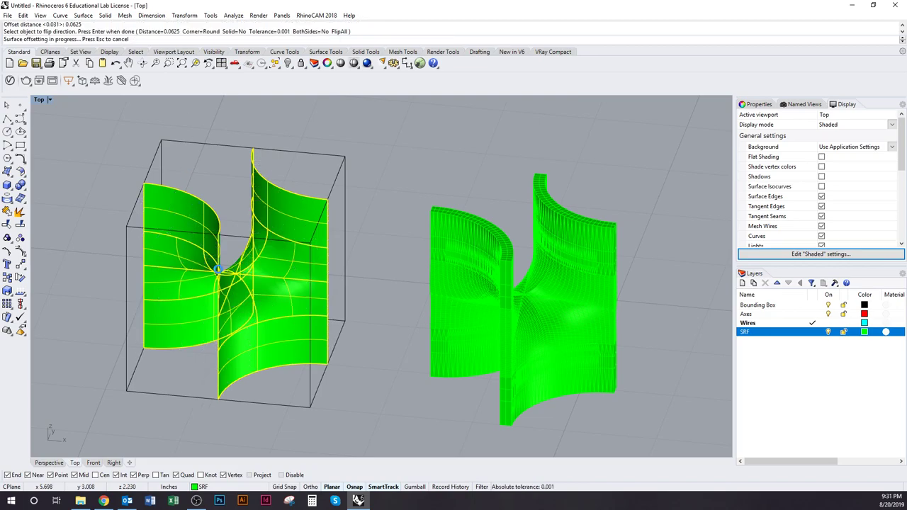
Offset the same polysurface to the opposite side at 0.0625 with all directions flipped, and hide the original
scroll(214, 260, "up", 3)
key("Return")
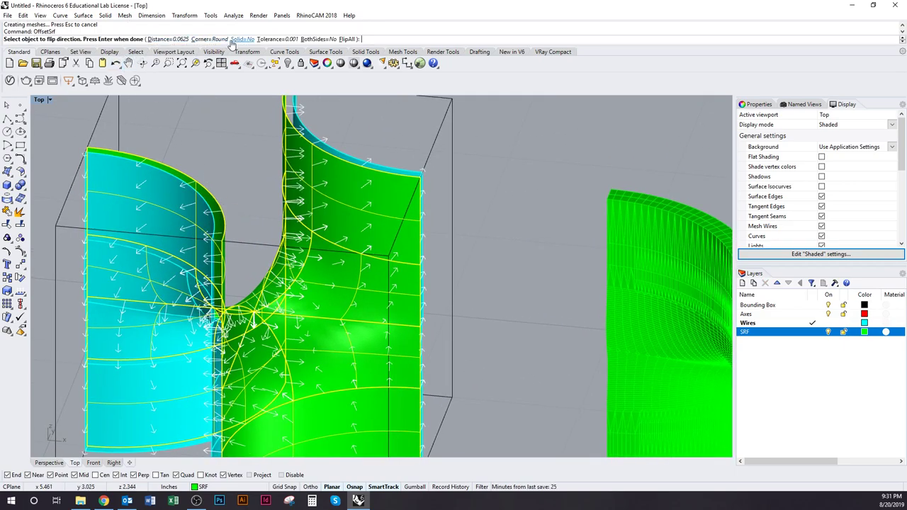
left_click(349, 39)
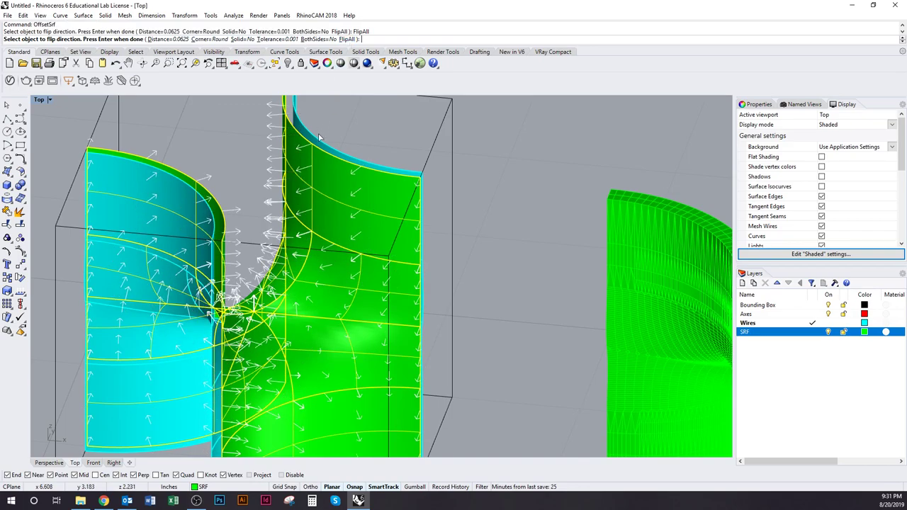
key("Return")
scroll(239, 222, "down", 3)
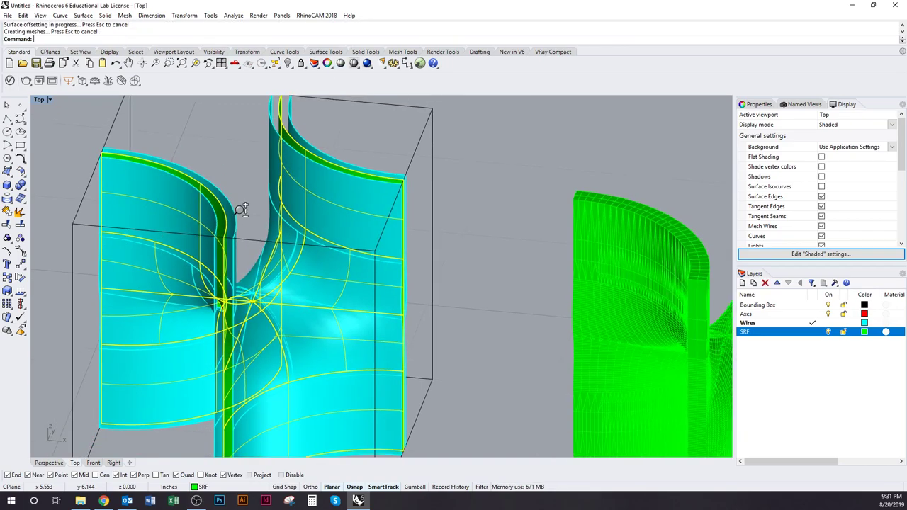
key("ctrl+h")
Make SRF the current layer and move the two offset polysurfaces to it
scroll(232, 252, "up", 4)
right_click_drag(262, 285, 265, 270)
left_click(265, 270)
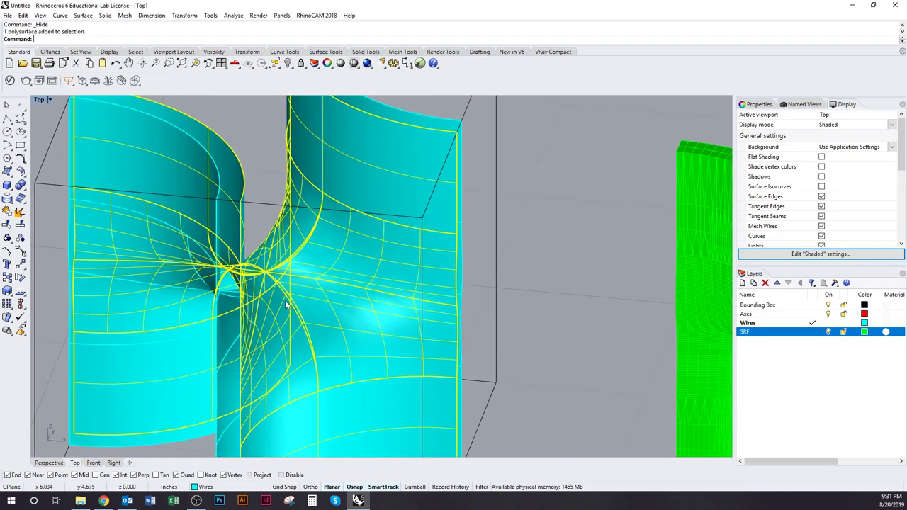
left_click(225, 275, "shift")
right_click(806, 335)
left_click(775, 351)
left_click(811, 331)
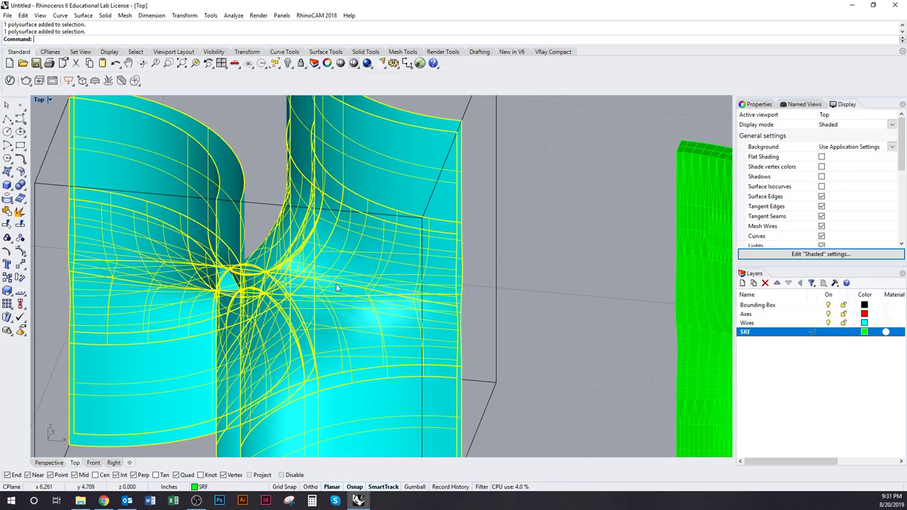
right_click_drag(336, 290, 347, 250)
scroll(348, 250, "down", 2)
right_click(808, 333)
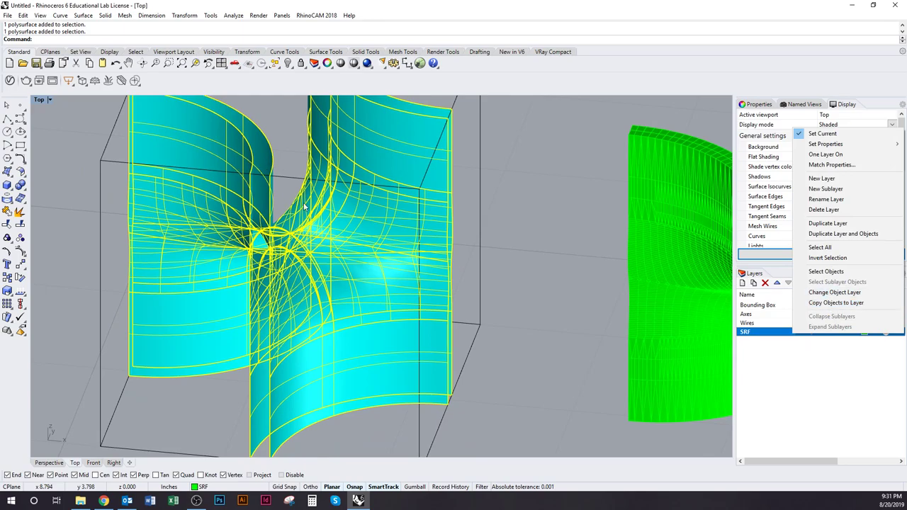
left_click(834, 292)
right_click_drag(551, 389, 404, 360)
left_click(454, 397)
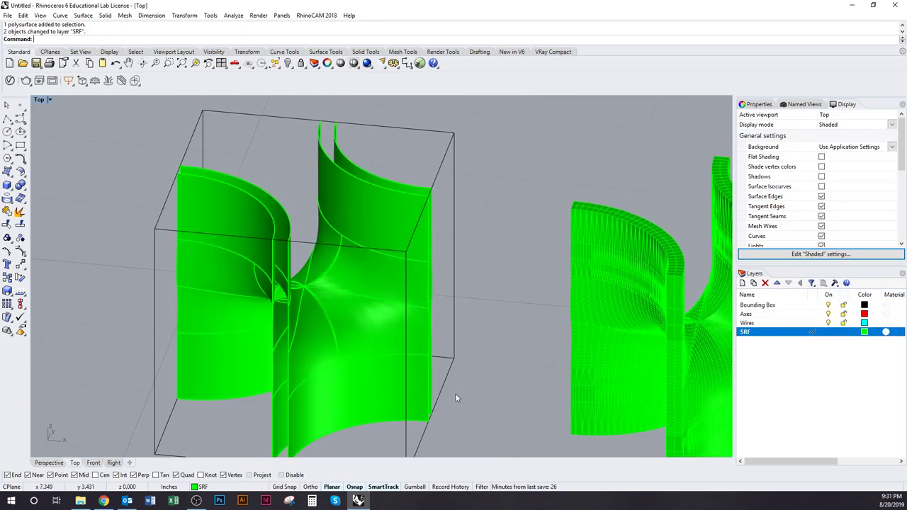
Loft a surface between the two upper curved edges of the offset surfaces around the front wall
type("loft")
key("Return")
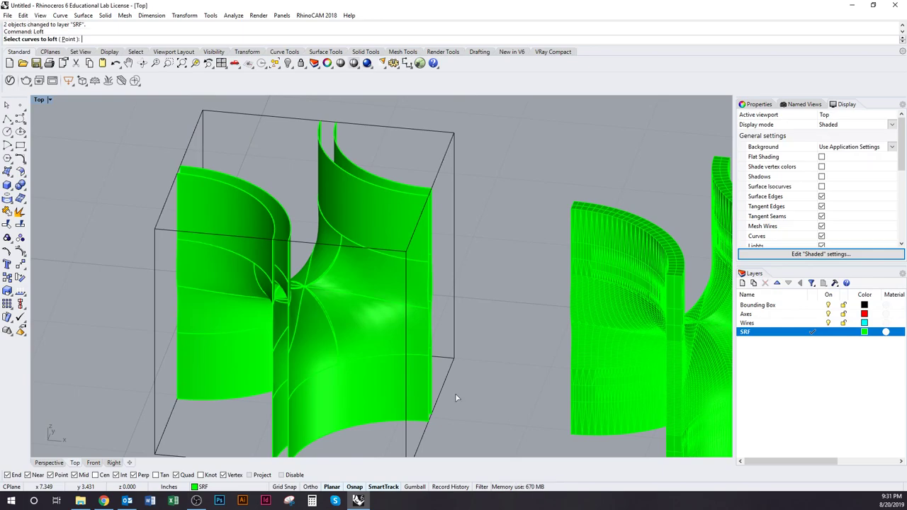
left_click(276, 214)
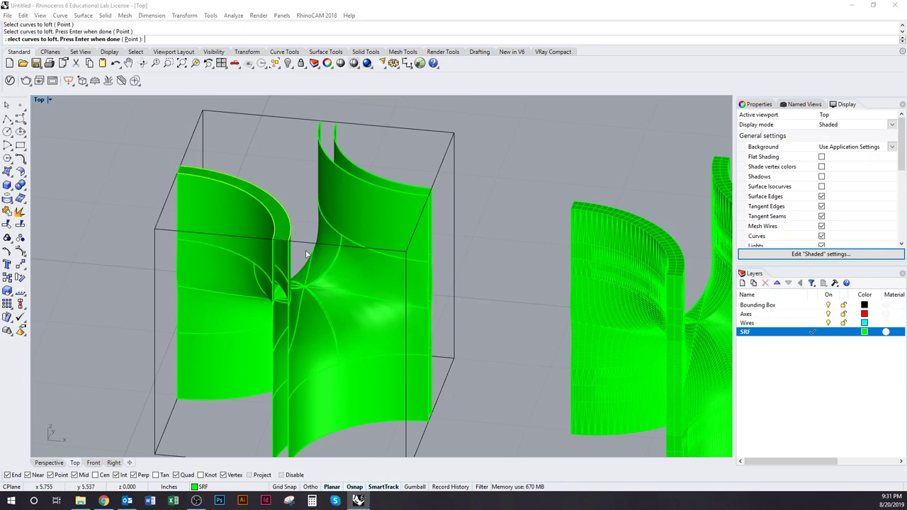
scroll(287, 198, "up", 5)
key("Escape")
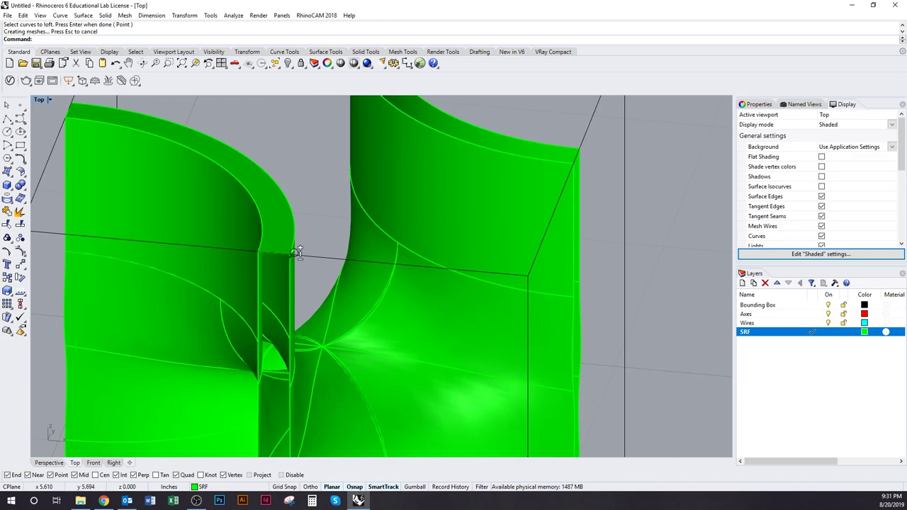
scroll(296, 253, "down", 2)
Loft the uppermost pair of vertical edges at the front end of the two offset surfaces
right_click_drag(295, 253, 281, 179)
right_click(262, 213)
left_click(251, 211)
left_click(275, 215)
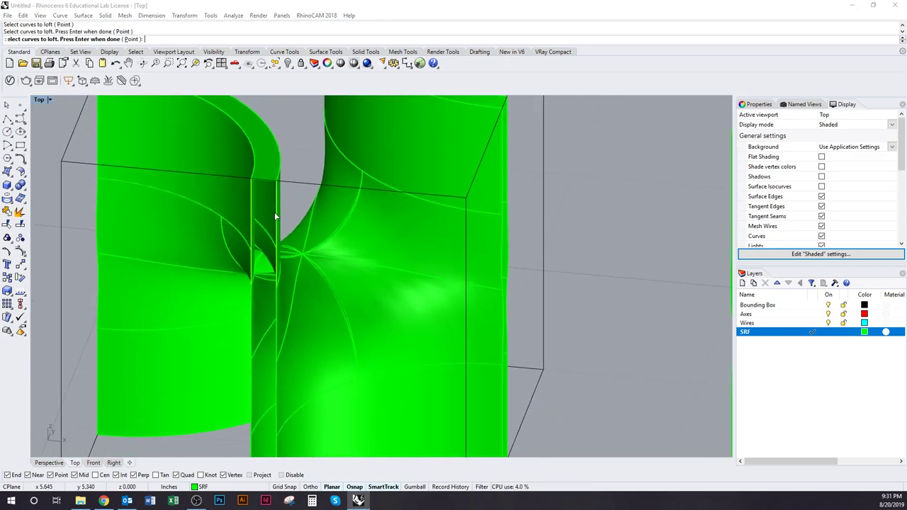
key("Return")
key("Return")
right_click_drag(279, 332, 283, 267)
left_click(260, 256)
right_click(260, 260)
left_click(259, 261)
left_click(284, 249)
right_click(279, 315)
key("Escape")
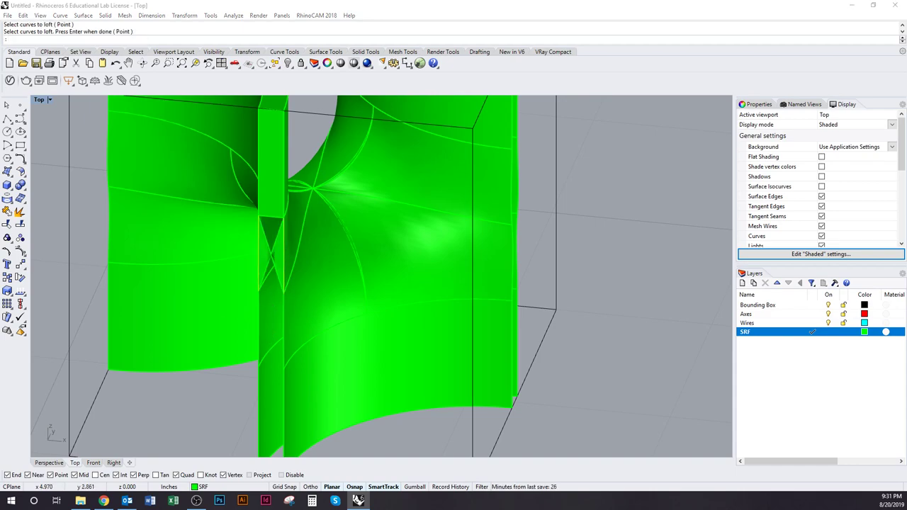
left_click_drag(288, 118, 534, 193)
left_click(555, 341)
Loft the second pair of vertical edges below the first end strip, with Normal style and no simplification
right_click(255, 235)
left_click(258, 229)
left_click(284, 235)
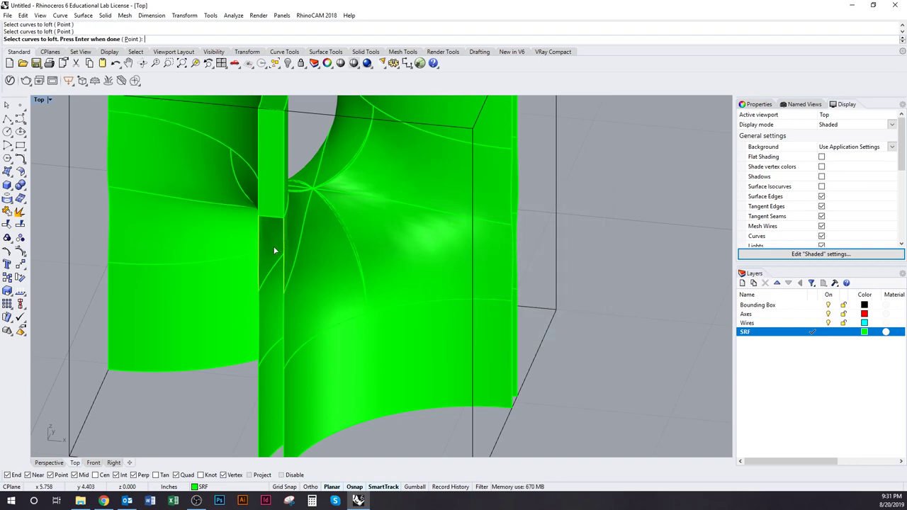
key("Return")
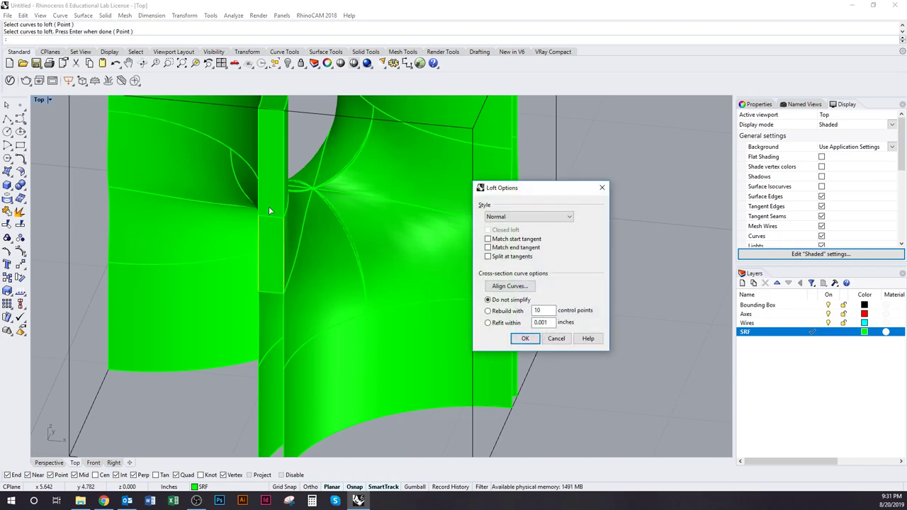
left_click(525, 338)
Loft the third pair of vertical edges down the front end of the offset surfaces
key("Return")
left_click(292, 267)
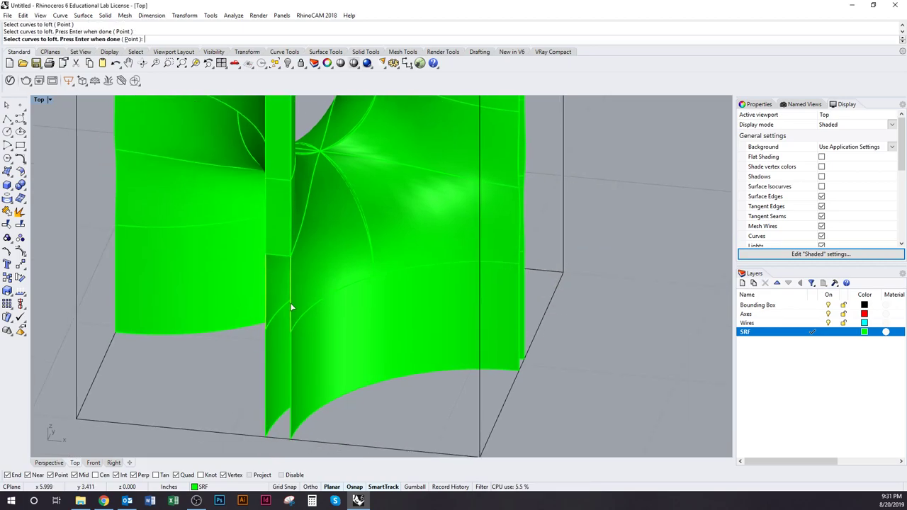
key("Return")
key("Return")
key("Return")
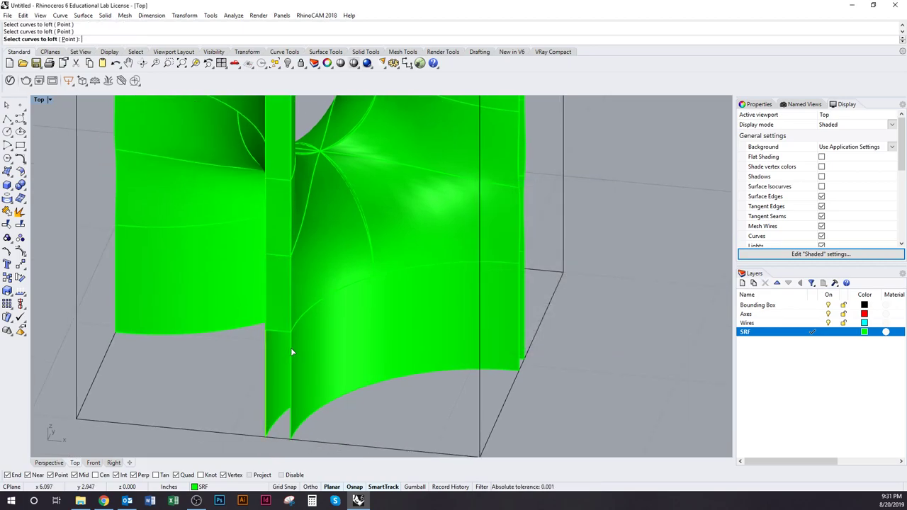
Loft the lowest pair of vertical edges at the front end of the two offset surfaces
left_click(291, 349)
key("Return")
key("Return")
Join the lofted edge strips and the two offset surfaces into one polysurface
scroll(280, 370, "down", 3)
left_click(278, 379)
left_click(282, 298, "shift")
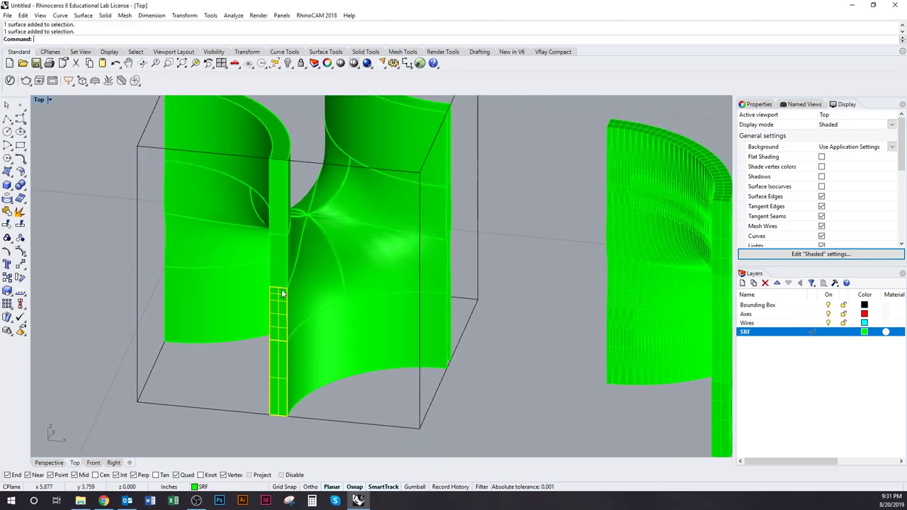
left_click(352, 246)
left_click(342, 318)
right_click_drag(341, 318, 312, 388)
key("Return")
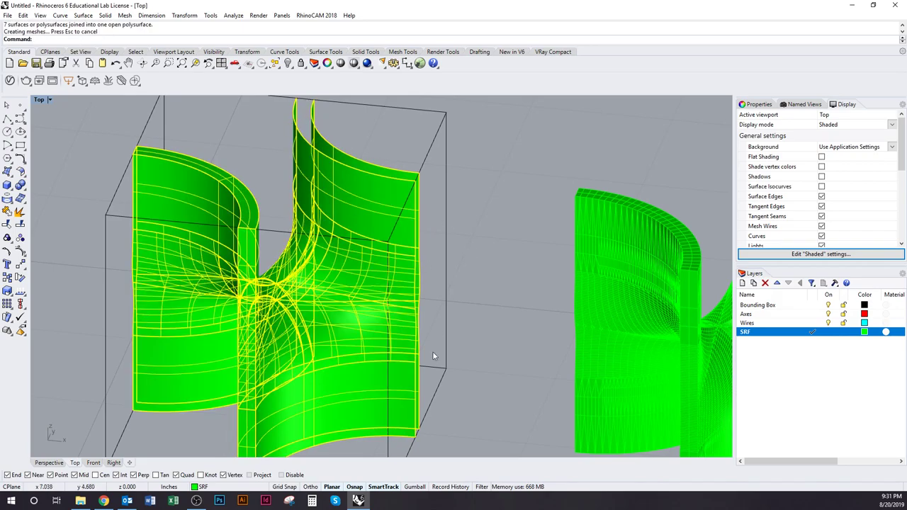
Show the naked edges of the joined polysurface with ShowEdges and set the viewport to Wireframe display
right_click_drag(413, 207, 336, 239)
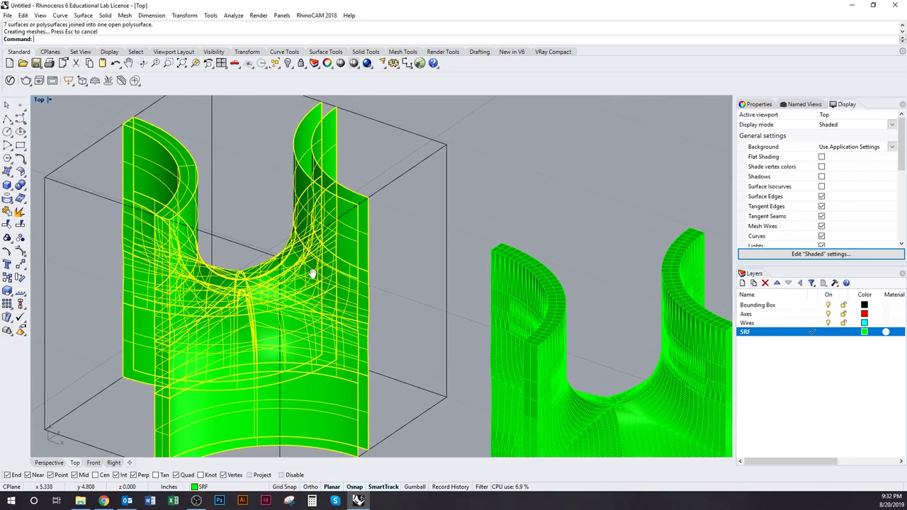
right_click_drag(305, 276, 338, 255)
left_click(430, 265)
left_click(374, 297)
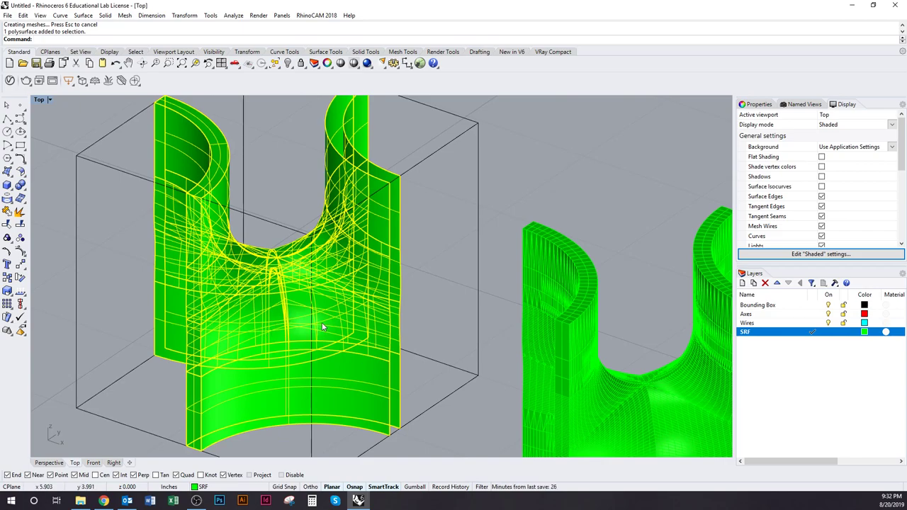
type("ShowEdges")
key("Return")
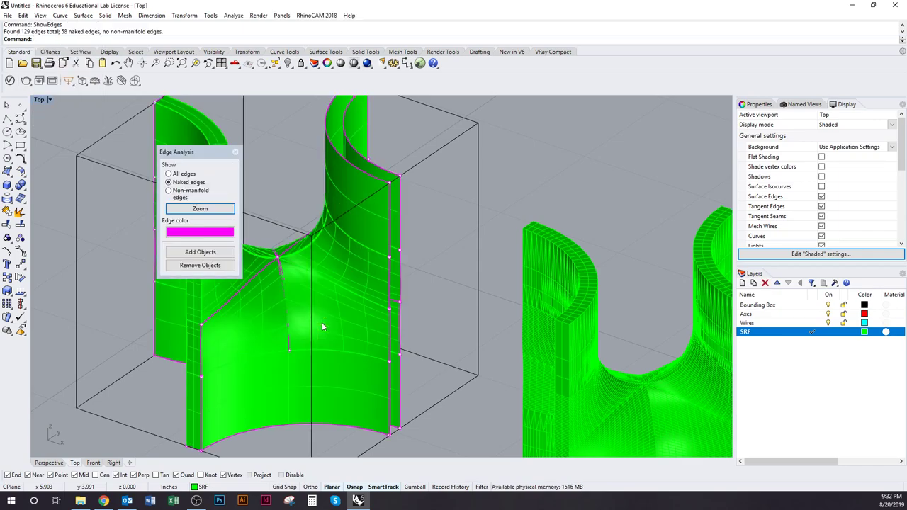
right_click_drag(322, 326, 411, 338, "shift")
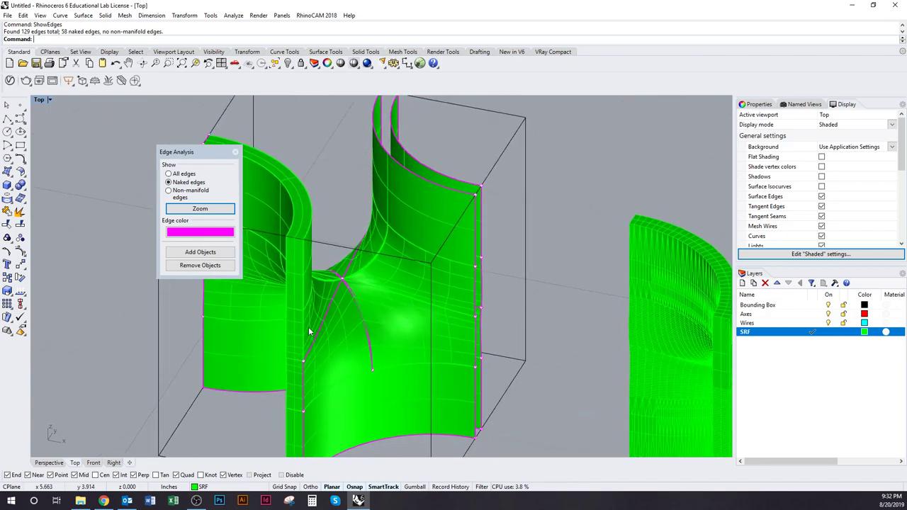
key("ctrl+alt+w")
right_click_drag(316, 330, 384, 308, "shift")
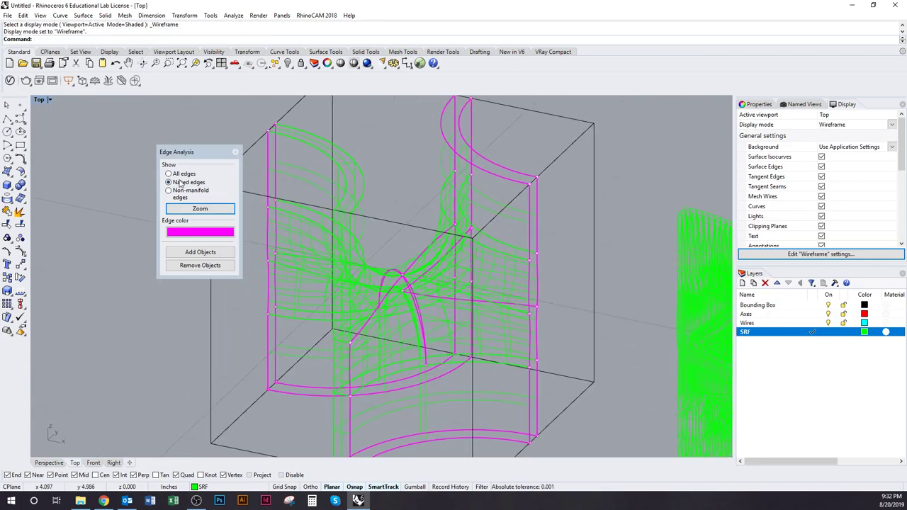
Examine the naked edges around the openings, vertical ends and central seams of the joined polysurface from several angles
left_click_drag(207, 150, 134, 129)
right_click_drag(279, 255, 349, 376)
right_click_drag(412, 376, 399, 313, "shift")
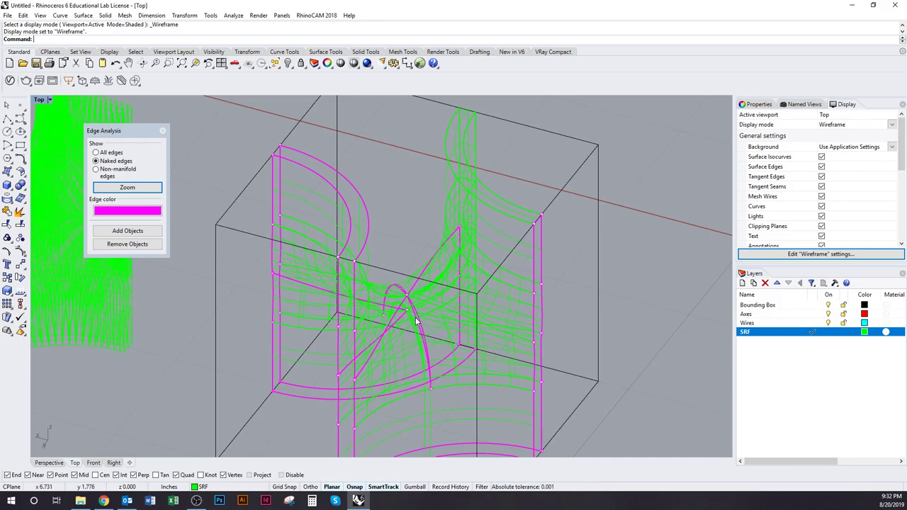
scroll(408, 298, "up", 6)
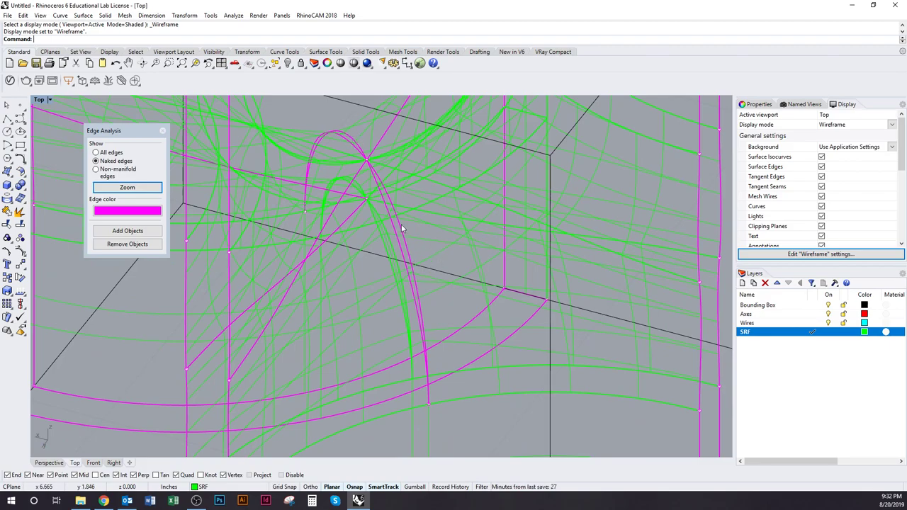
scroll(401, 225, "down", 6)
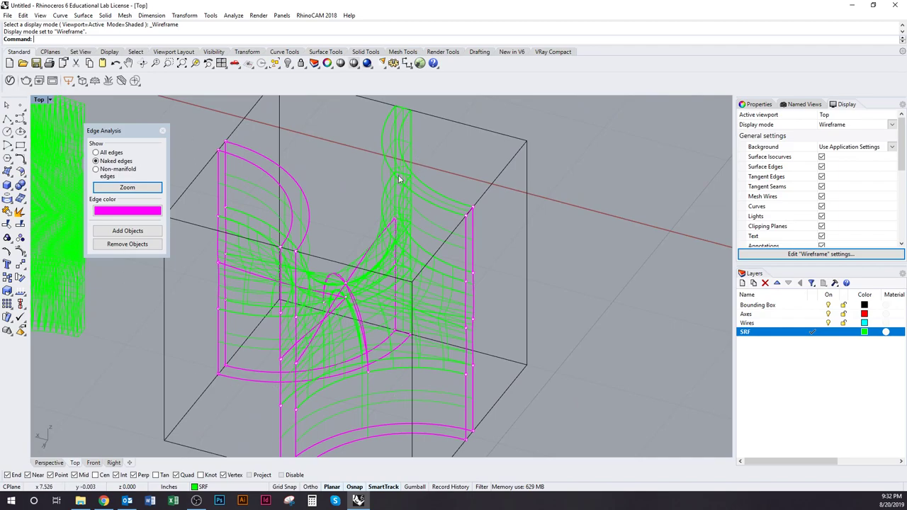
right_click_drag(394, 349, 431, 329)
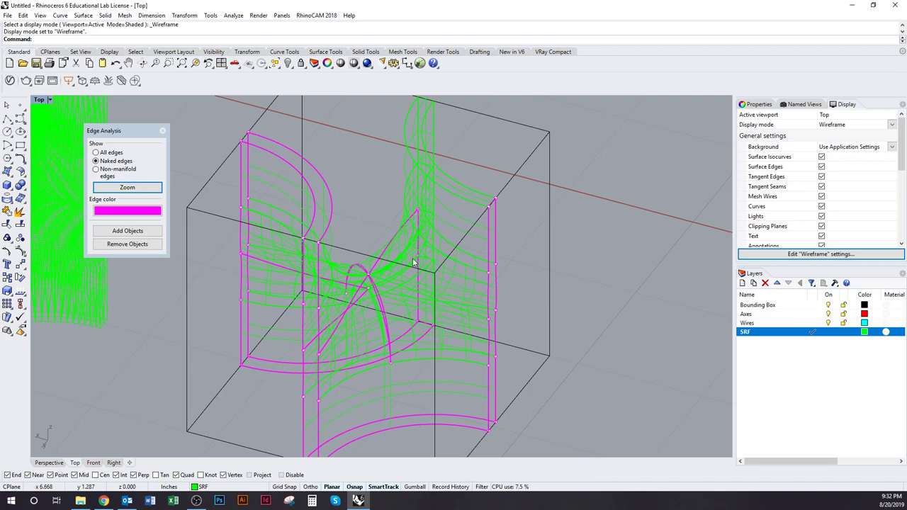
right_click_drag(378, 307, 452, 334)
right_click_drag(410, 301, 430, 331)
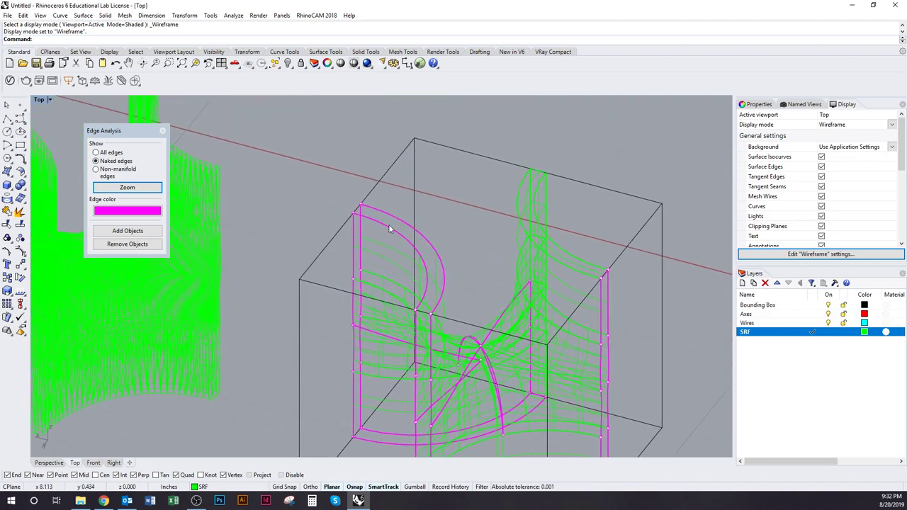
right_click_drag(409, 247, 397, 206)
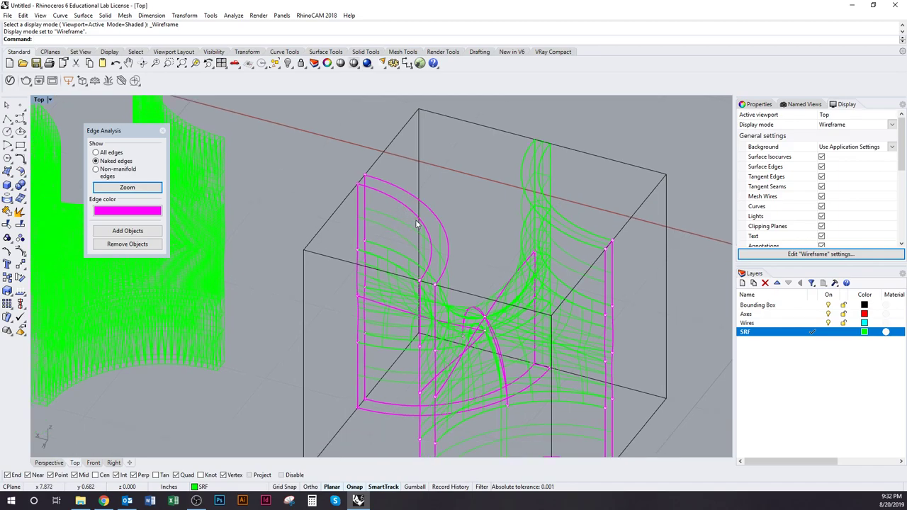
right_click_drag(459, 313, 409, 282)
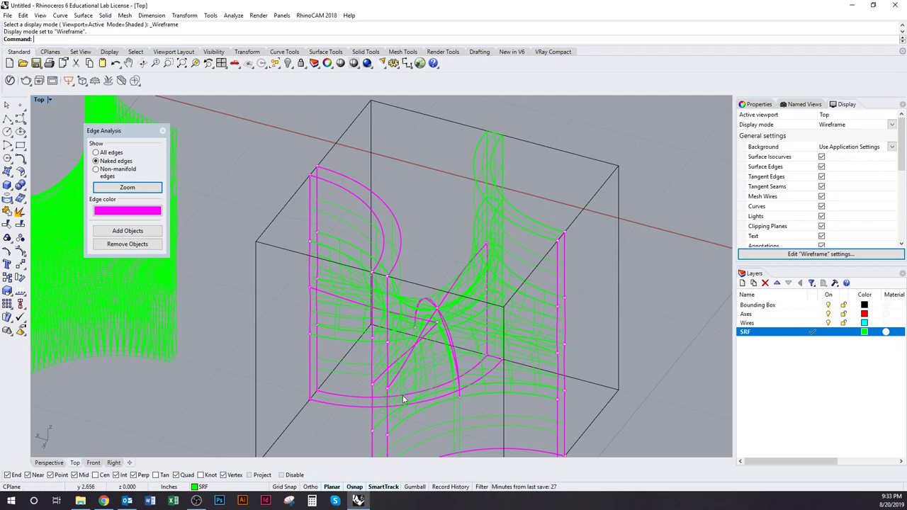
scroll(436, 219, "down", 6)
scroll(436, 400, "up", 6)
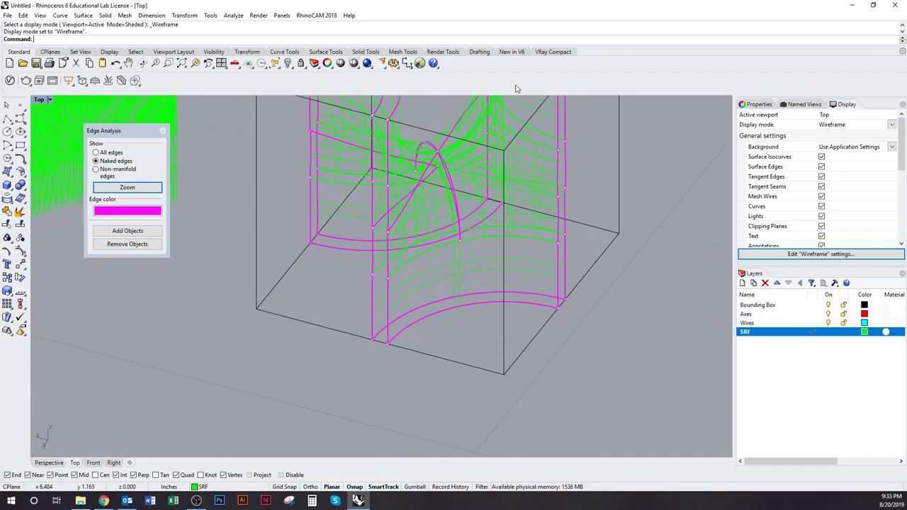
scroll(448, 397, "down", 3)
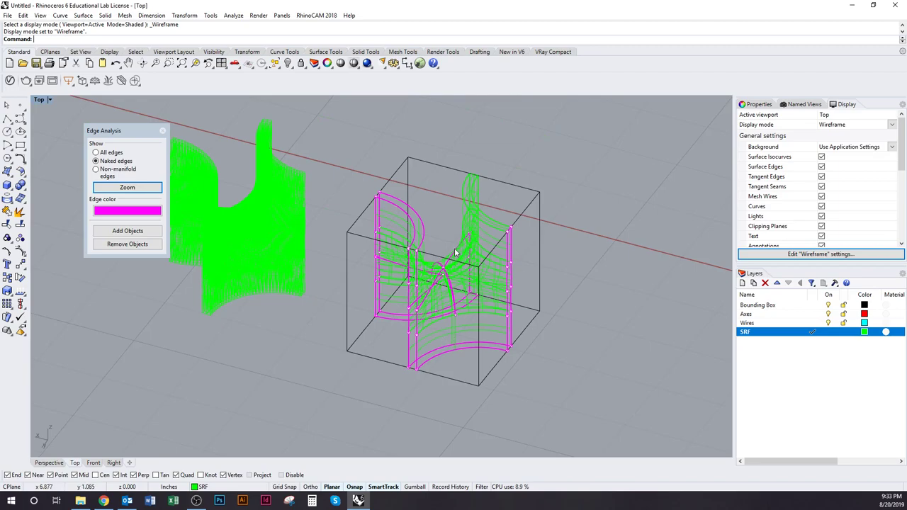
scroll(453, 266, "up", 4)
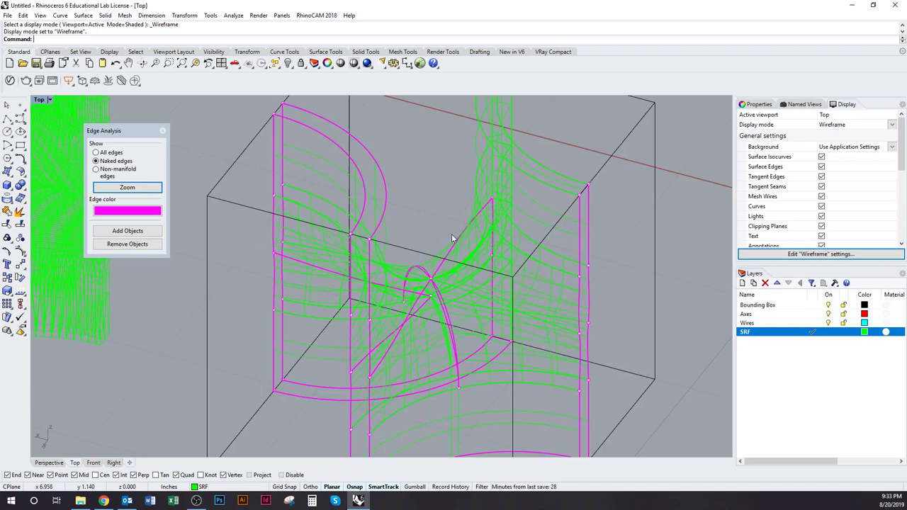
Select the joined polysurface to compare it with the offset mesh beside it, and end the edge analysis
left_click(429, 282)
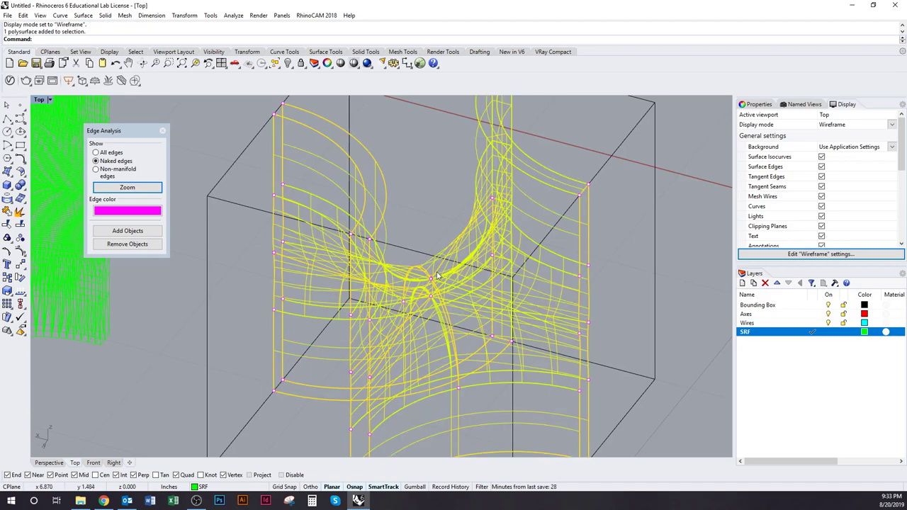
left_click(428, 230)
left_click(517, 338)
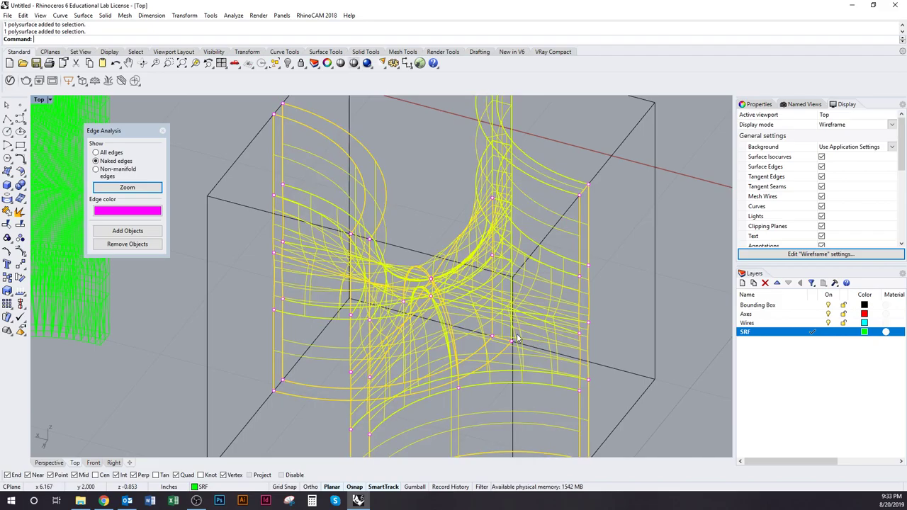
scroll(505, 339, "down", 5)
right_click_drag(504, 339, 290, 309)
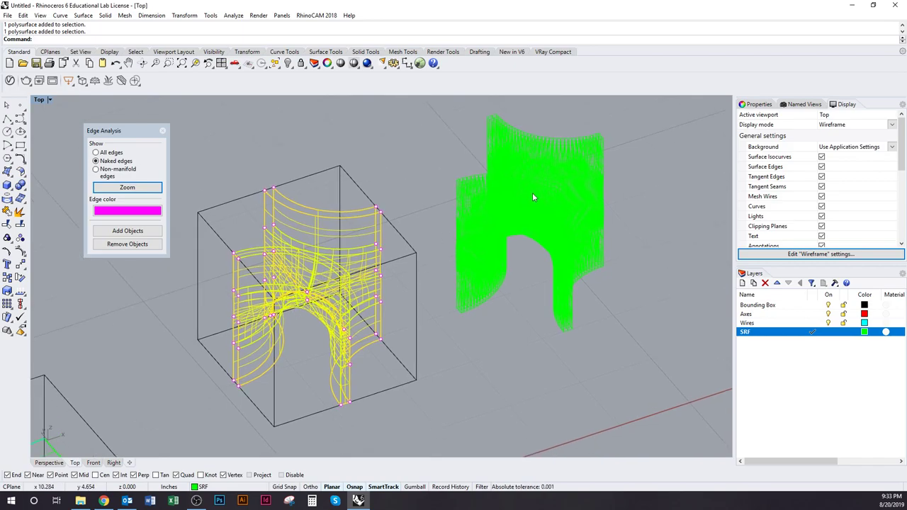
right_click_drag(510, 267, 512, 288)
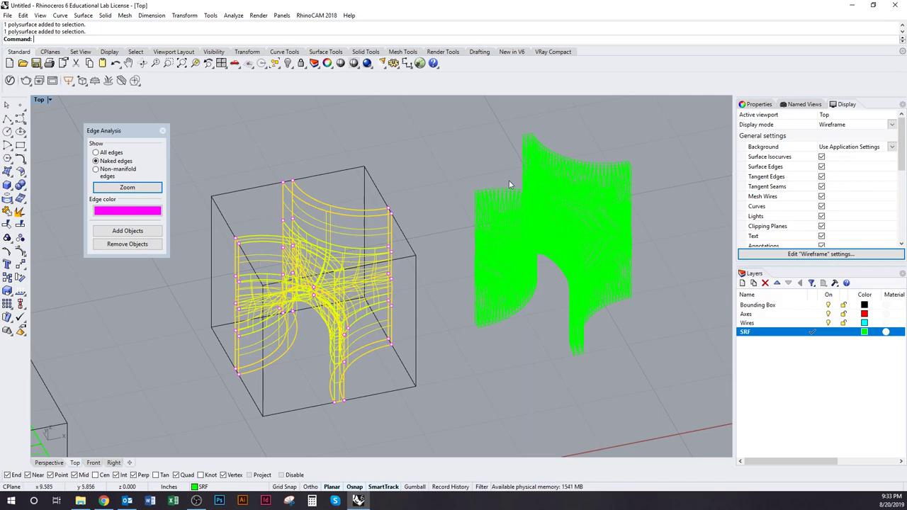
left_click(446, 361)
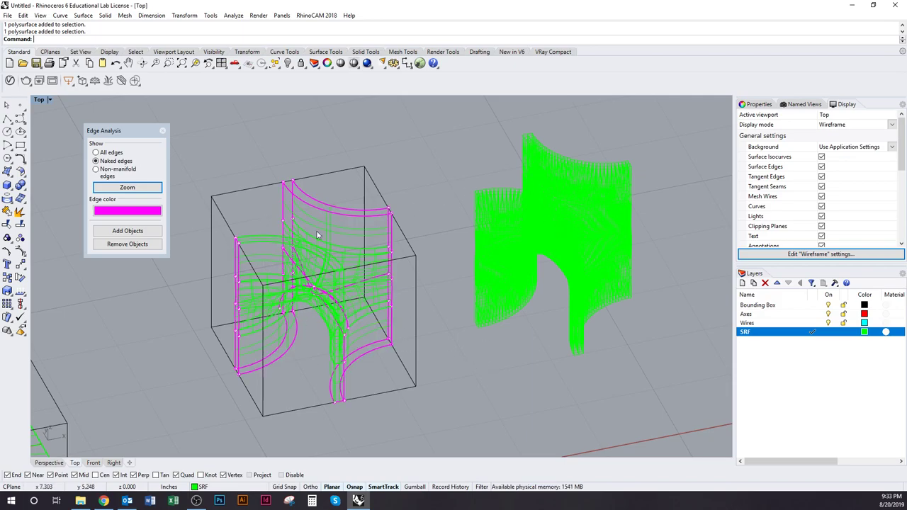
left_click(162, 130)
Remove the joined offset polysurface, bring back the hidden original surface, and set the viewport to Shaded display
right_click_drag(364, 285, 265, 257)
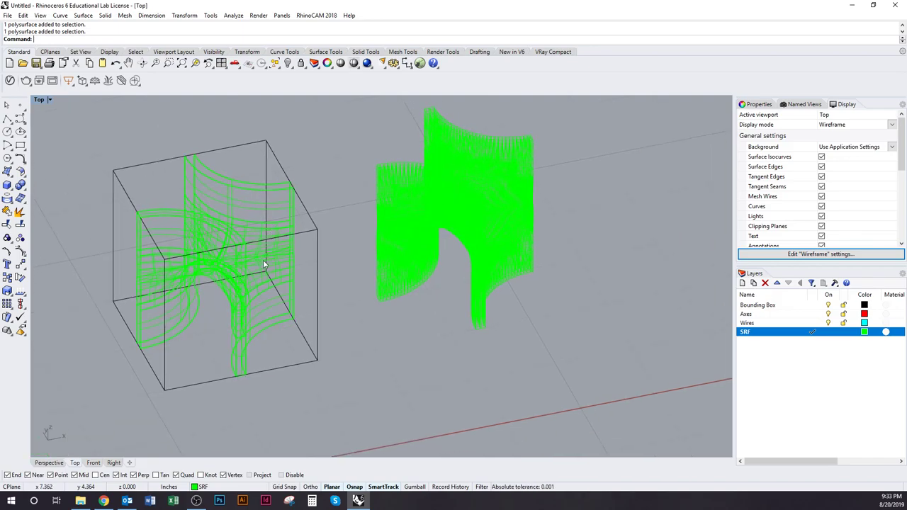
left_click(239, 284)
key("Delete")
scroll(245, 287, "down", 2)
key("ctrl+z")
scroll(218, 286, "up", 2)
key("ctrl+z")
key("ctrl+z")
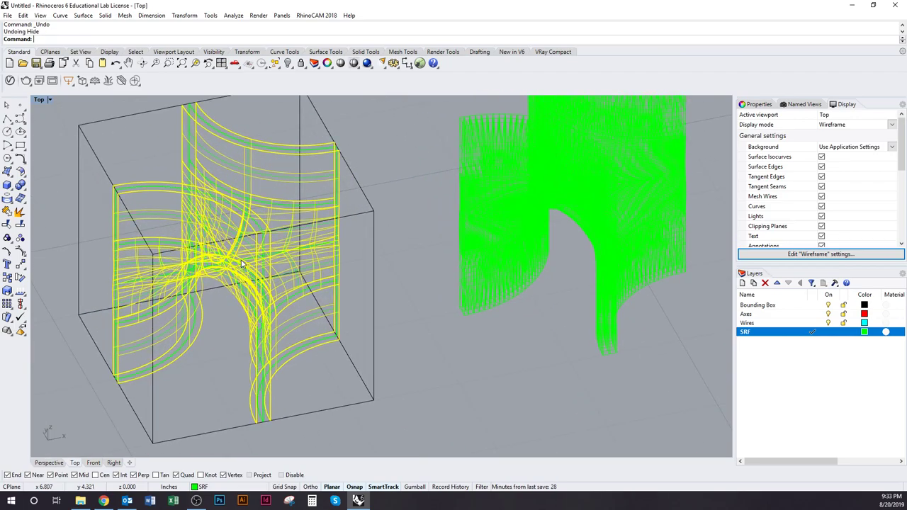
key("Escape")
scroll(279, 330, "down", 5)
key("ctrl+alt+s")
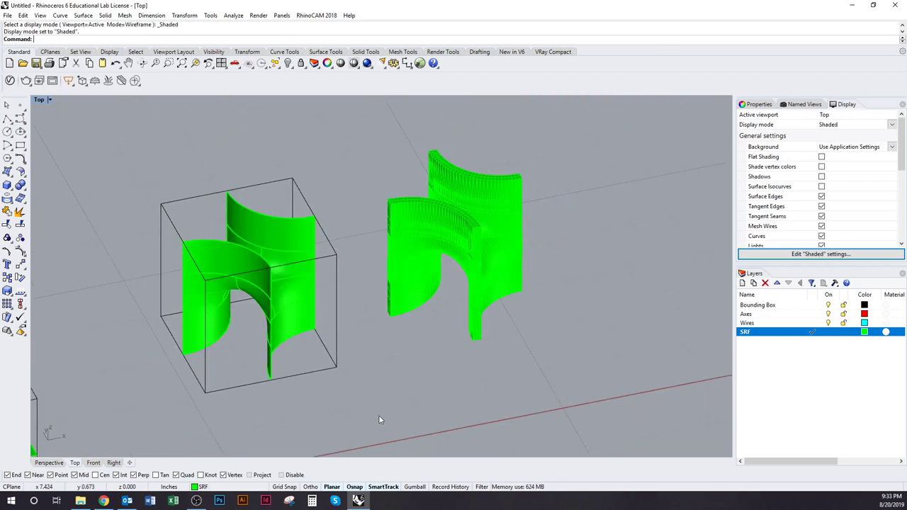
Select the offset mesh beside the bounding box and start MeshRepair on it
scroll(398, 243, "up", 2)
left_click(398, 244)
scroll(385, 381, "down", 2)
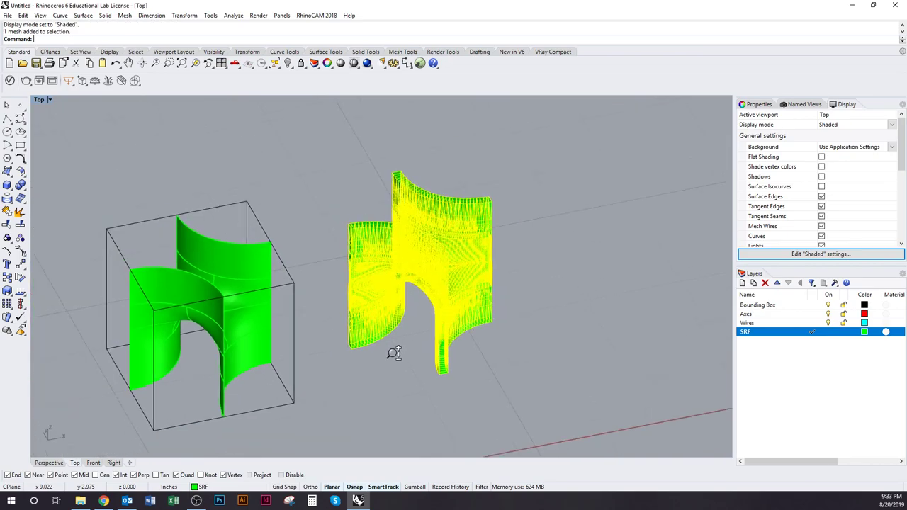
right_click_drag(385, 381, 386, 376)
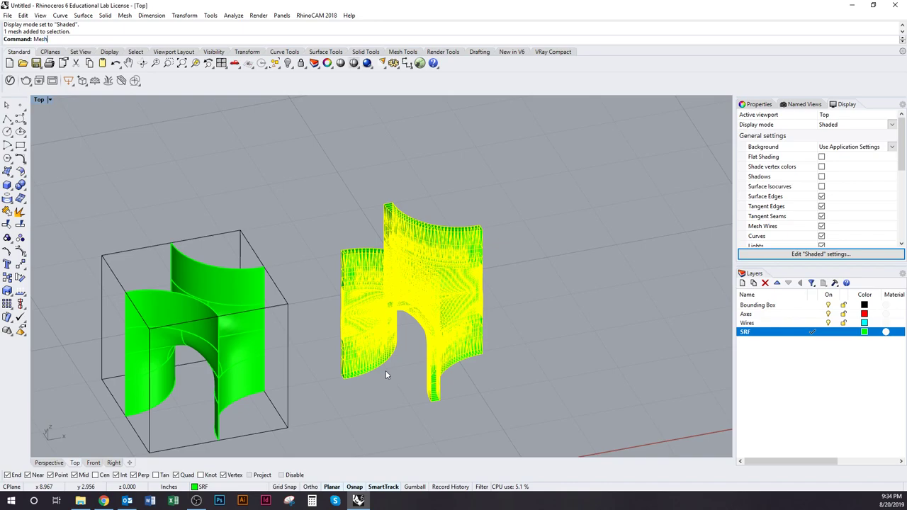
type("Repair")
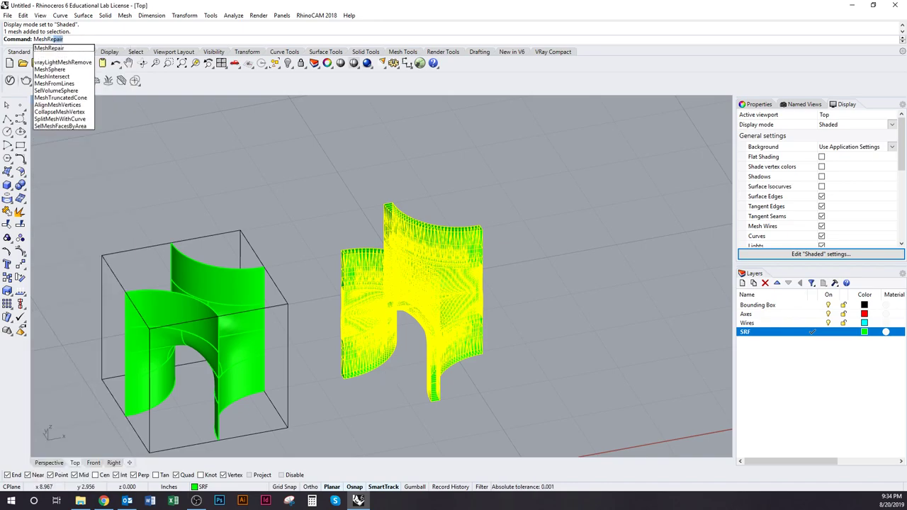
key("Return")
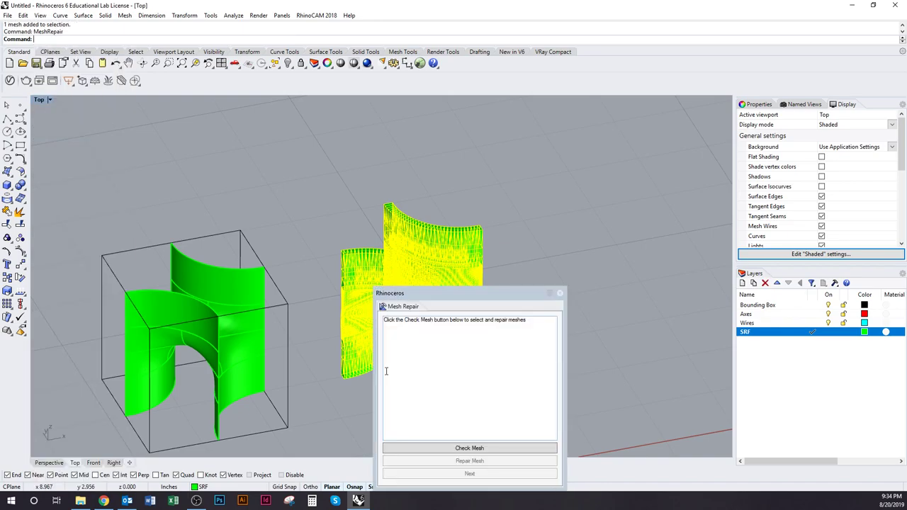
Check the selected offset mesh for errors, with the enlarged report placed clear of the model
left_click_drag(455, 298, 590, 180)
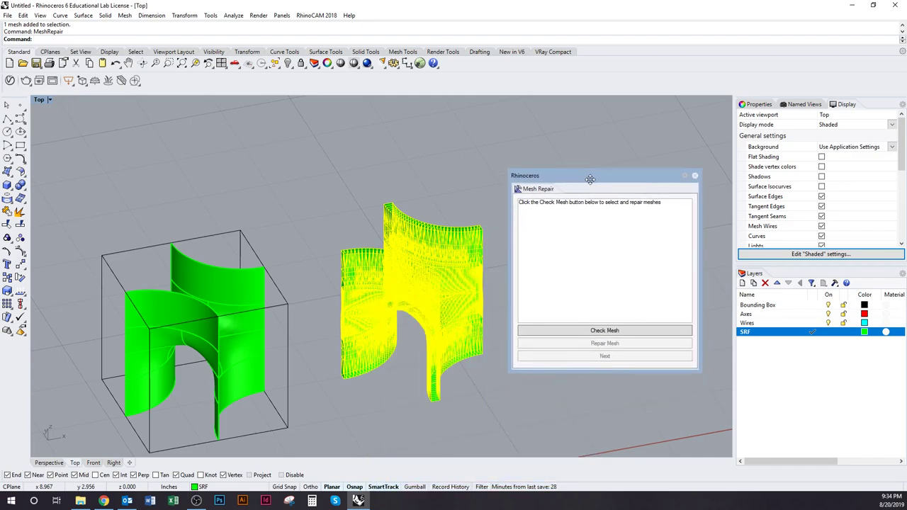
right_click_drag(446, 217, 369, 200)
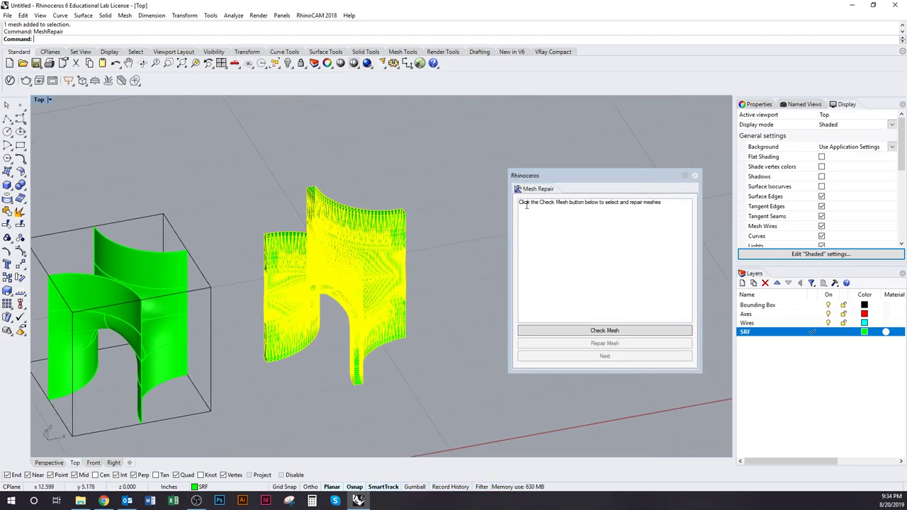
left_click_drag(588, 372, 587, 439)
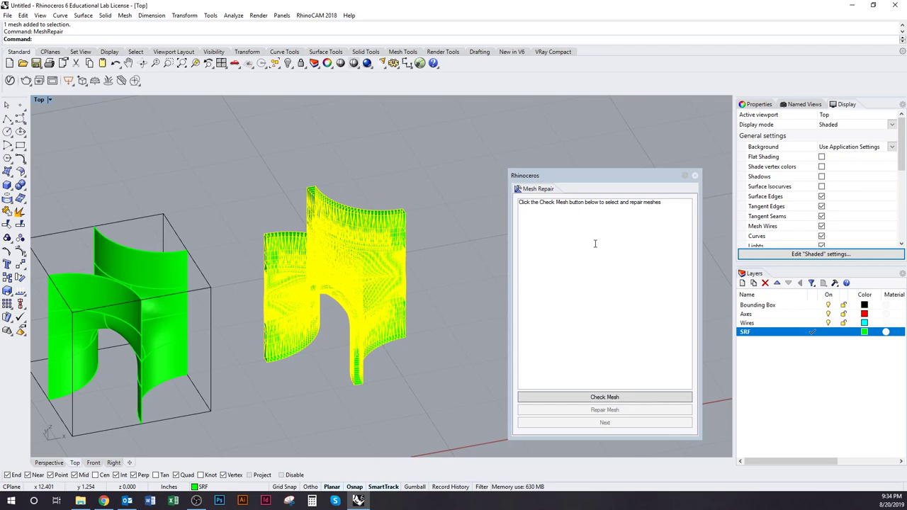
left_click_drag(585, 177, 599, 155)
right_click_drag(304, 338, 344, 304)
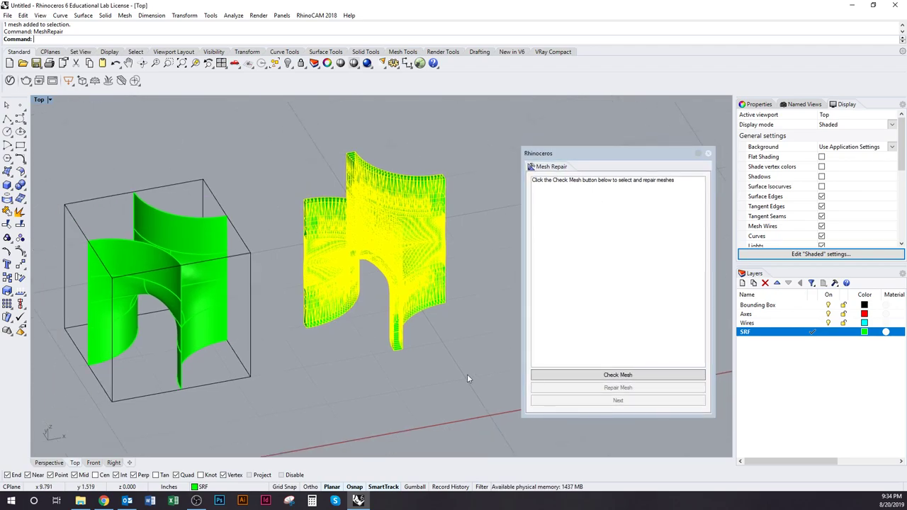
left_click(622, 376)
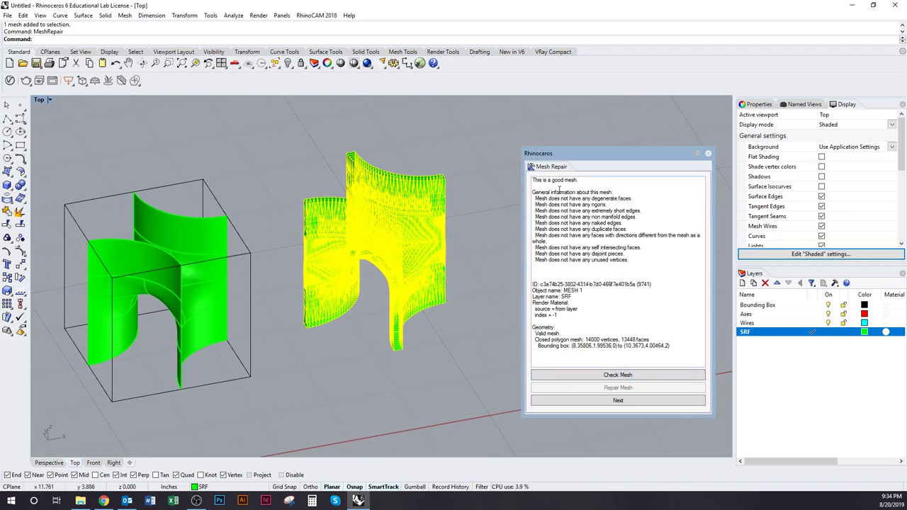
left_click_drag(606, 153, 550, 108)
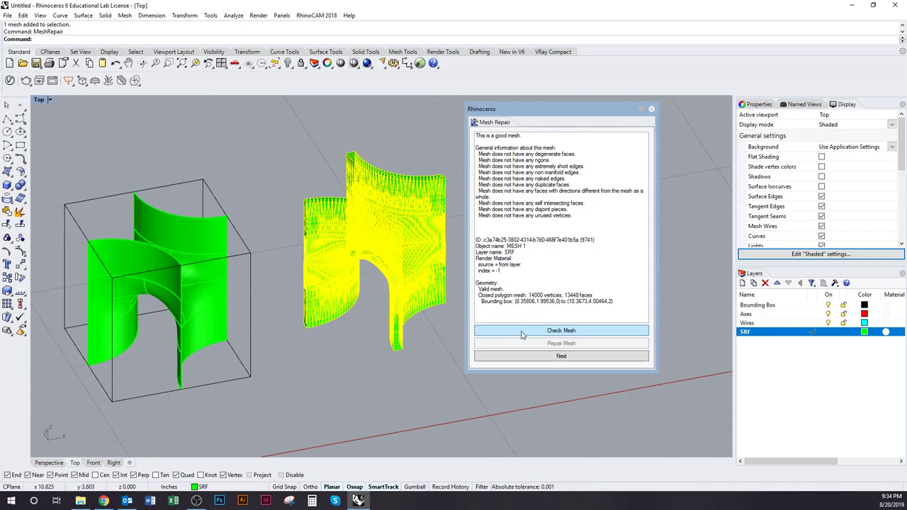
Advance the mesh repair to show the naked edges of the offset mesh, and inspect it against the original surface
left_click(545, 357)
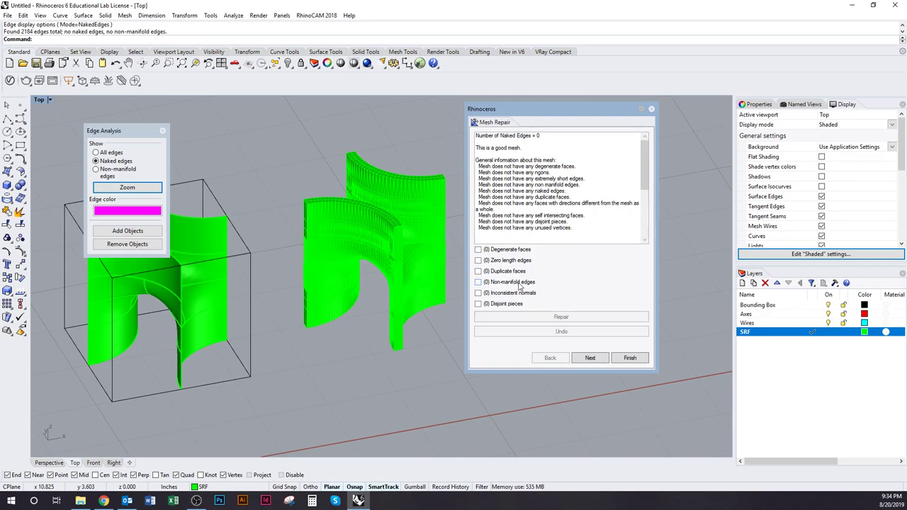
right_click_drag(437, 304, 357, 336)
right_click_drag(271, 330, 381, 314)
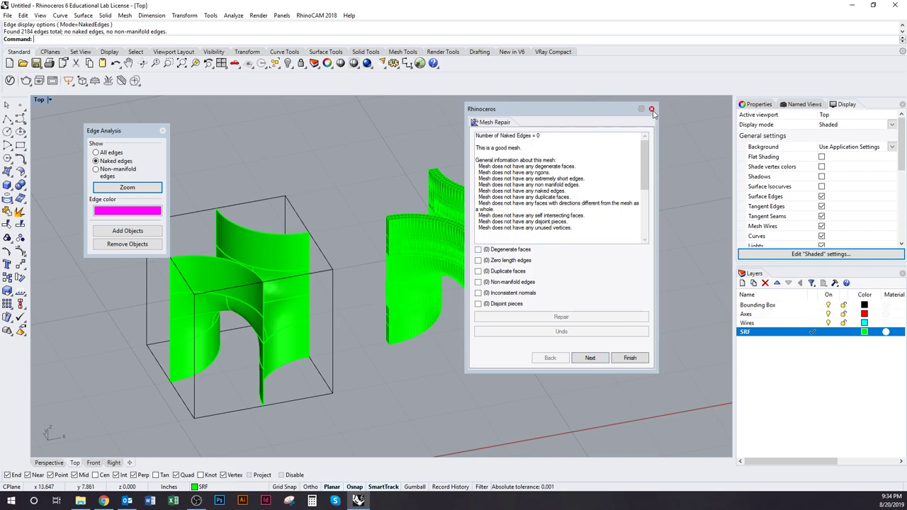
Offset the original surface inside the bounding box by 0.0625 to one side with round corners
left_click(268, 250)
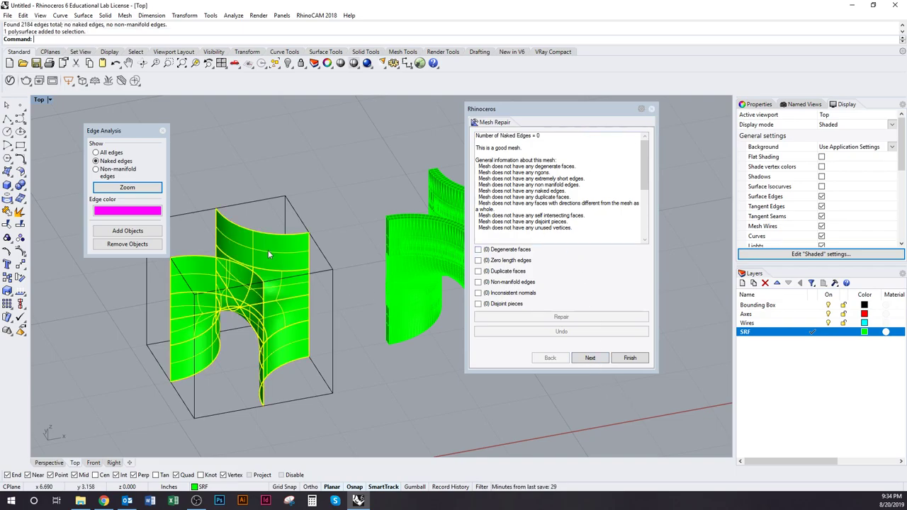
type("OffsetSrf")
key("Return")
key("Return")
key("Return")
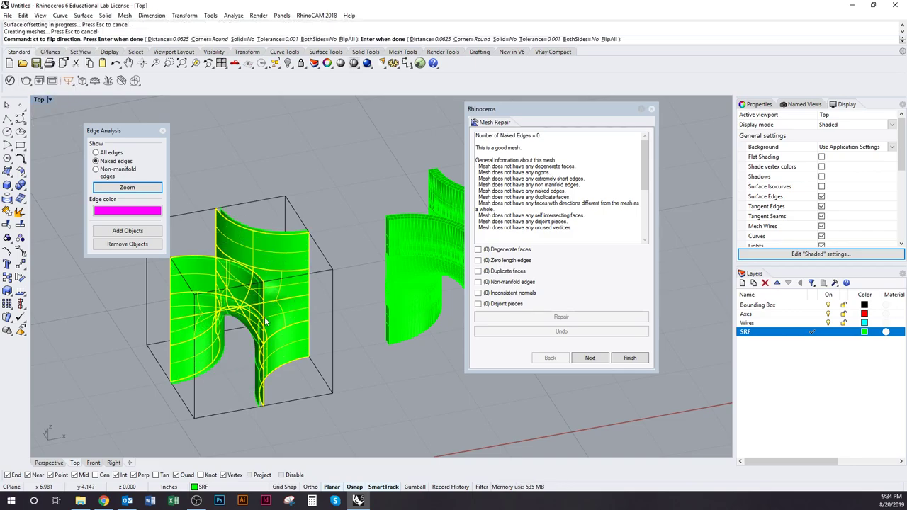
scroll(234, 277, "up", 2)
type("Mesh")
key("Escape")
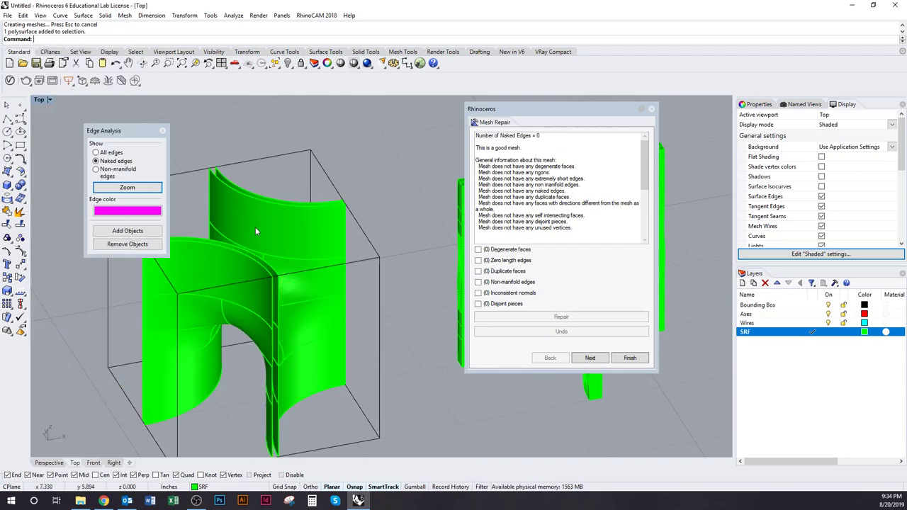
Offset the original surface again by 0.0625 with the direction flipped to the opposite side
left_click(256, 227)
key("Return")
type("f")
key("Return")
key("Return")
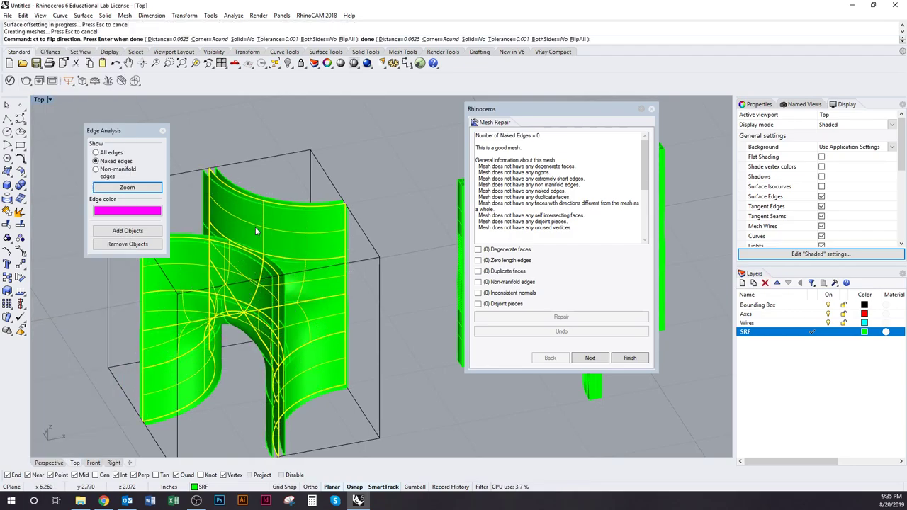
Convert the selected module surface to a mesh and hide the source surface
type("Mesh")
key("Return")
left_click(419, 197)
key("ctrl+h")
Finish the previous mesh repair and check the new mesh inside the bounding box for errors, reading through its report
left_click(317, 243)
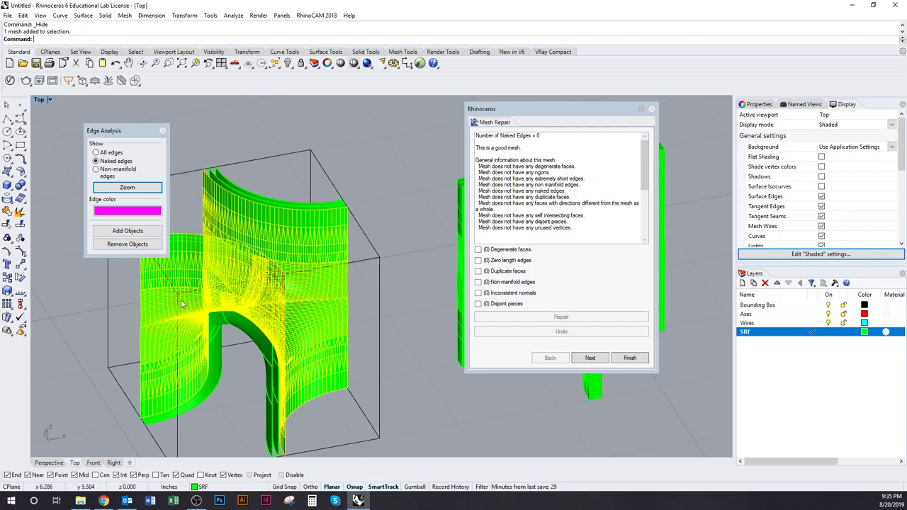
left_click(630, 358)
left_click(561, 331)
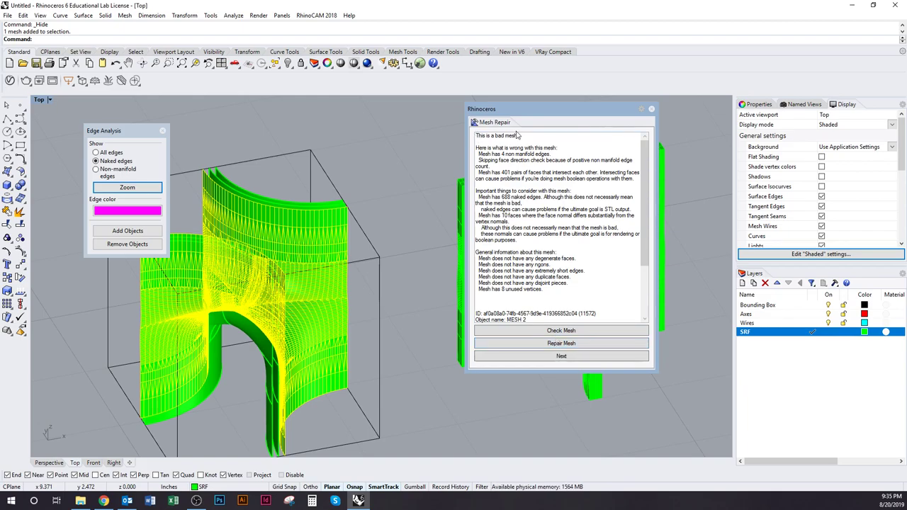
right_click_drag(289, 369, 268, 349, "ctrl+shift")
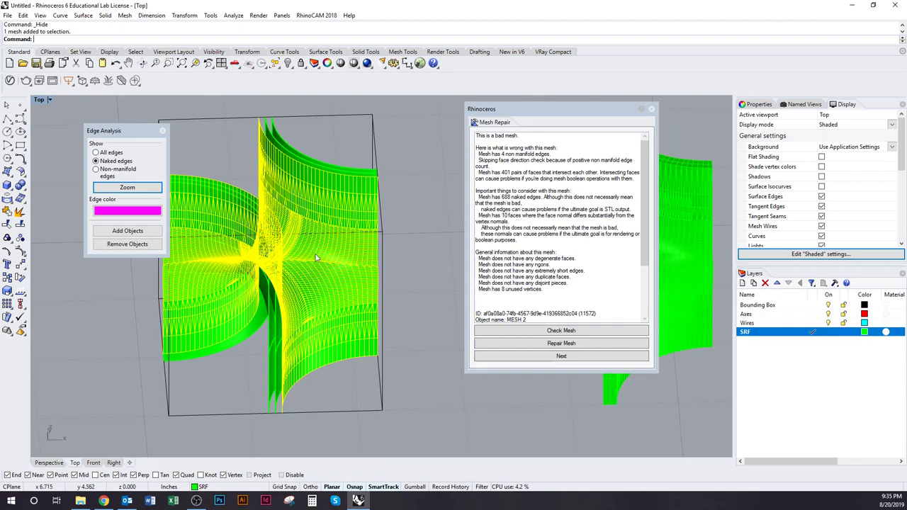
right_click_drag(316, 270, 278, 221)
right_click_drag(266, 312, 253, 304)
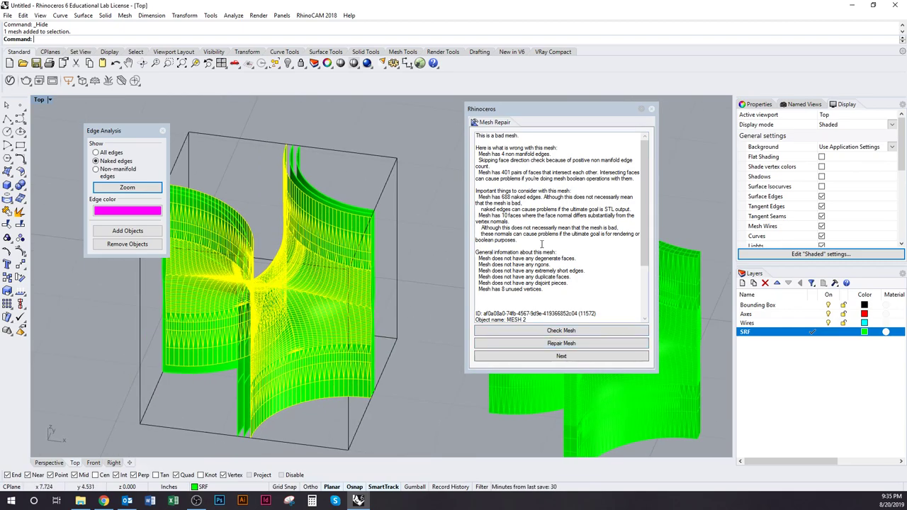
scroll(504, 212, "down", 5)
scroll(512, 280, "up", 5)
Show the naked edges of the checked mesh and examine them around the central saddle and borders, against the neighbouring offset mesh
left_click(561, 356)
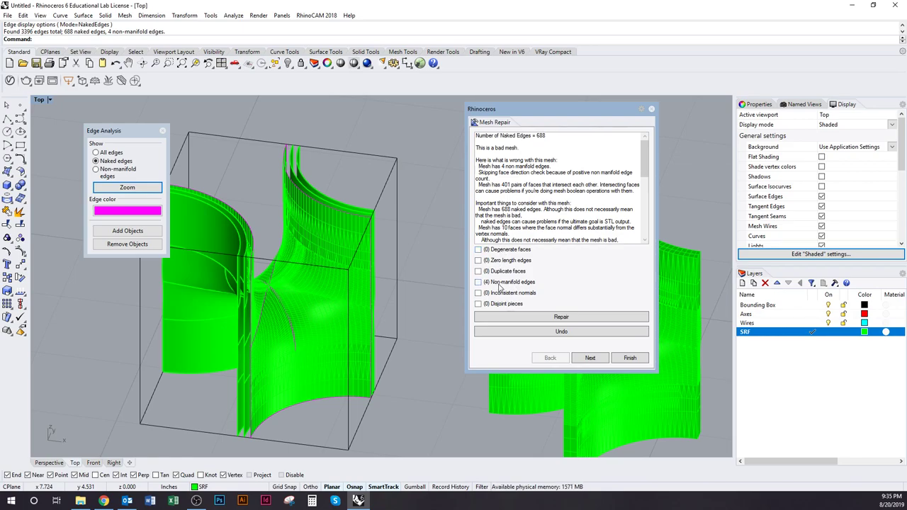
scroll(287, 135, "up", 5)
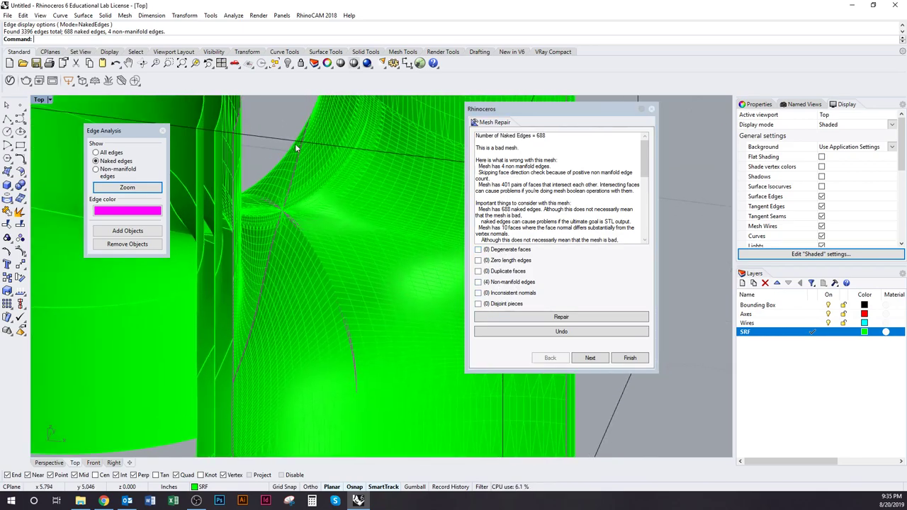
scroll(257, 277, "down", 8)
scroll(244, 282, "up", 3)
right_click_drag(247, 340, 427, 352)
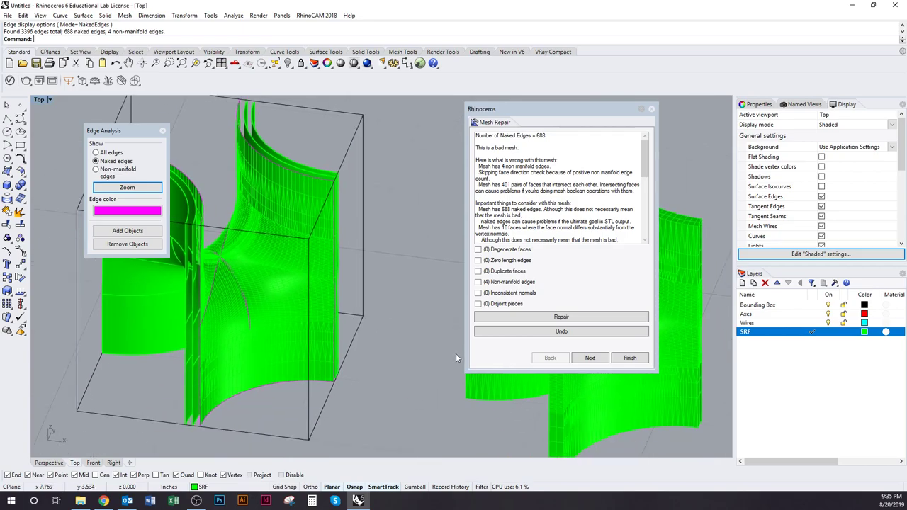
right_click_drag(314, 277, 163, 275)
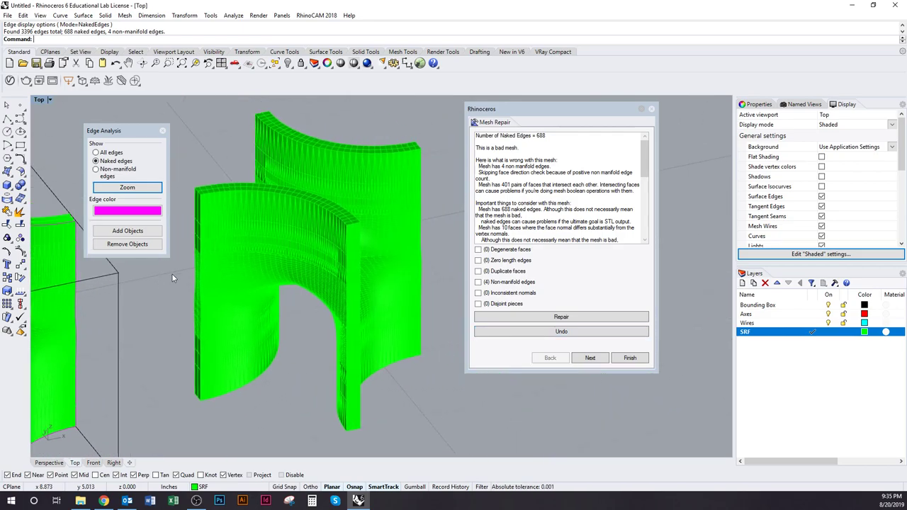
End the edge analysis and select the offset mesh beside the bounding box
left_click(162, 130)
right_click_drag(300, 252, 354, 234, "shift")
scroll(279, 267, "down", 3)
right_click_drag(279, 270, 349, 189)
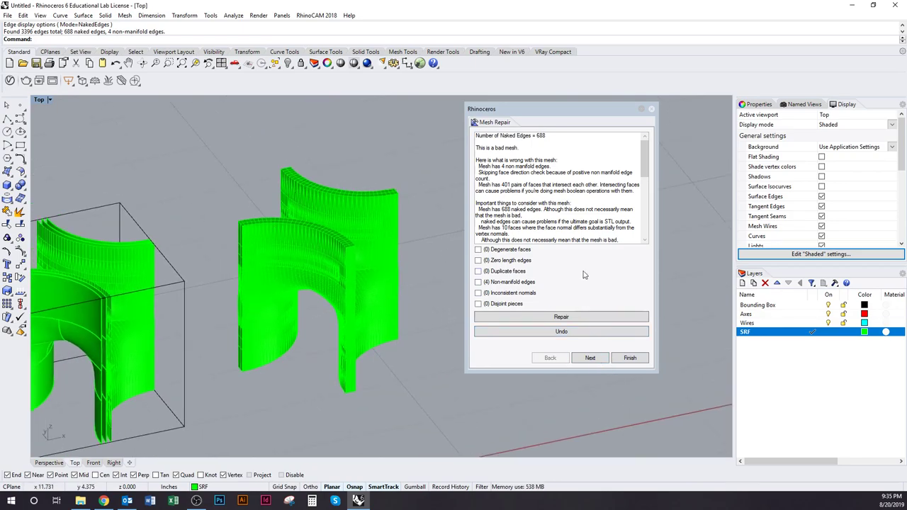
left_click(312, 262)
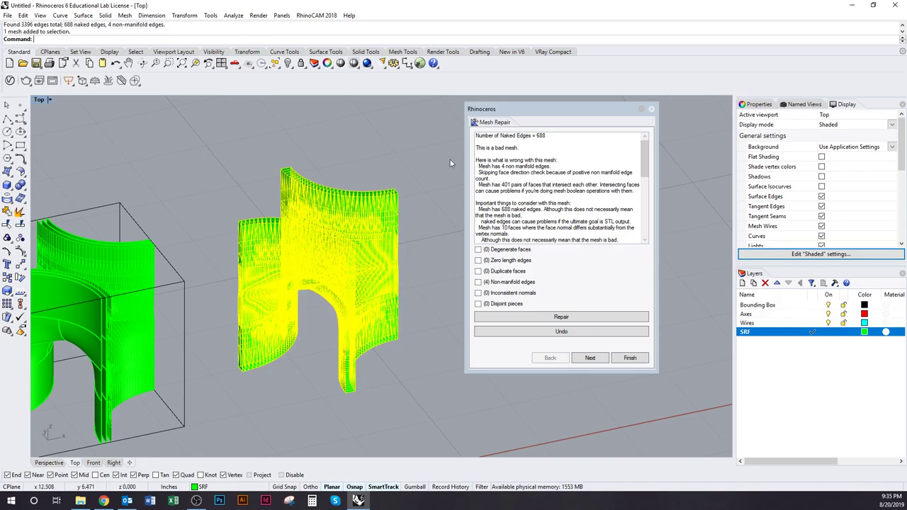
Try the repair on the checked mesh, mark non-manifold edges, review the advanced repair tools, and finish the repair
left_click(558, 320)
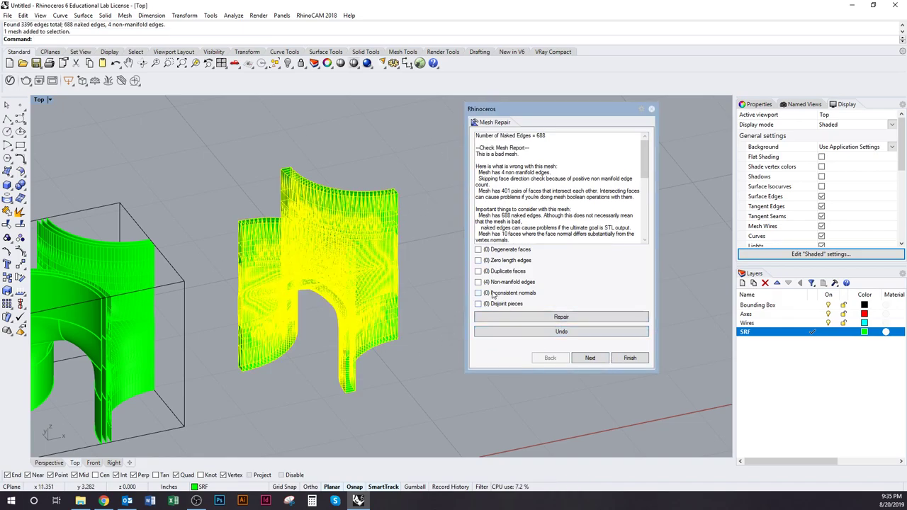
left_click(479, 282)
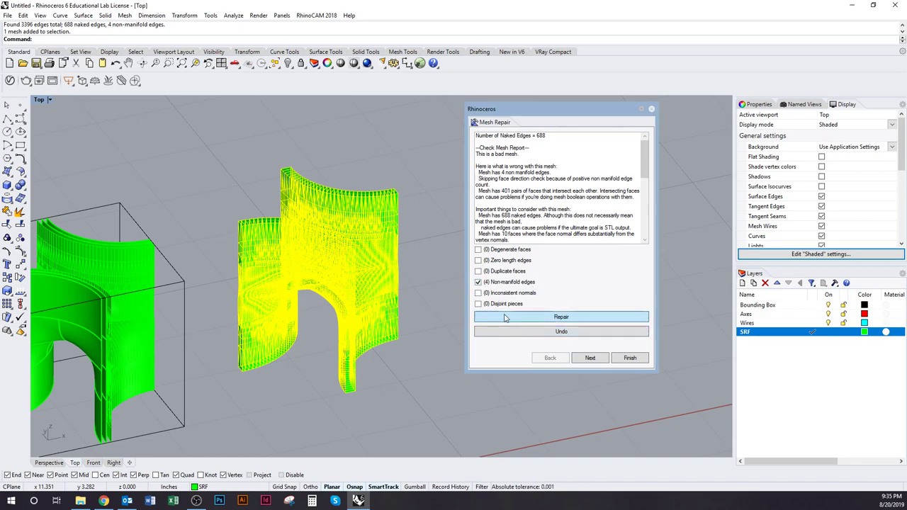
left_click(589, 358)
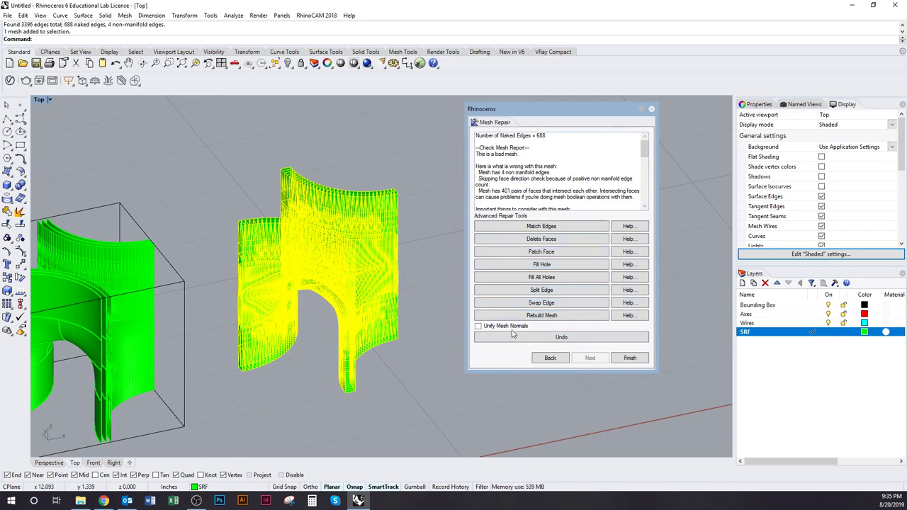
left_click(630, 358)
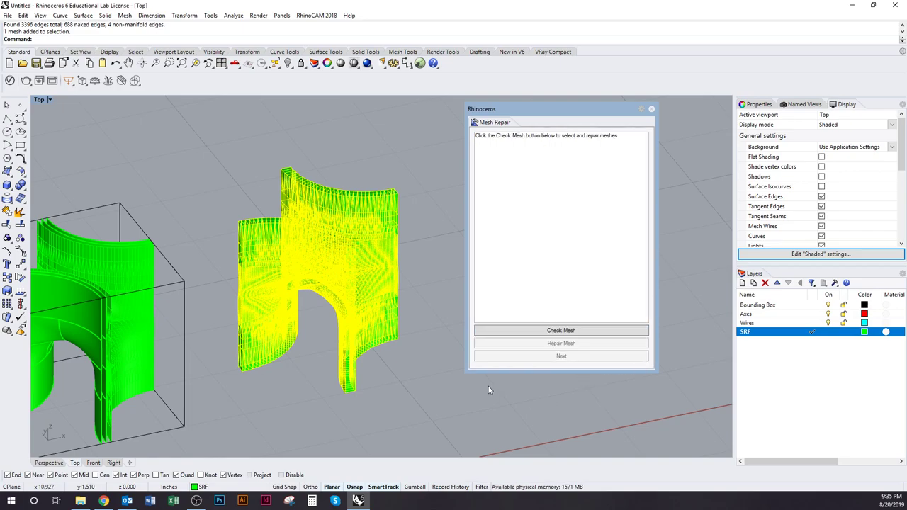
Clear the selection, compare the mesh in the bounding box with the offset mesh from several angles, and close Mesh Repair
right_click_drag(377, 373, 322, 413)
left_click(322, 413)
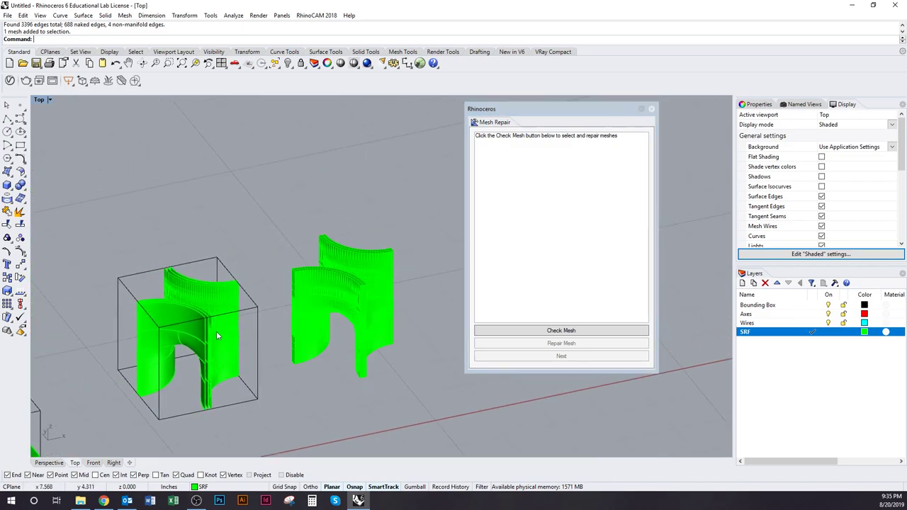
scroll(222, 335, "up", 9)
right_click_drag(284, 323, 202, 317, "ctrl+shift")
scroll(235, 335, "down", 5)
right_click_drag(303, 351, 226, 331)
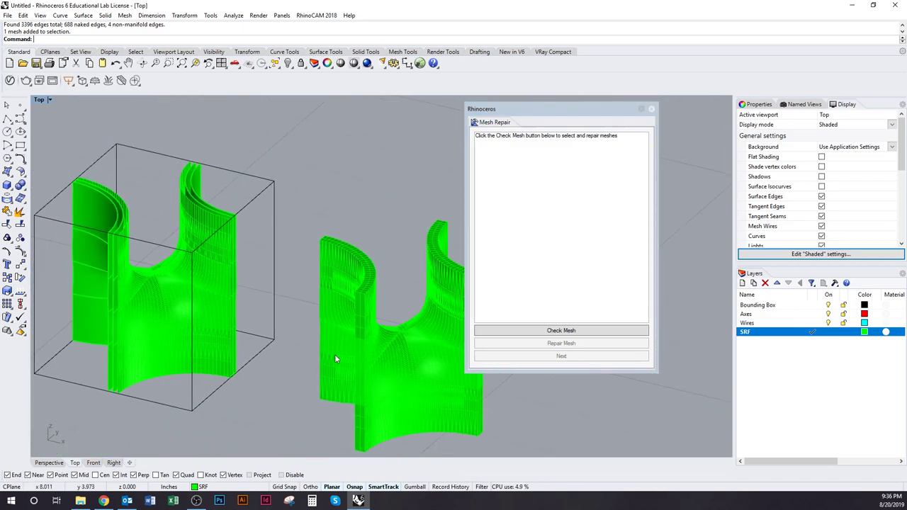
right_click_drag(334, 355, 254, 313)
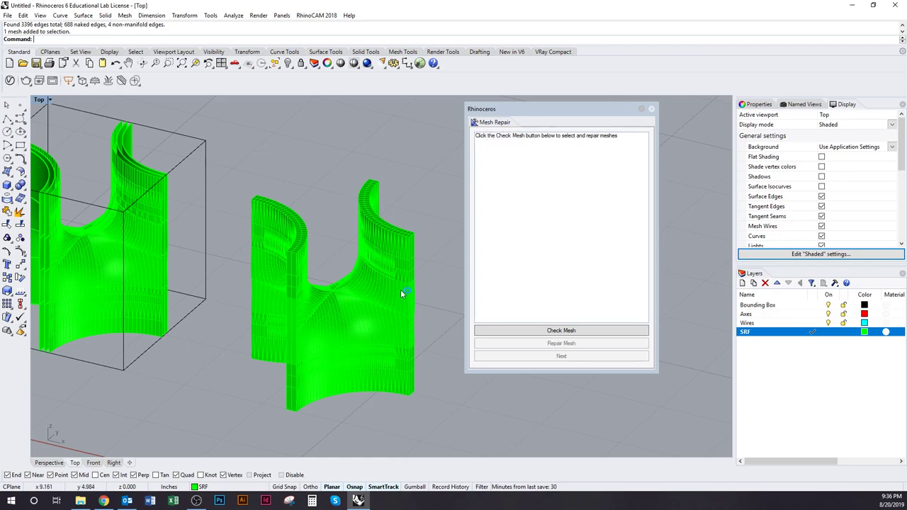
left_click(652, 110)
Select the offset mesh beside the bounding box
left_click(353, 338)
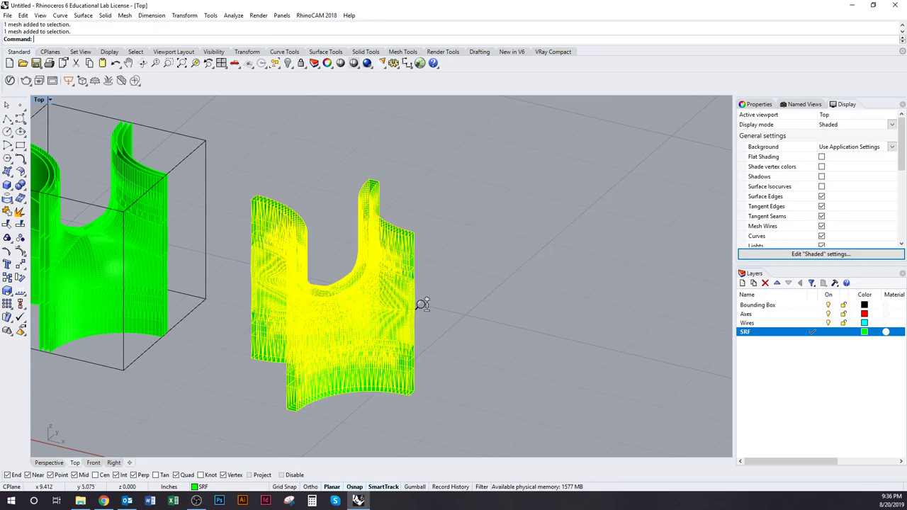
scroll(415, 363, "down", 5)
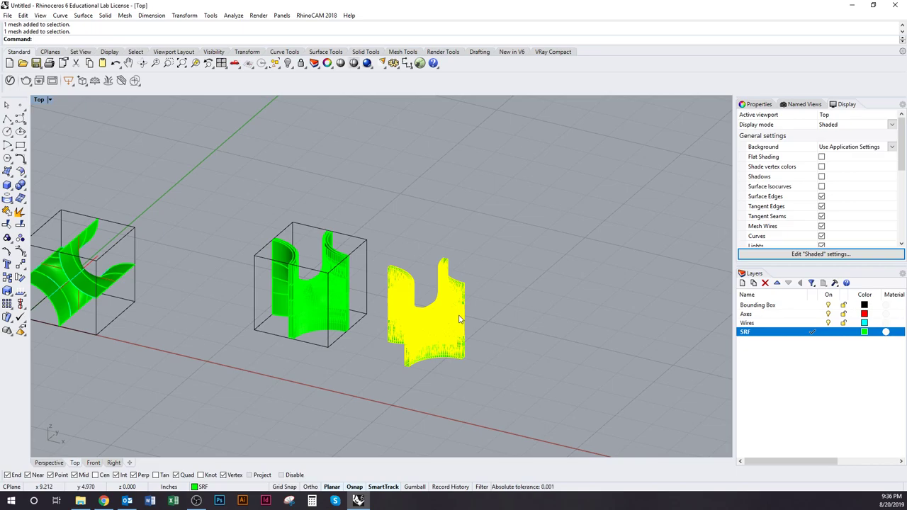
key("Escape")
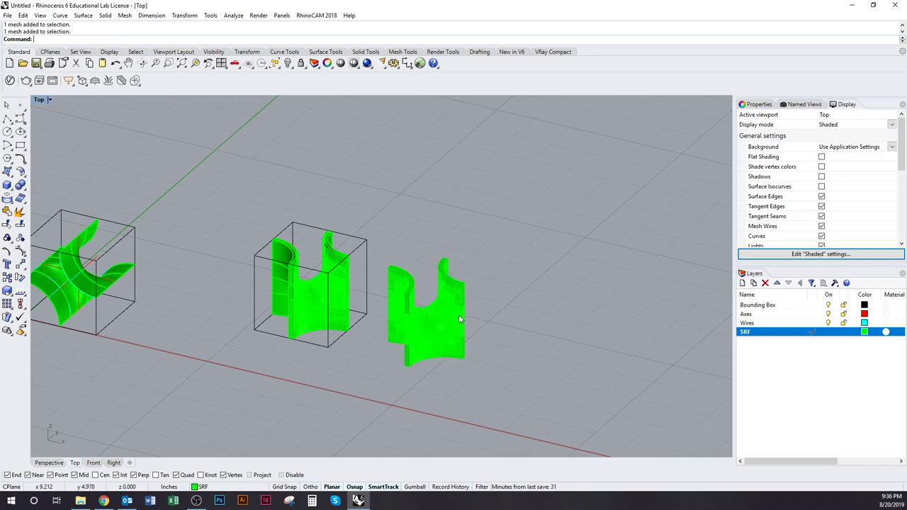
left_click(459, 319)
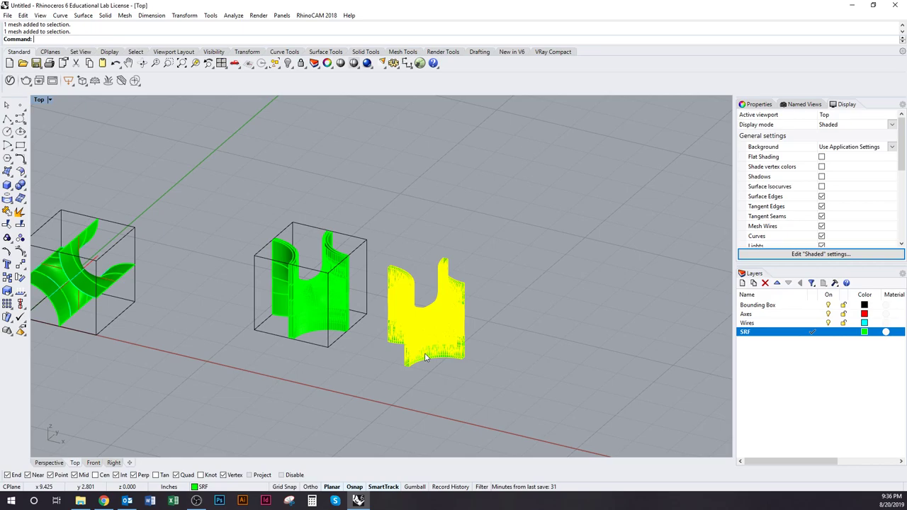
Change the model units to millimeters and scale the model by 25.4
type("nits")
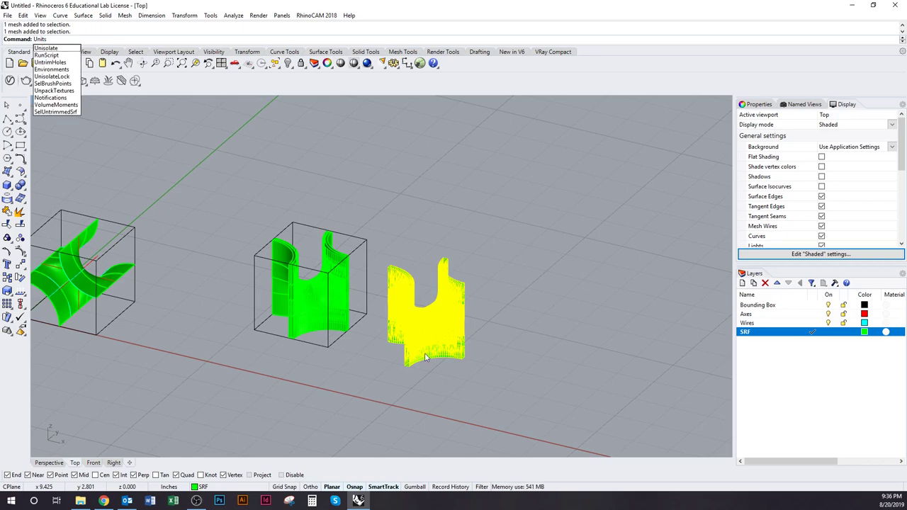
key("Return")
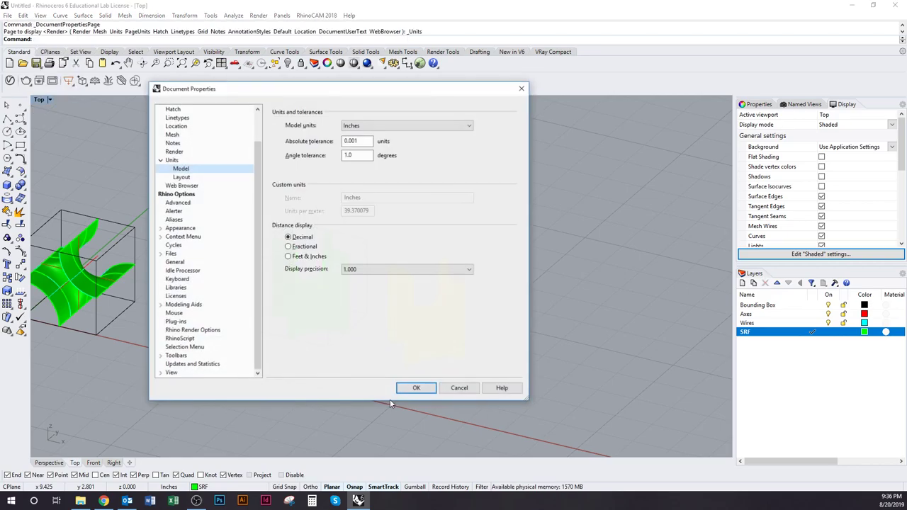
left_click(388, 127)
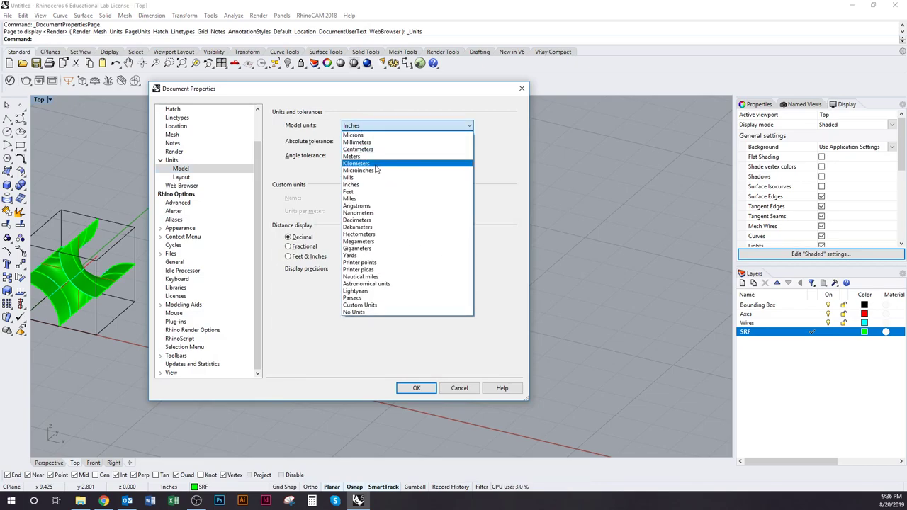
left_click(356, 142)
left_click(417, 387)
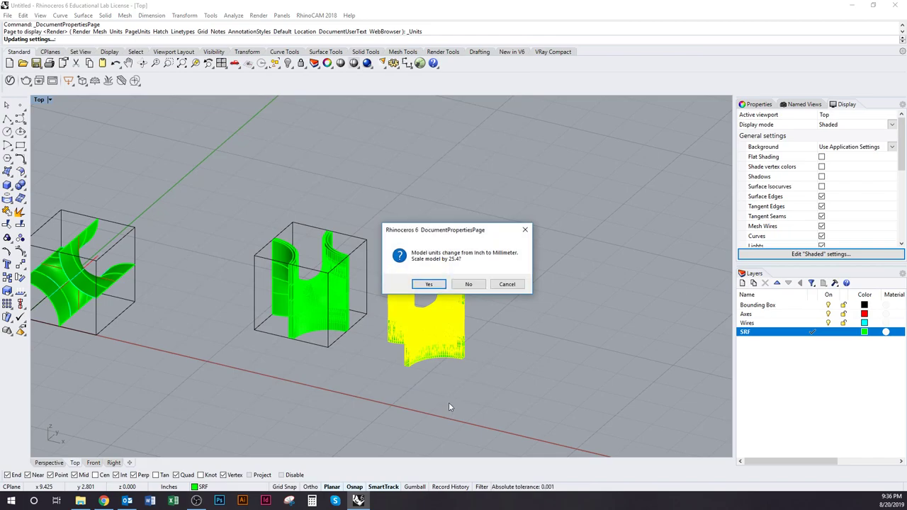
left_click(429, 284)
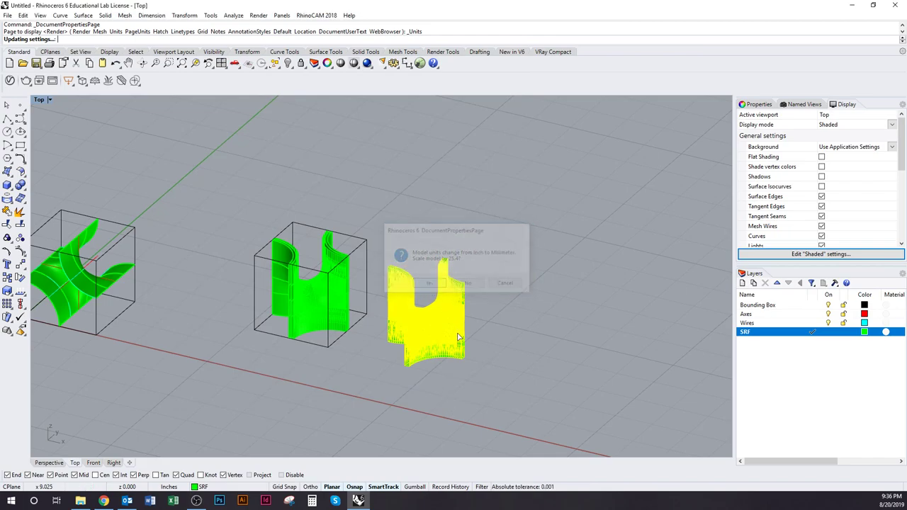
left_click(522, 284)
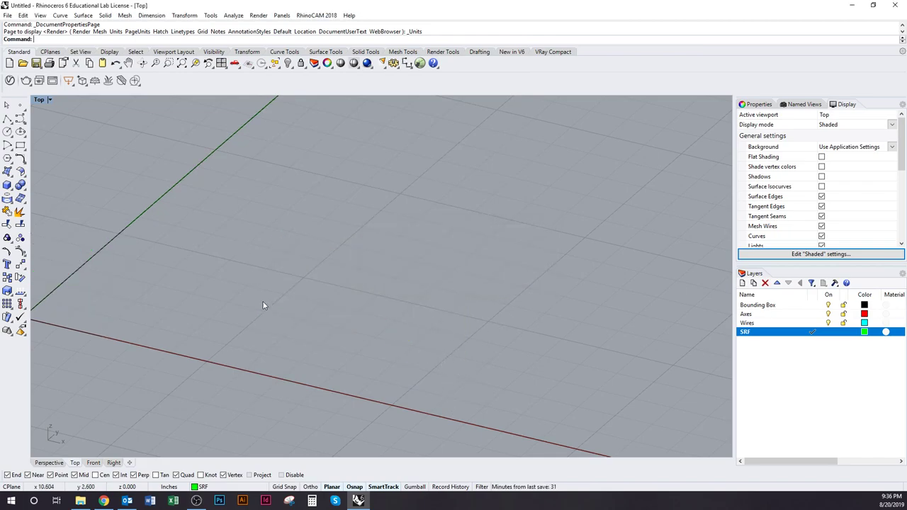
scroll(267, 308, "down", 15)
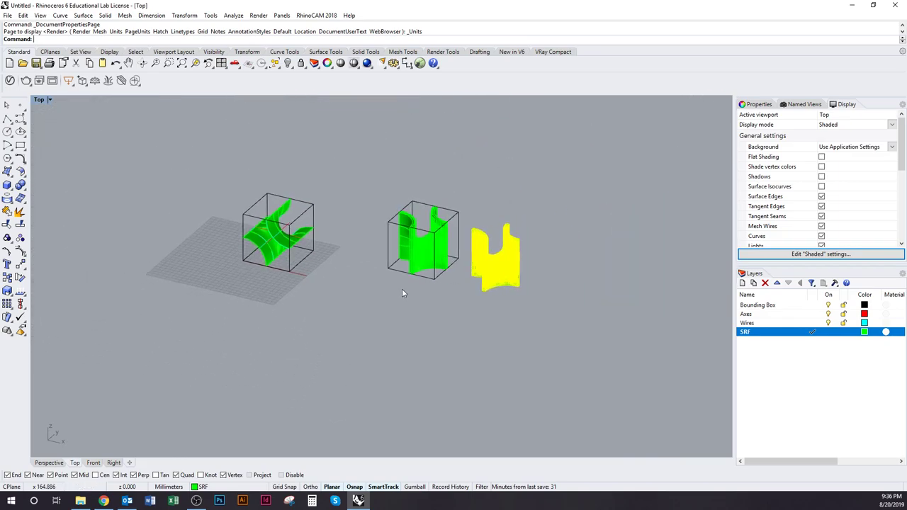
scroll(370, 225, "up", 6)
right_click_drag(379, 324, 387, 287)
scroll(399, 276, "up", 6)
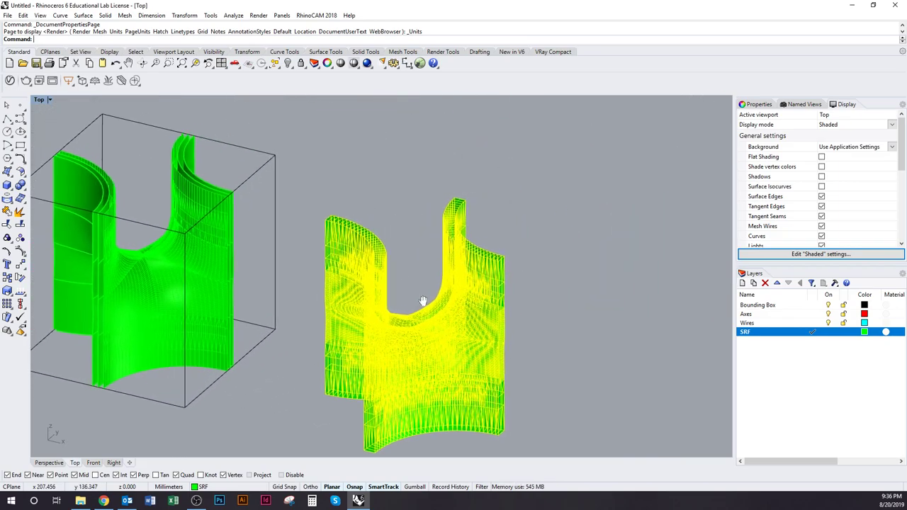
Measure the vertical edge of the bounding box around the module with the Distance command in decimal inches
left_click(417, 295)
type("Distance")
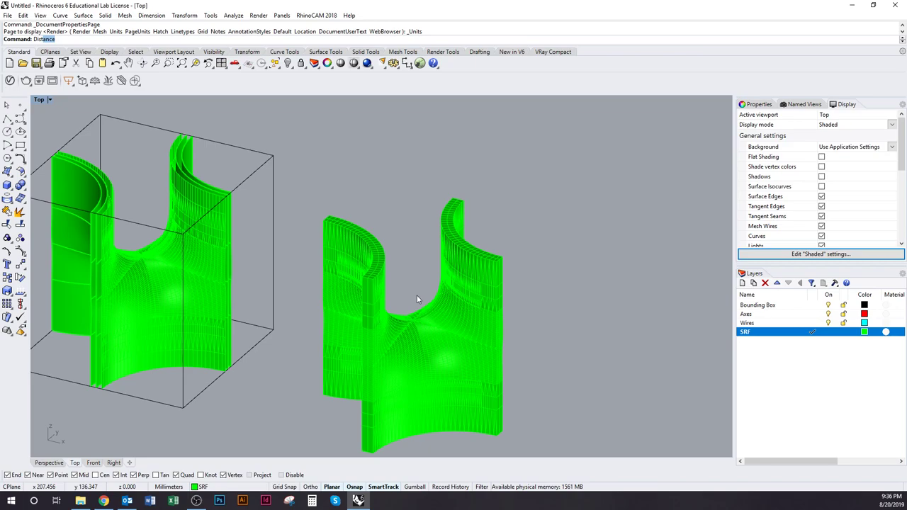
key("Return")
left_click(99, 39)
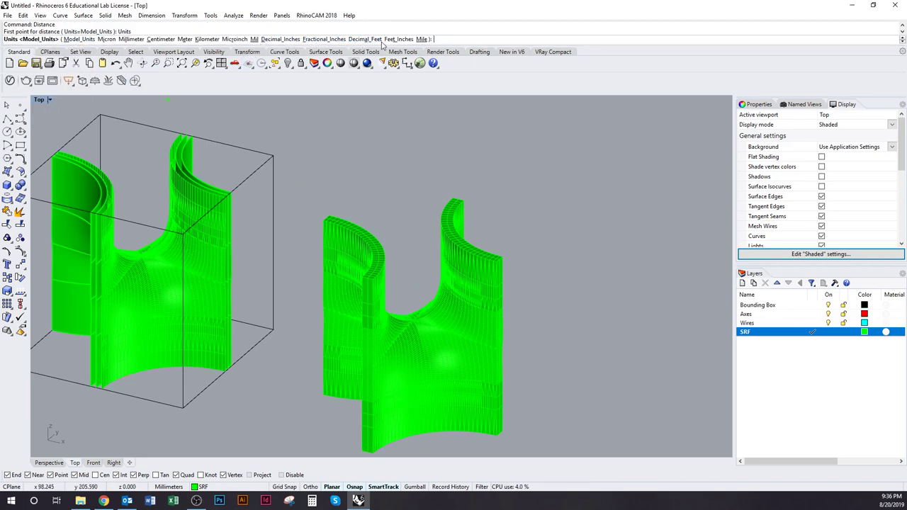
left_click(280, 39)
right_click_drag(206, 169, 265, 180)
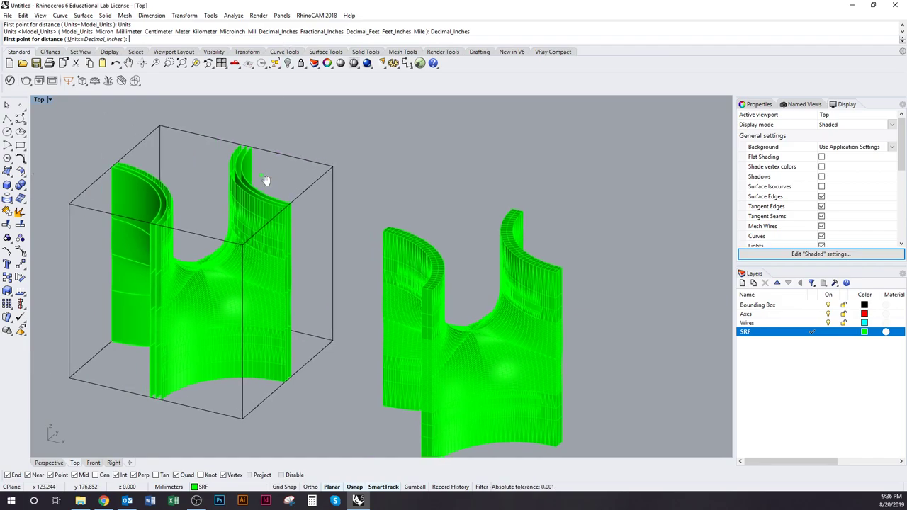
left_click(328, 163)
left_click(332, 342)
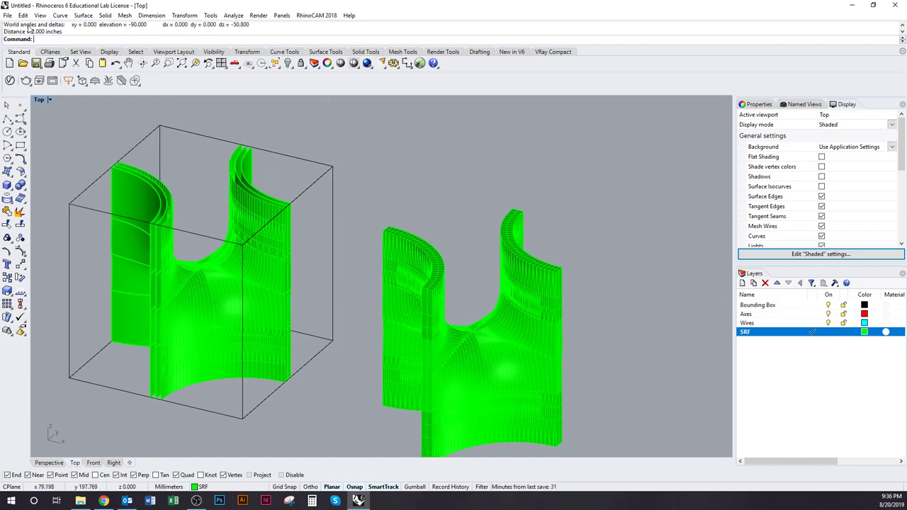
Select the offset mesh beside the bounding box and start exporting it to the 3D Print folder inside Workshops
scroll(259, 277, "down", 5)
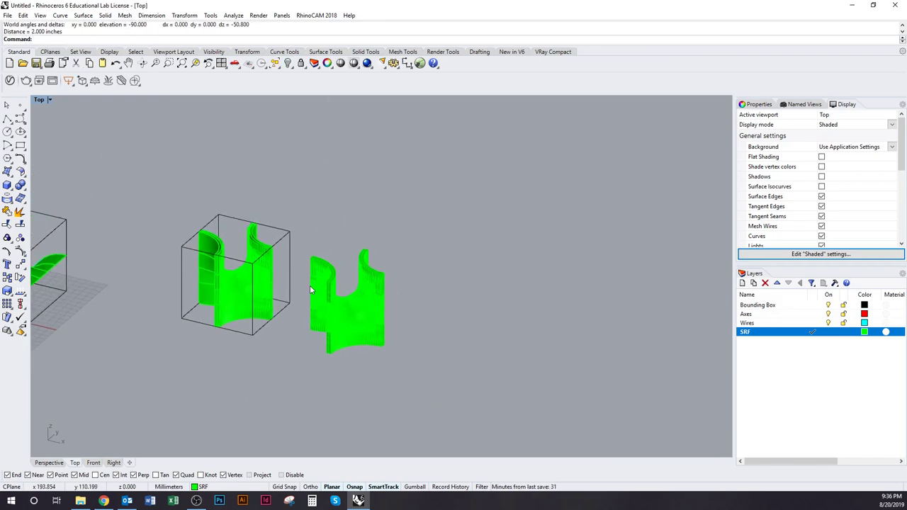
right_click_drag(277, 247, 289, 219)
right_click_drag(330, 298, 399, 311)
left_click(424, 299)
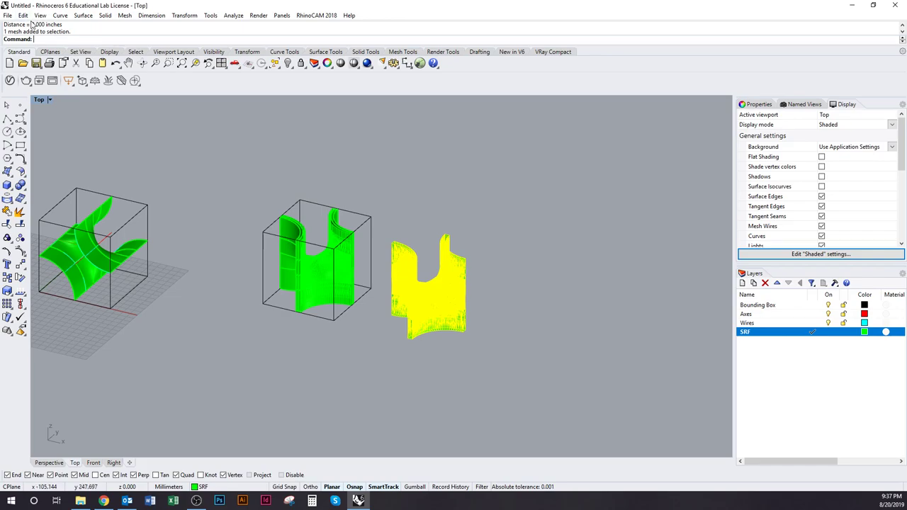
left_click(7, 15)
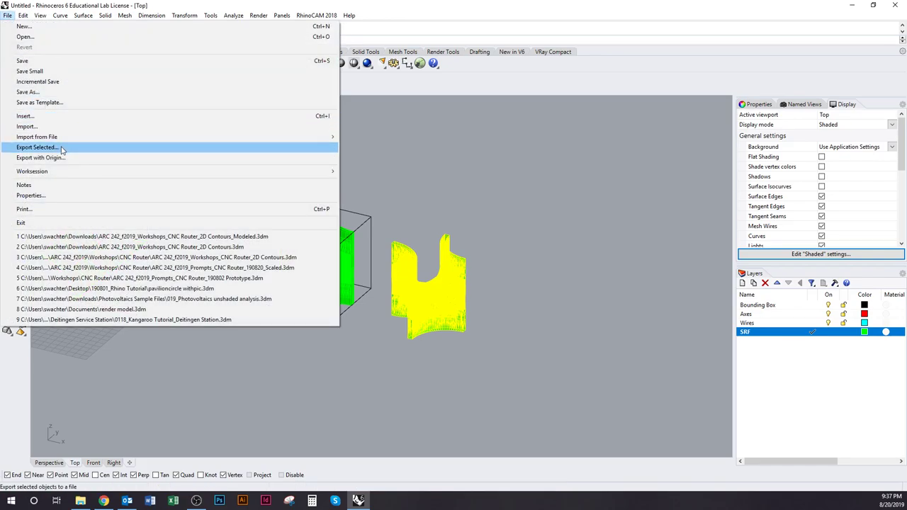
left_click(61, 148)
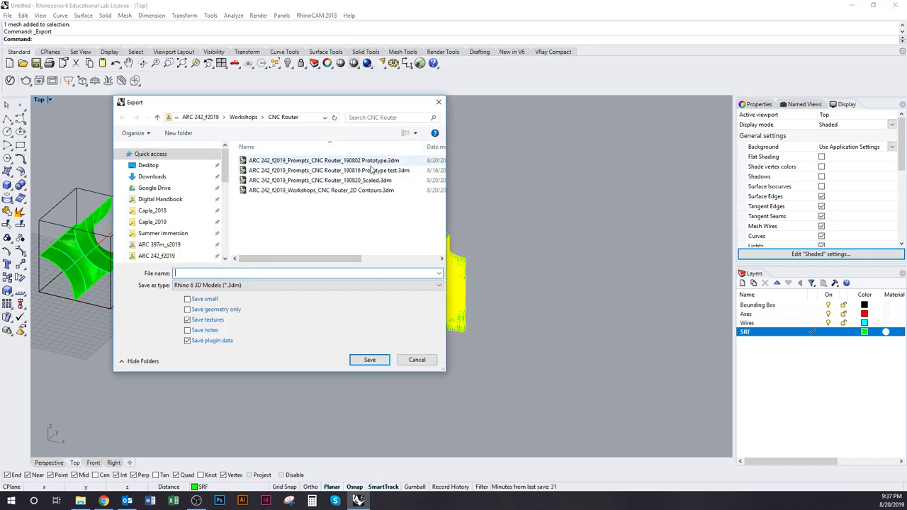
left_click(243, 117)
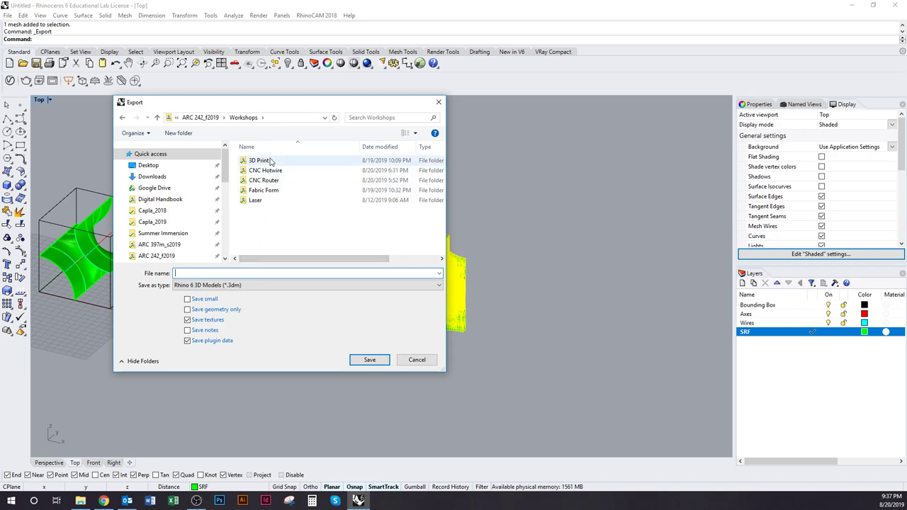
double_click(271, 160)
Export the selected mesh as a binary STL (Stereolithography) file named 3D Print, with open objects included
left_click(251, 285)
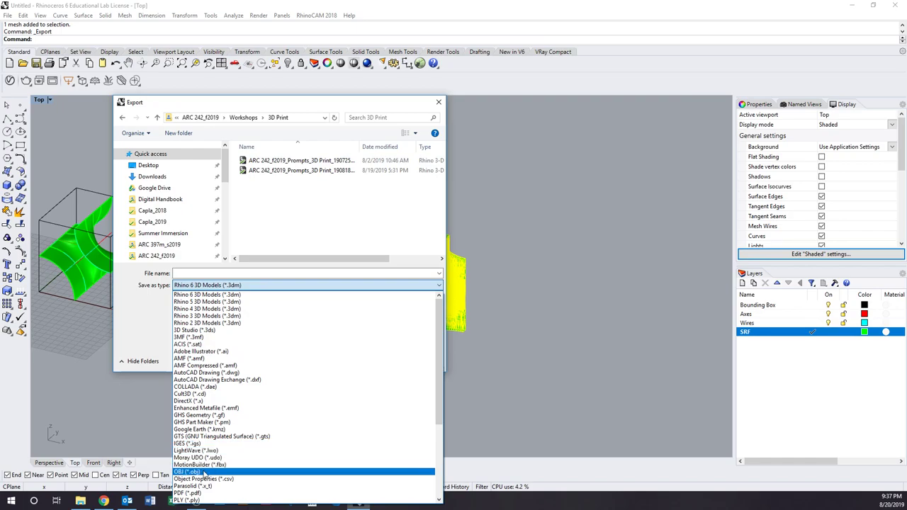
scroll(205, 473, "down", 5)
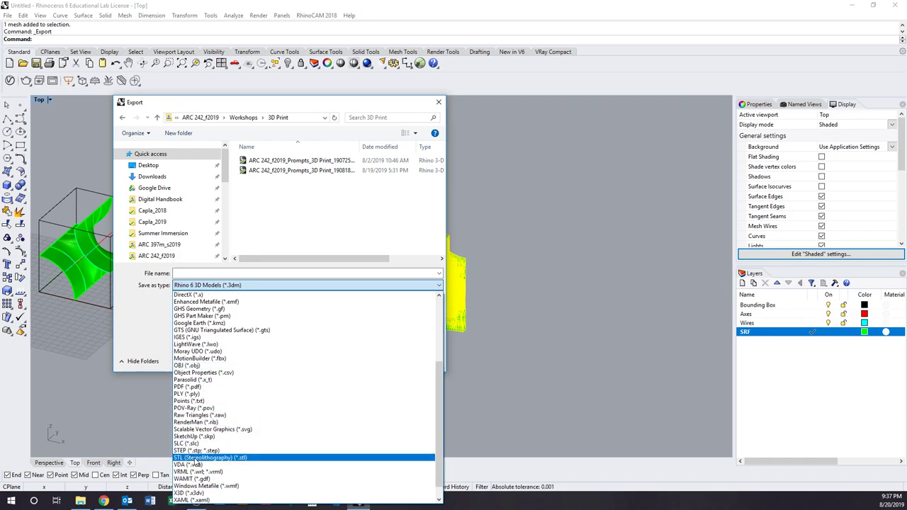
left_click(212, 459)
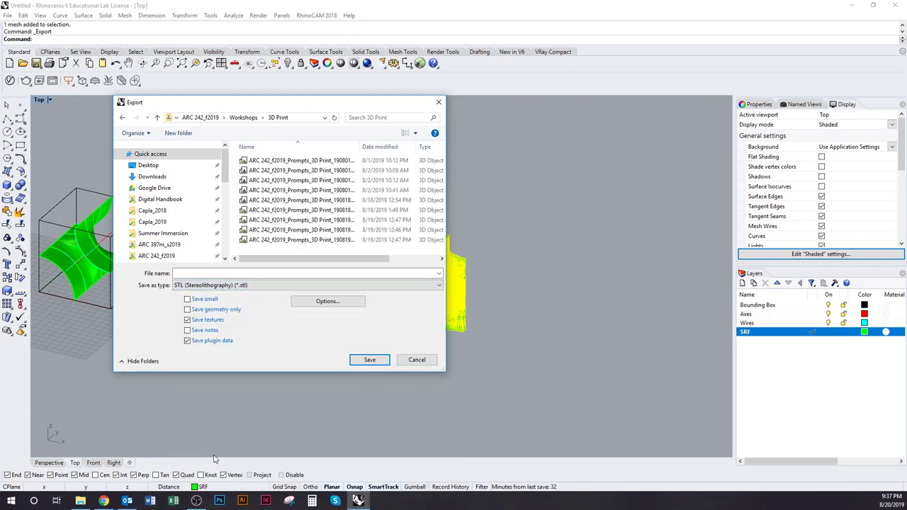
left_click(218, 273)
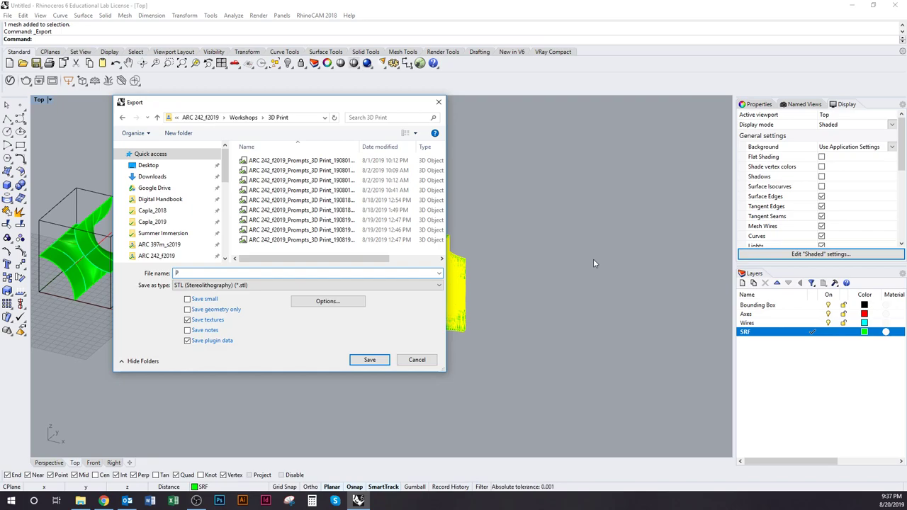
type("2D3")
key("Return")
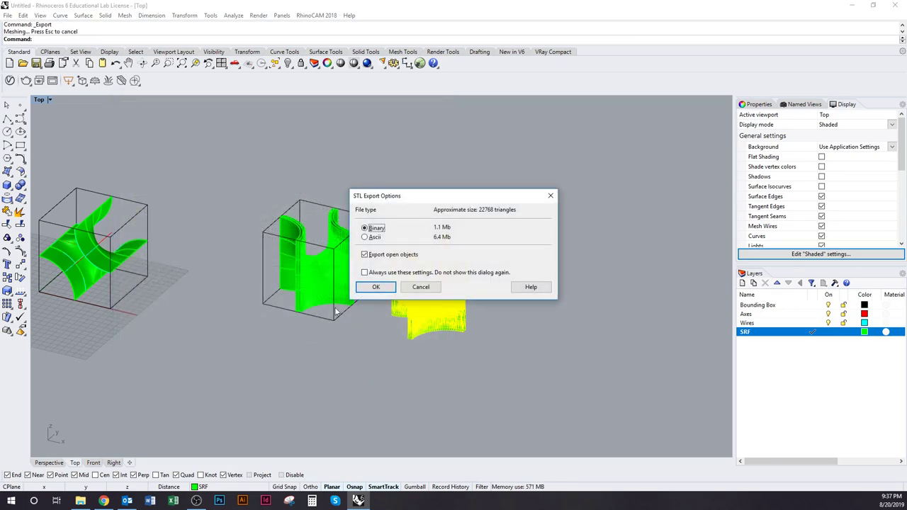
left_click(373, 289)
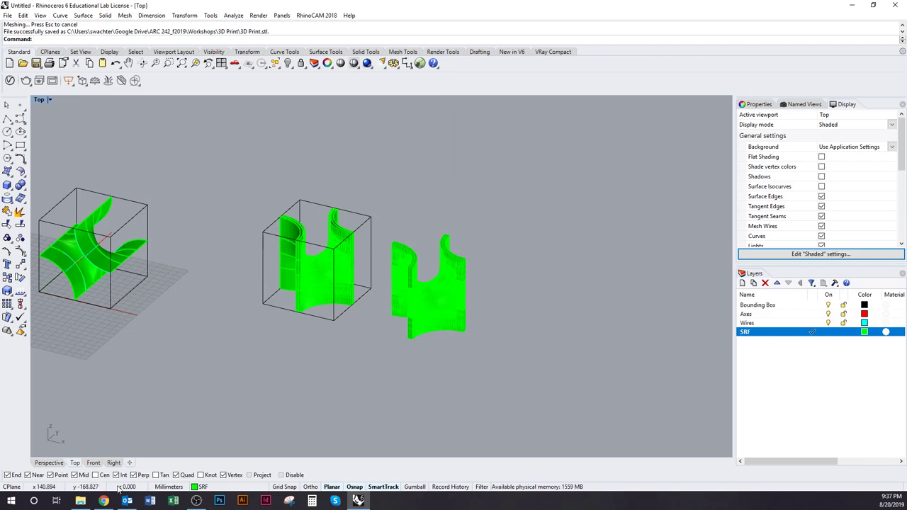
Switch to File Explorer, open ARC 242_f2019 > Workshops > 3D Print, and select 3D Print.stl
mouse_move(80, 501)
left_click(79, 457)
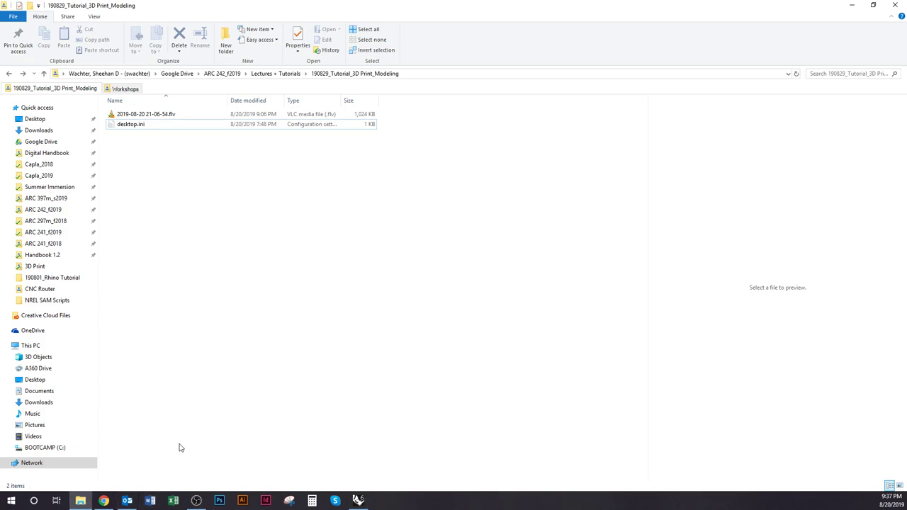
left_click(282, 73)
left_click(221, 73)
left_click(146, 134)
double_click(148, 145)
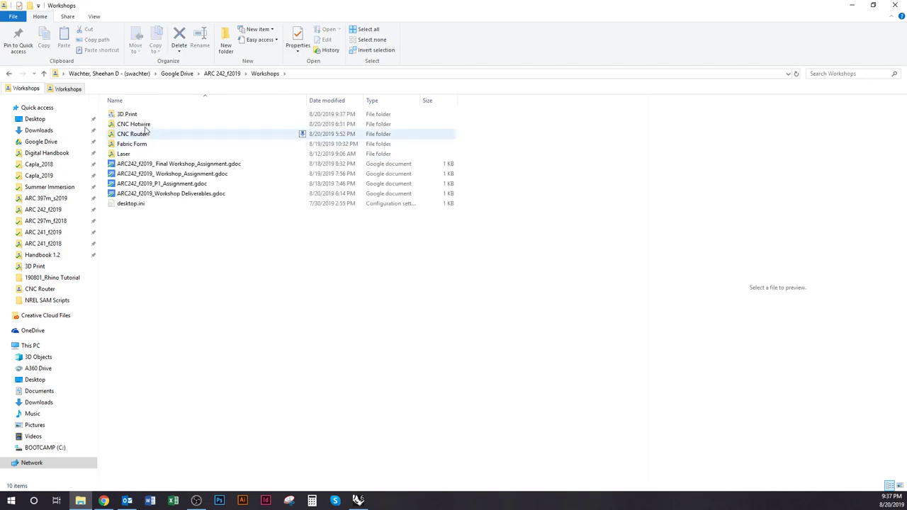
left_click(142, 117)
double_click(142, 117)
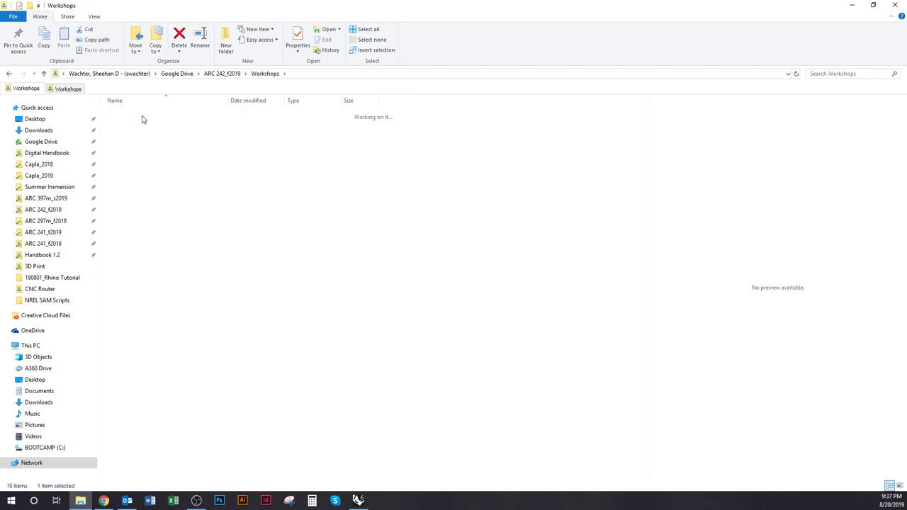
left_click(148, 124)
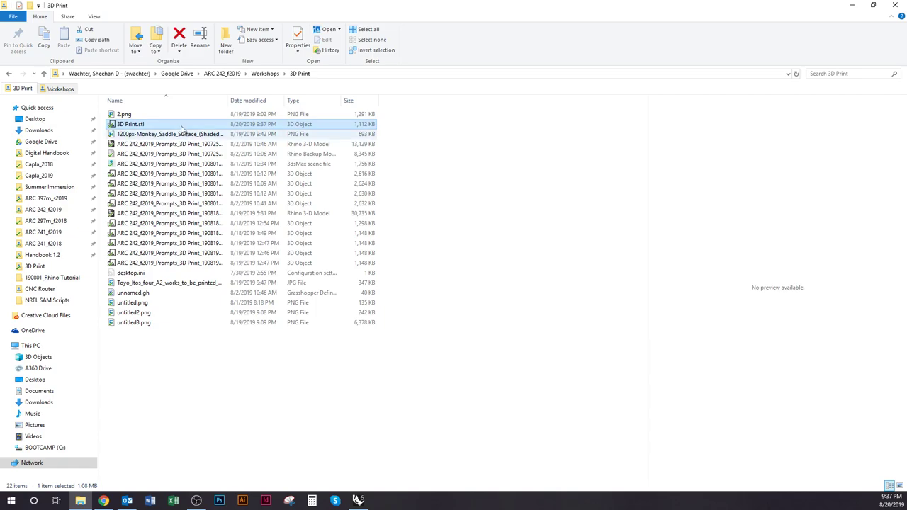
Bring 3D Print.stl into the open Rhino model as an import, with millimeters as the STL units and a 22.5-degree weld angle
left_click_drag(153, 128, 360, 450)
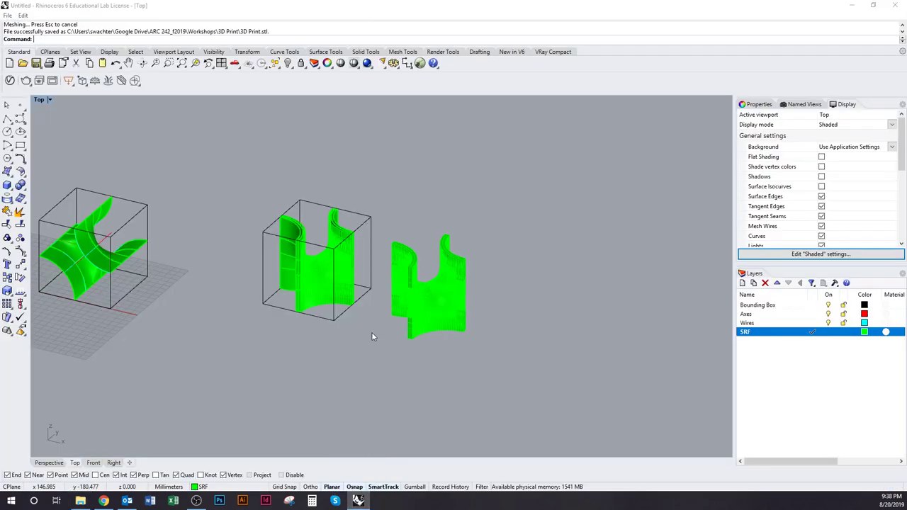
left_click_drag(371, 333, 365, 331)
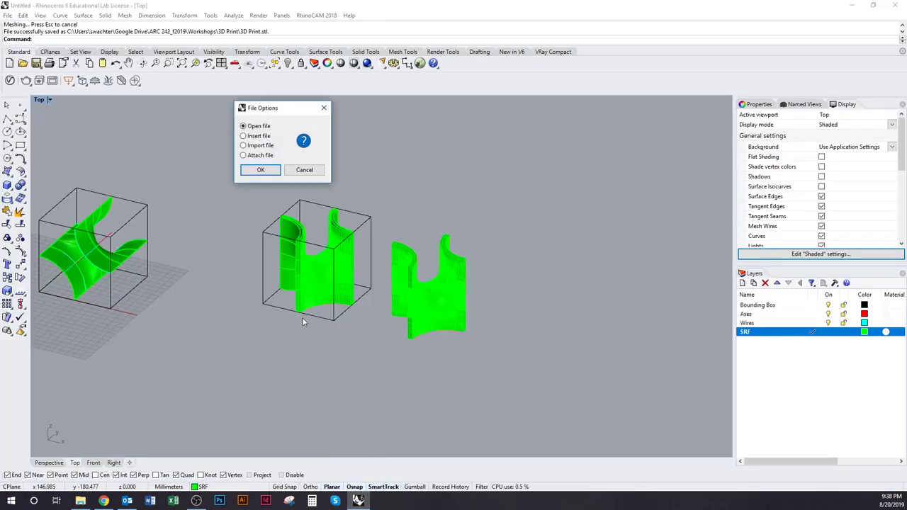
left_click(256, 146)
left_click(260, 170)
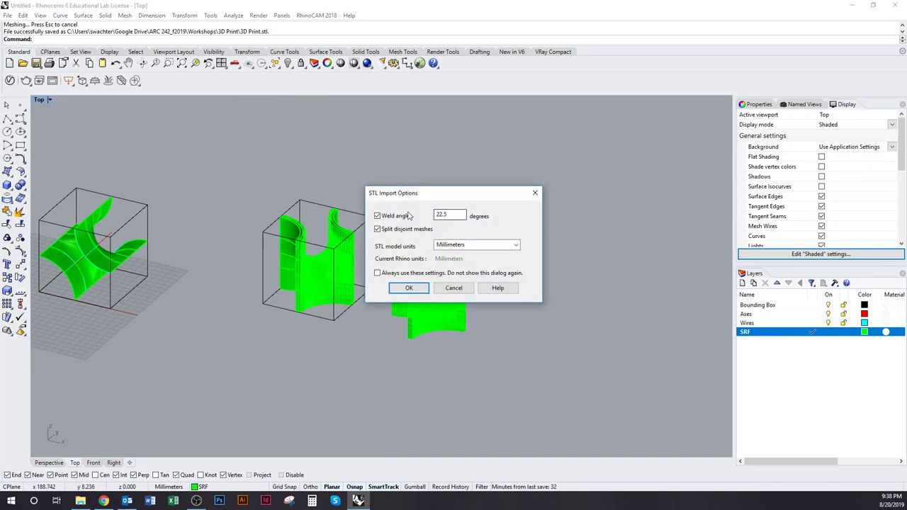
left_click(409, 288)
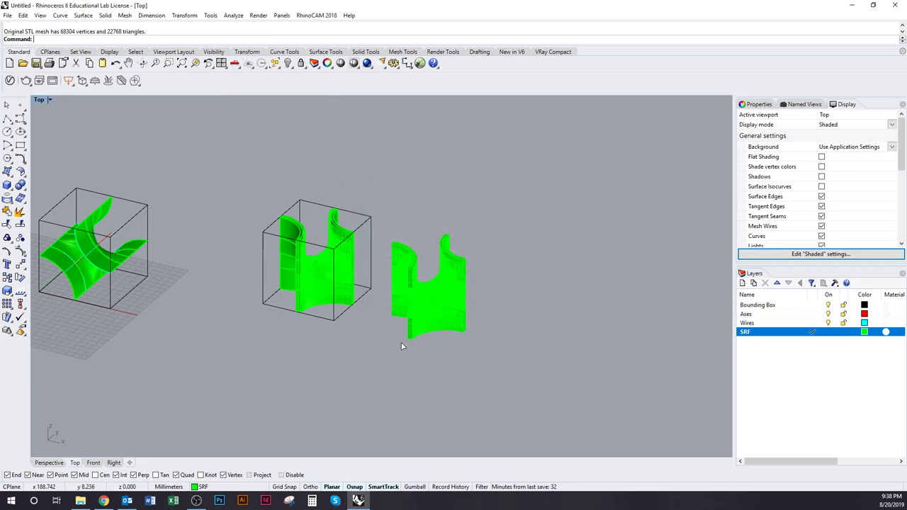
Move the imported STL mesh about 83 mm away from the original offset mesh and compare the two
left_click_drag(421, 335, 538, 364, "alt")
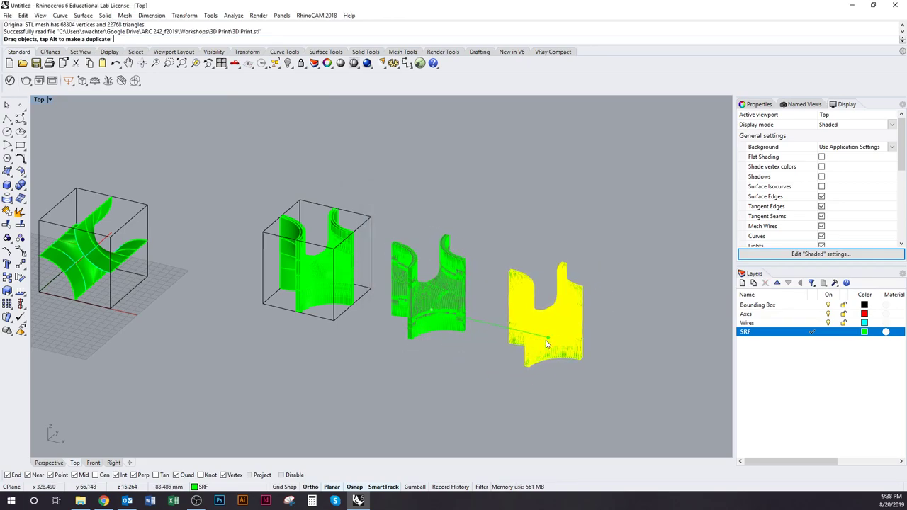
left_click(529, 403)
scroll(575, 301, "up", 5)
scroll(476, 278, "down", 4)
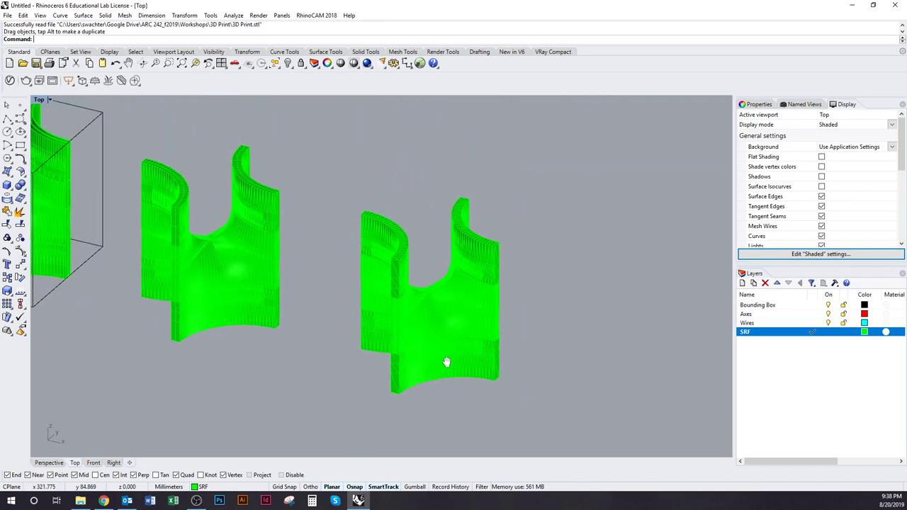
right_click_drag(459, 235, 412, 216)
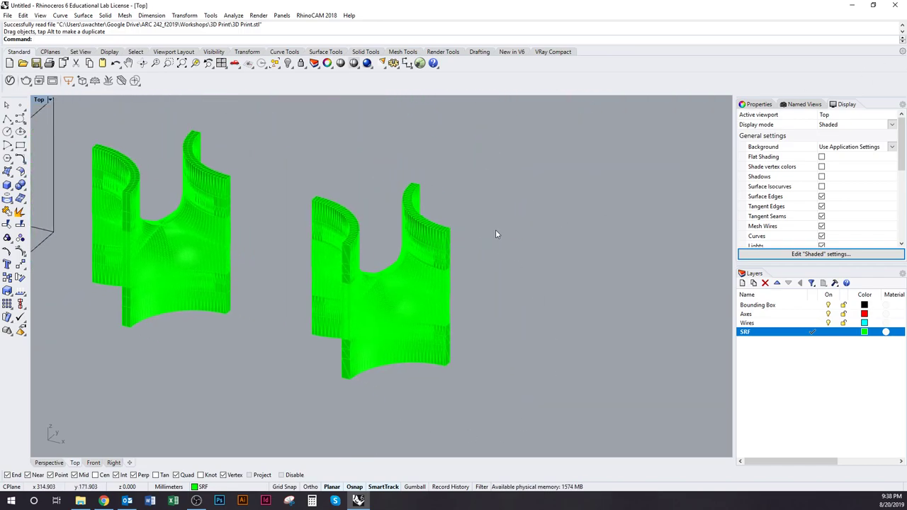
right_click_drag(413, 238, 487, 304)
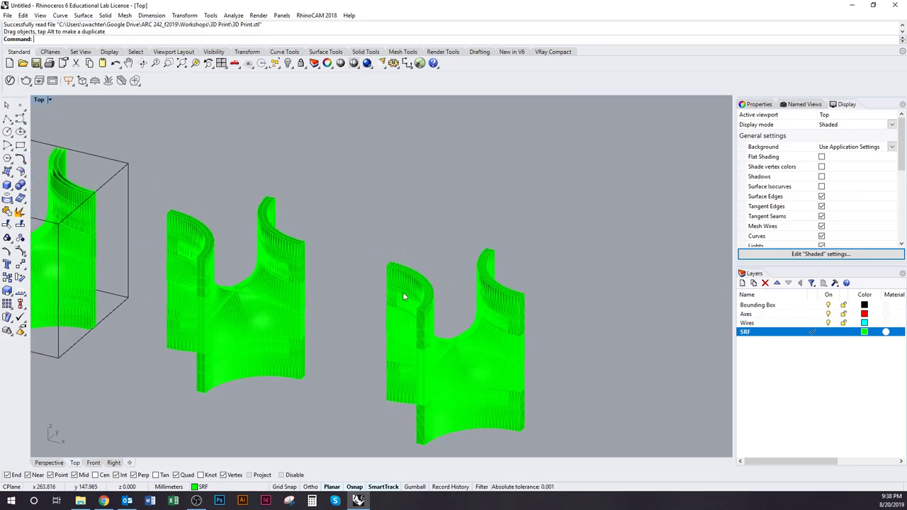
right_click_drag(403, 294, 306, 251)
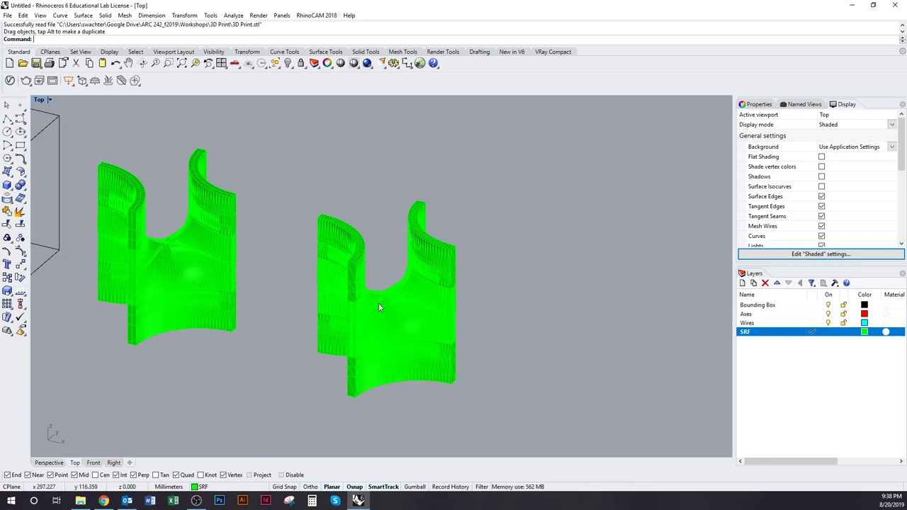
right_click_drag(385, 284, 407, 284)
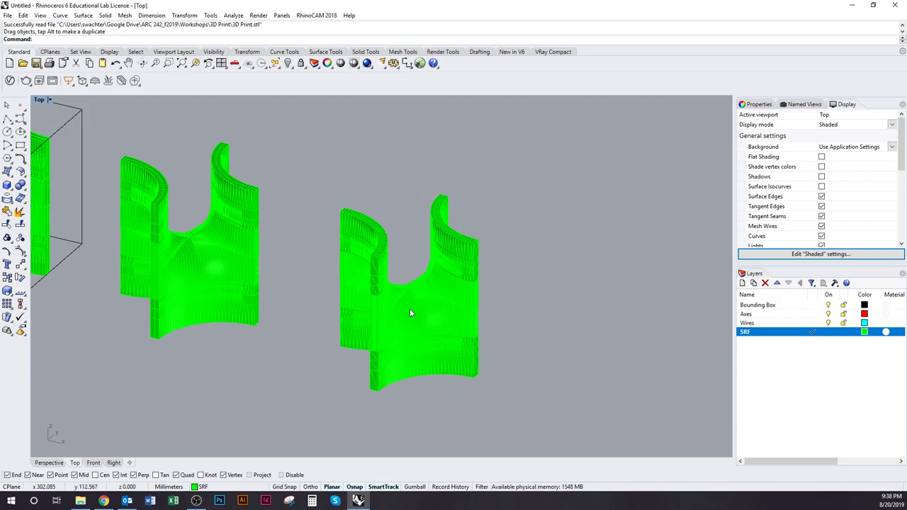